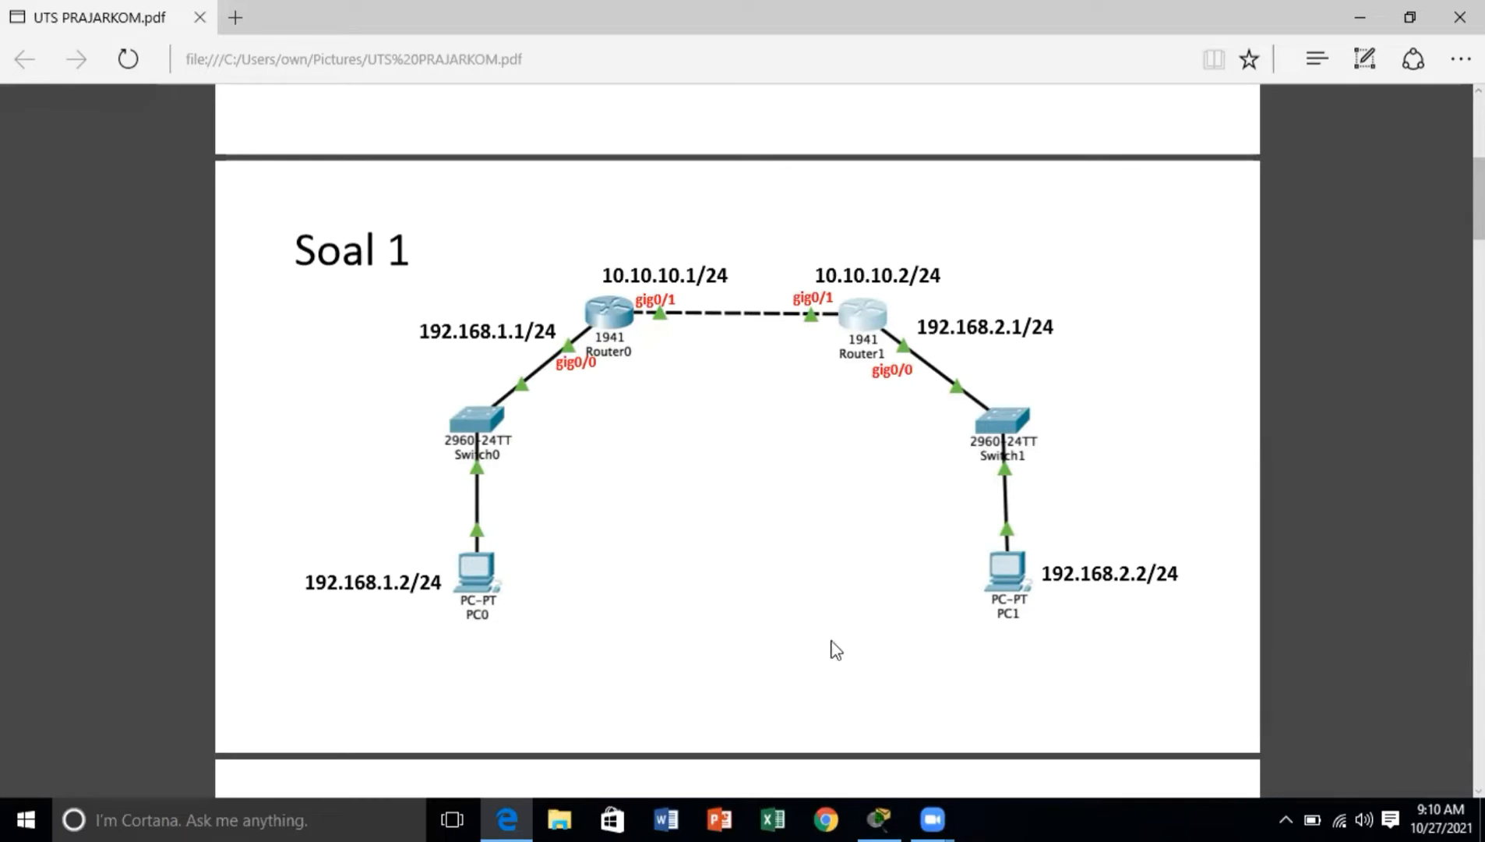
# Step: Switch to Cisco Packet Tracer and review PC0's IPv4 address, subnet mask and default gateway in its IP configuration
pyautogui.click(878, 818)
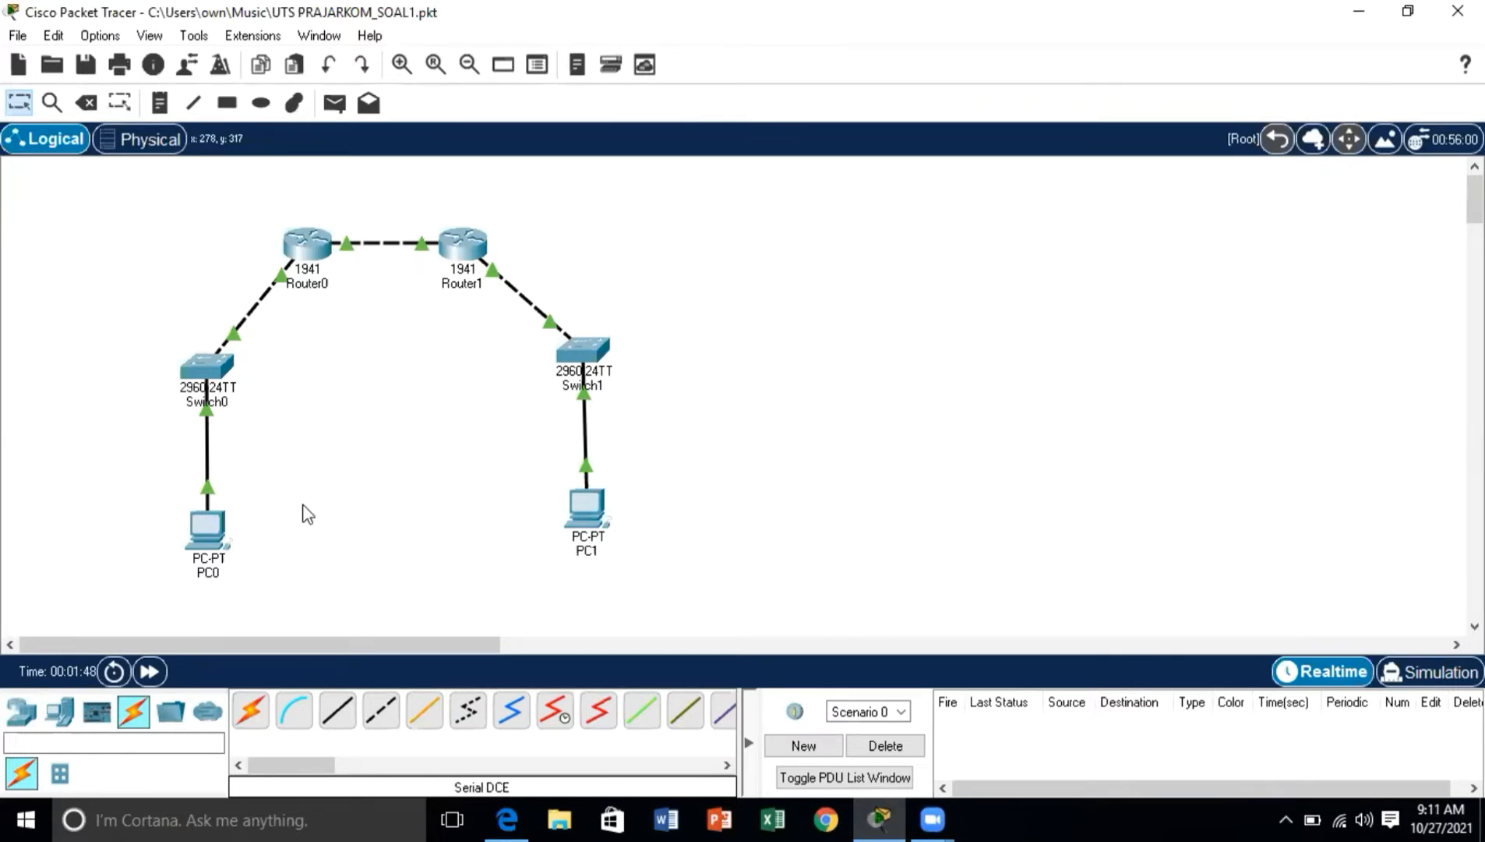
pyautogui.click(209, 524)
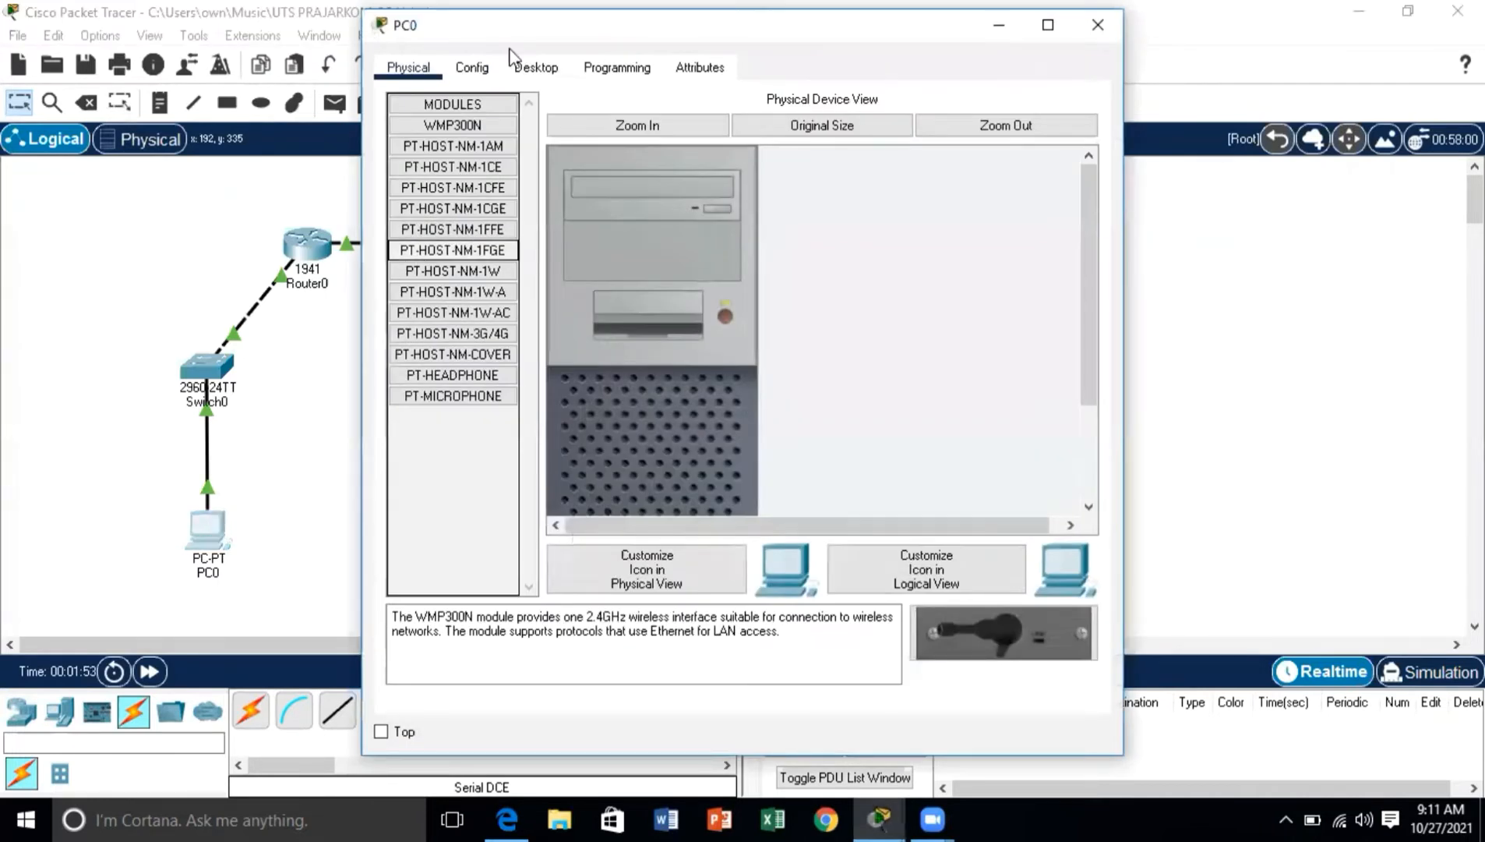
pyautogui.click(526, 68)
pyautogui.click(458, 164)
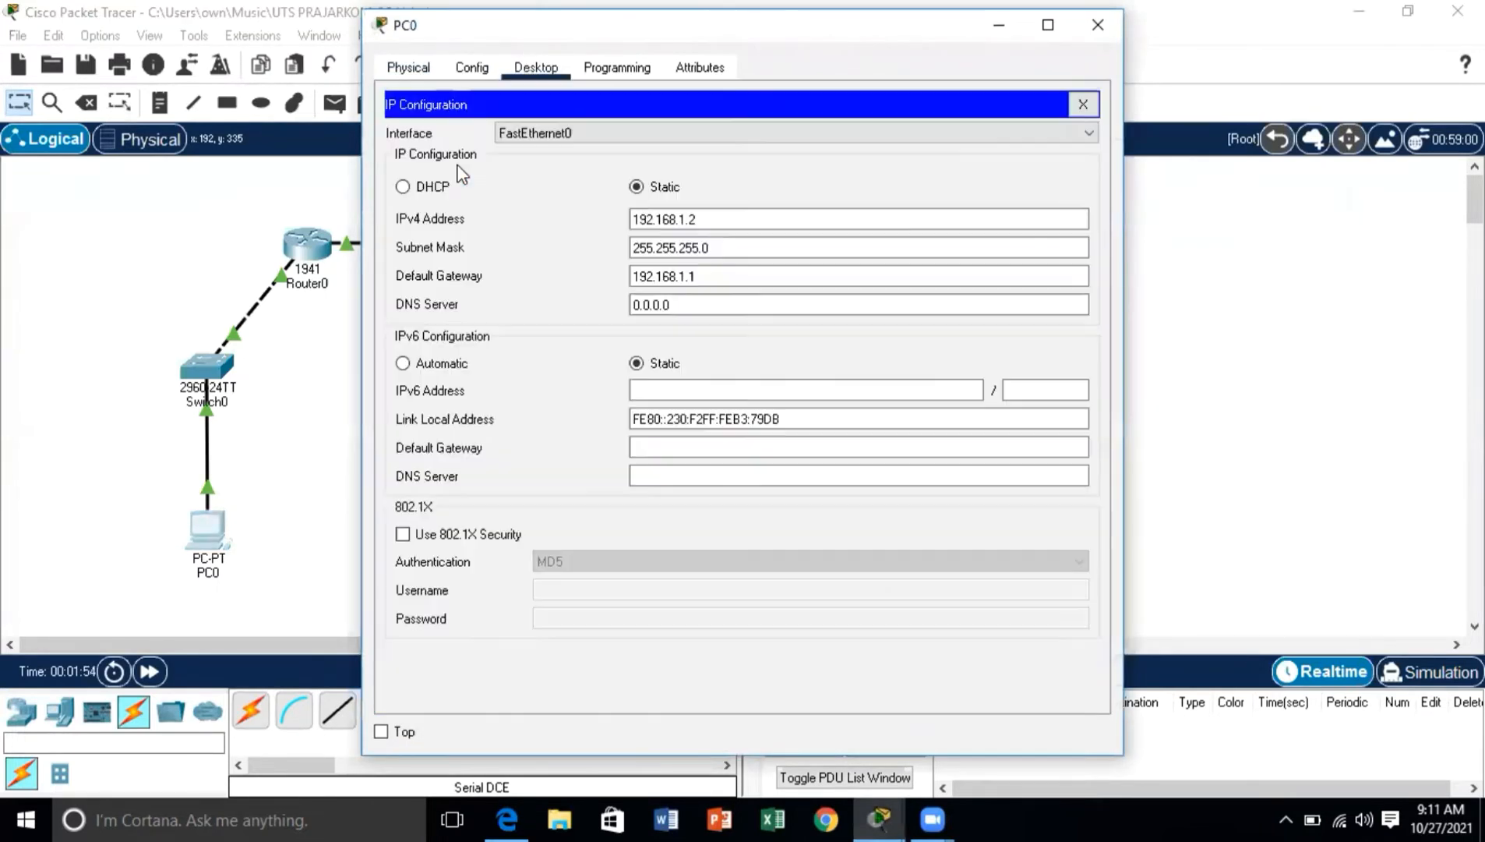
pyautogui.click(684, 247)
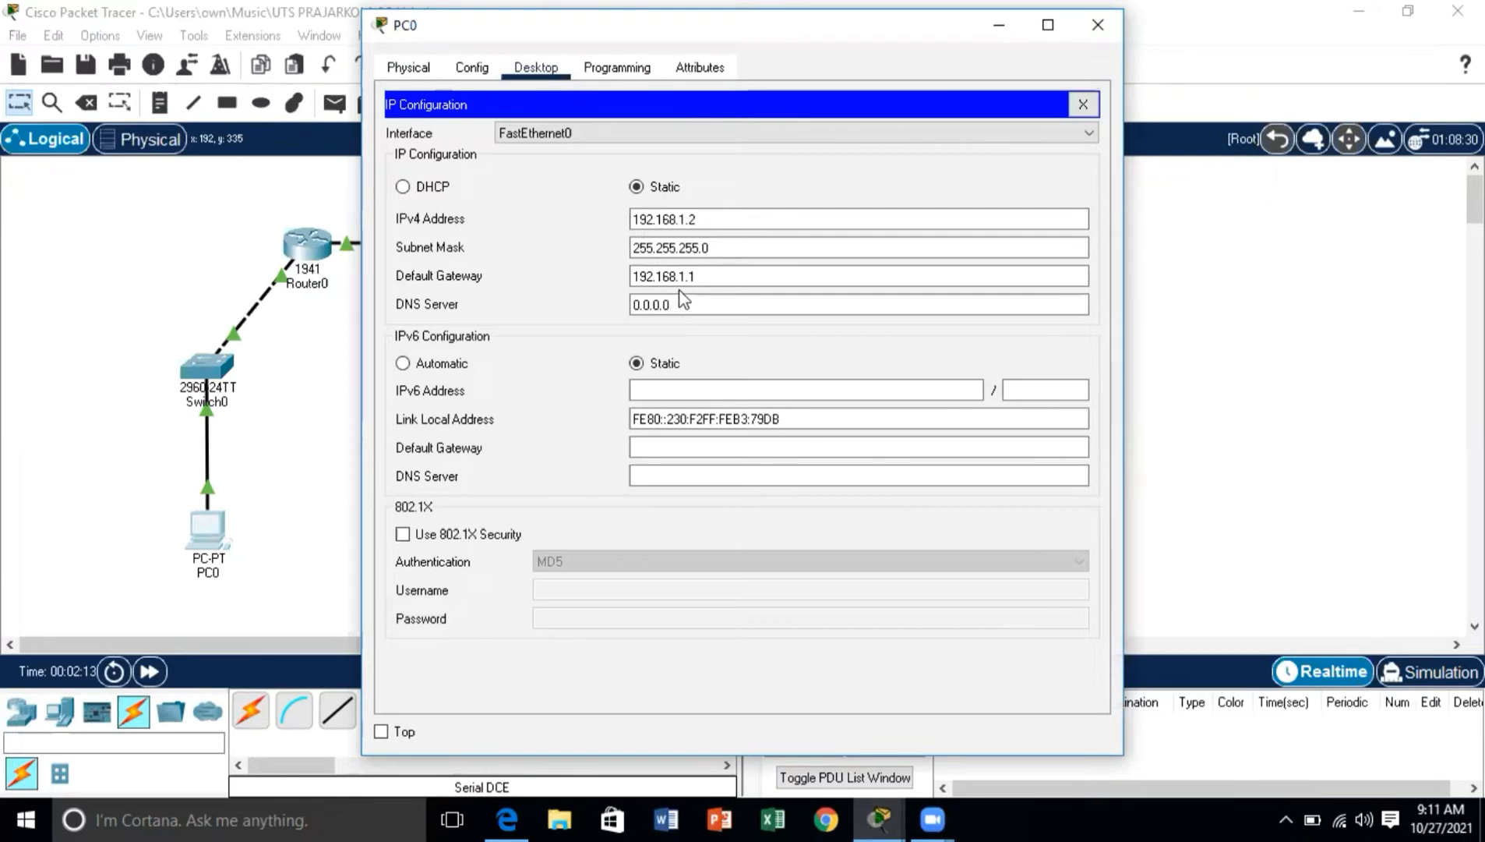
pyautogui.click(1081, 39)
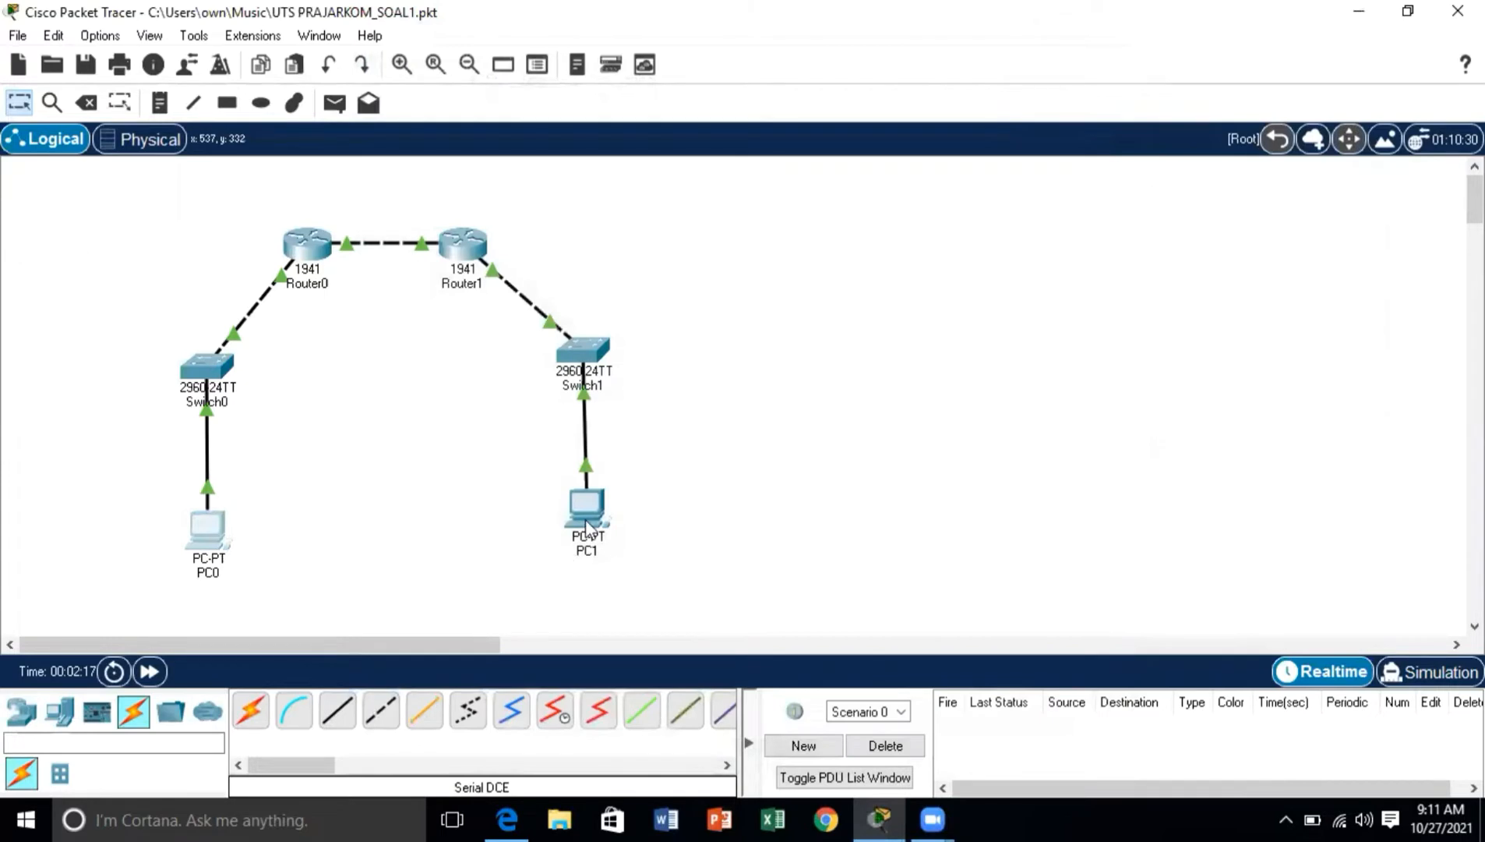
# Step: Review the IPv4 address, subnet mask and default gateway in PC1's IP configuration
pyautogui.click(586, 529)
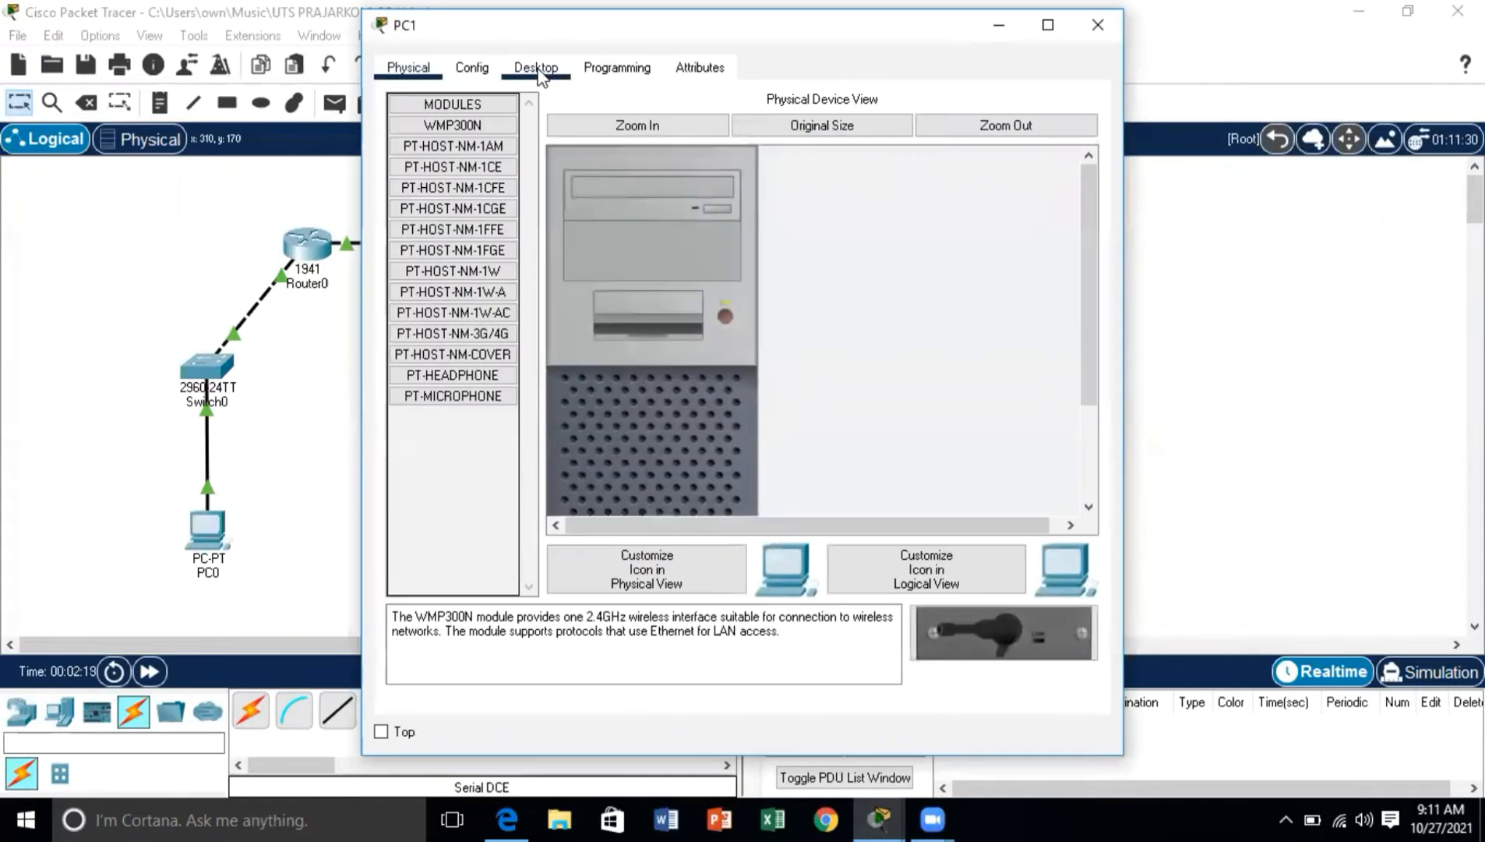
pyautogui.click(522, 74)
pyautogui.click(430, 127)
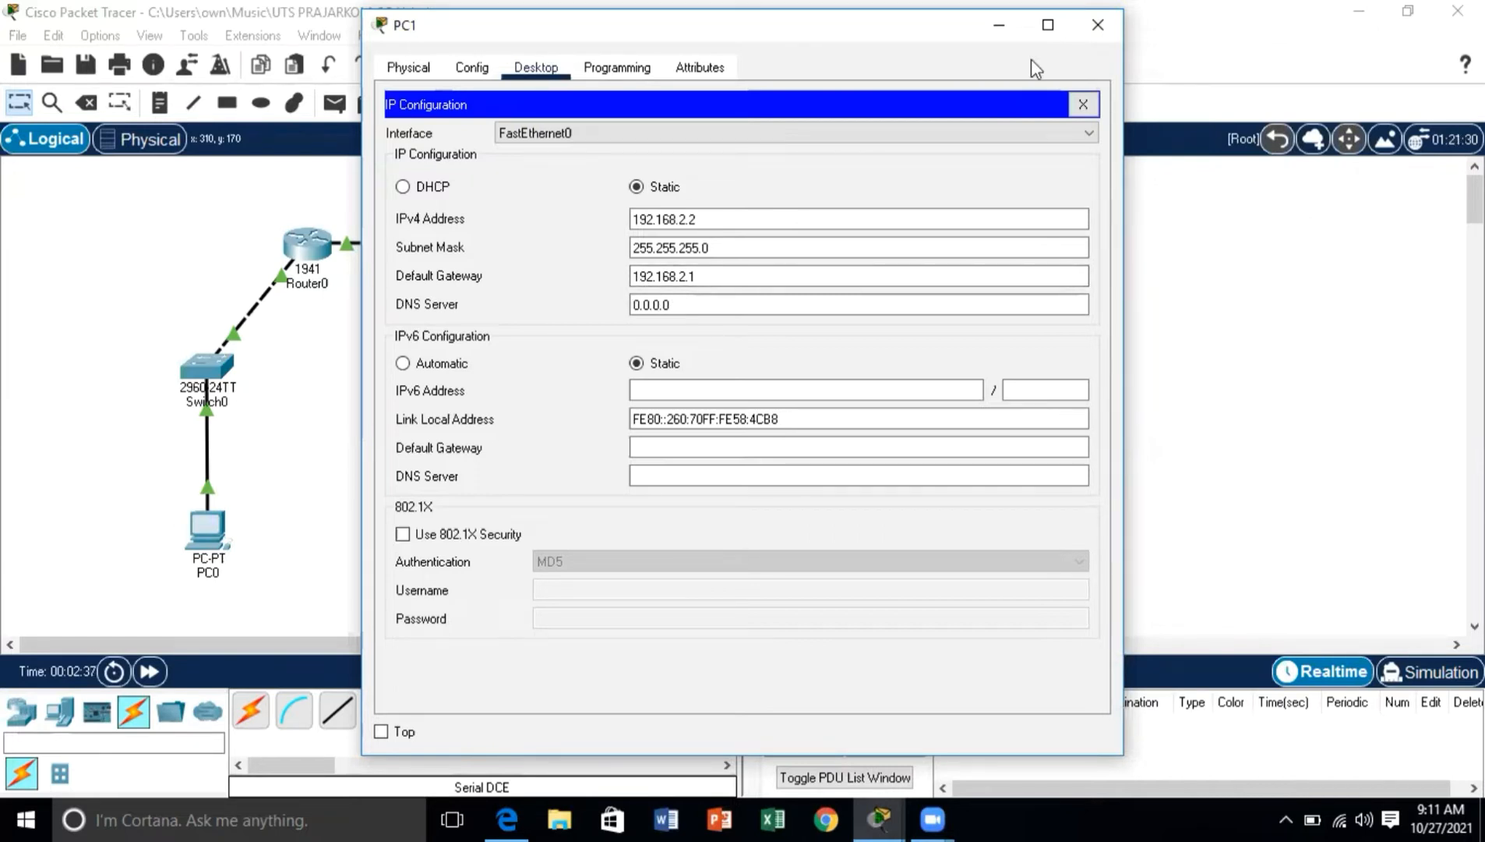
pyautogui.click(1099, 25)
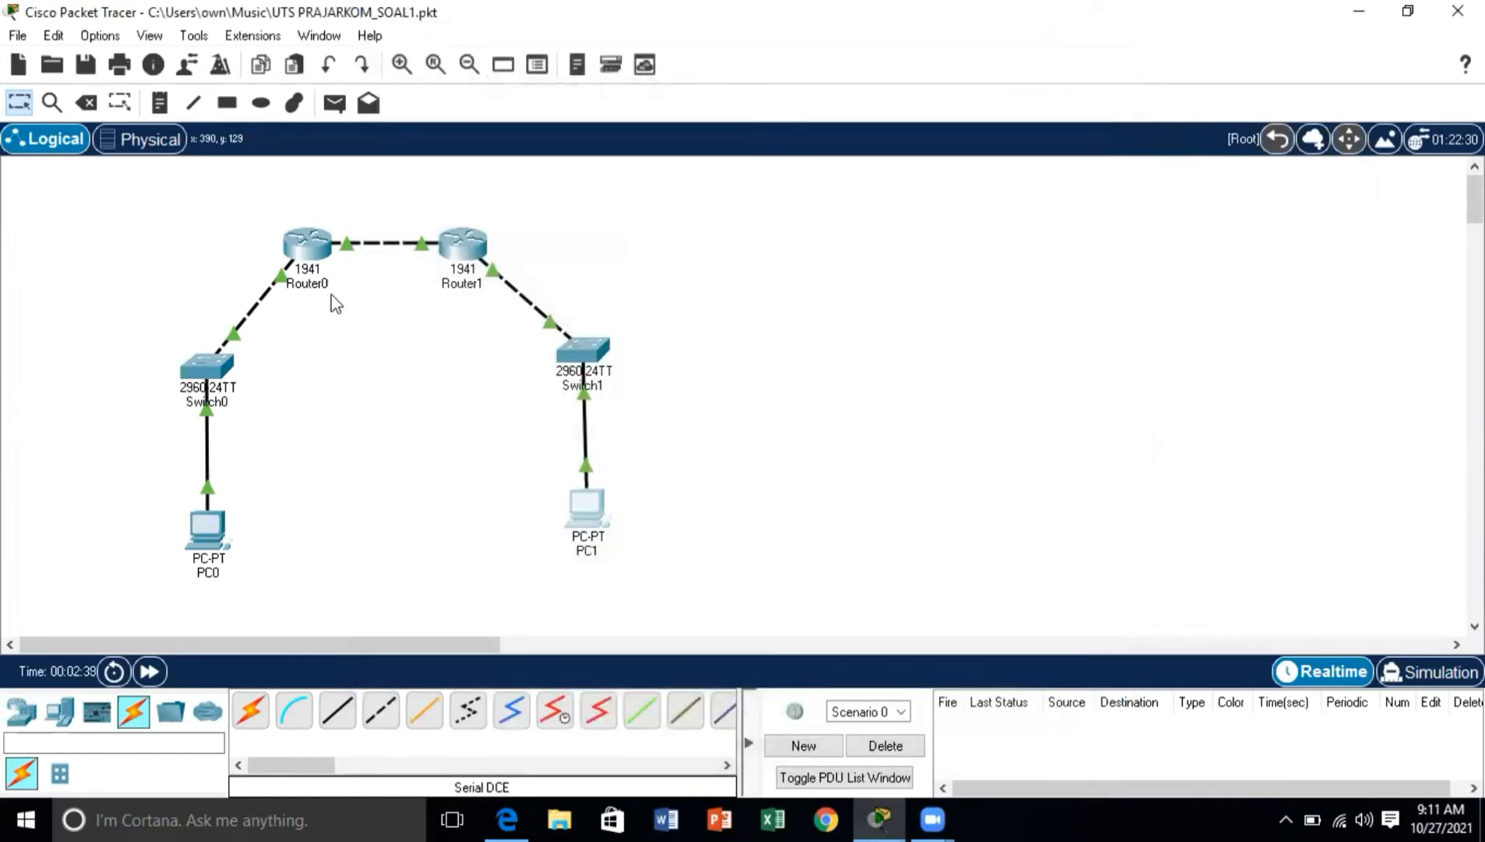
# Step: Inspect the static routes configured on Router0
pyautogui.click(327, 261)
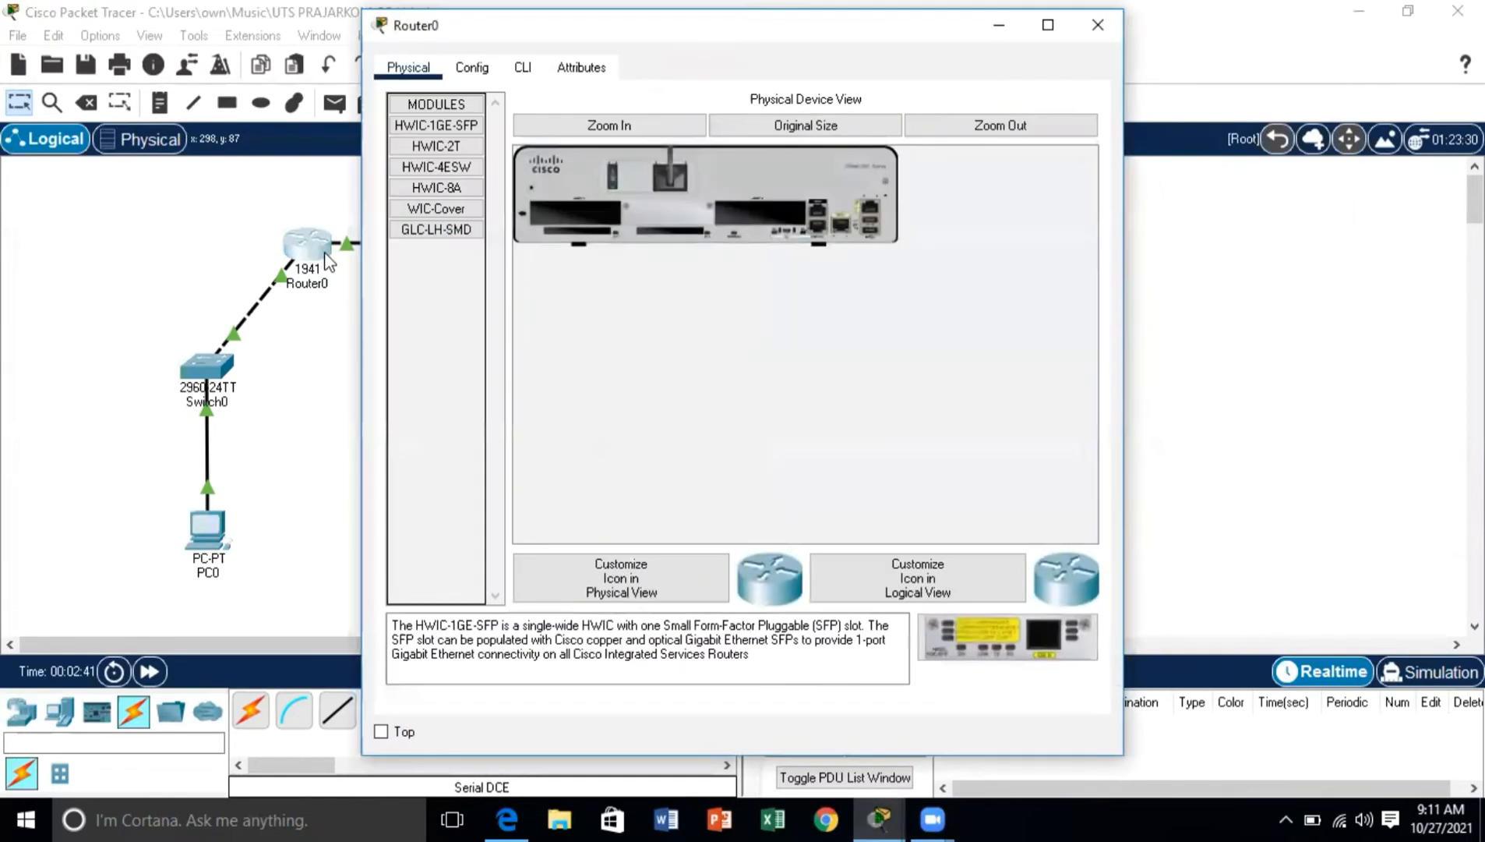
pyautogui.click(479, 70)
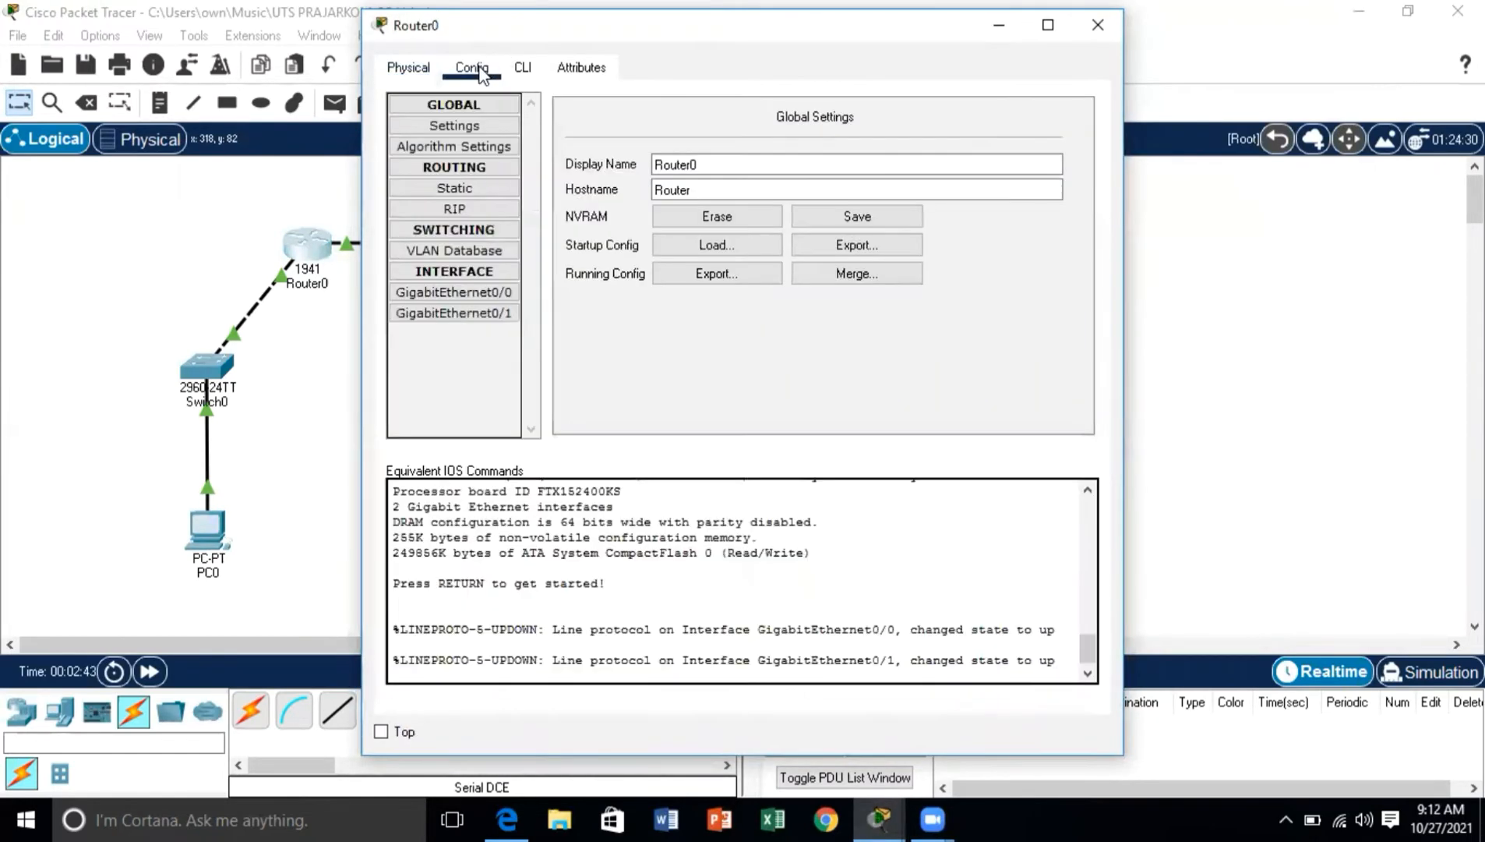
pyautogui.click(441, 188)
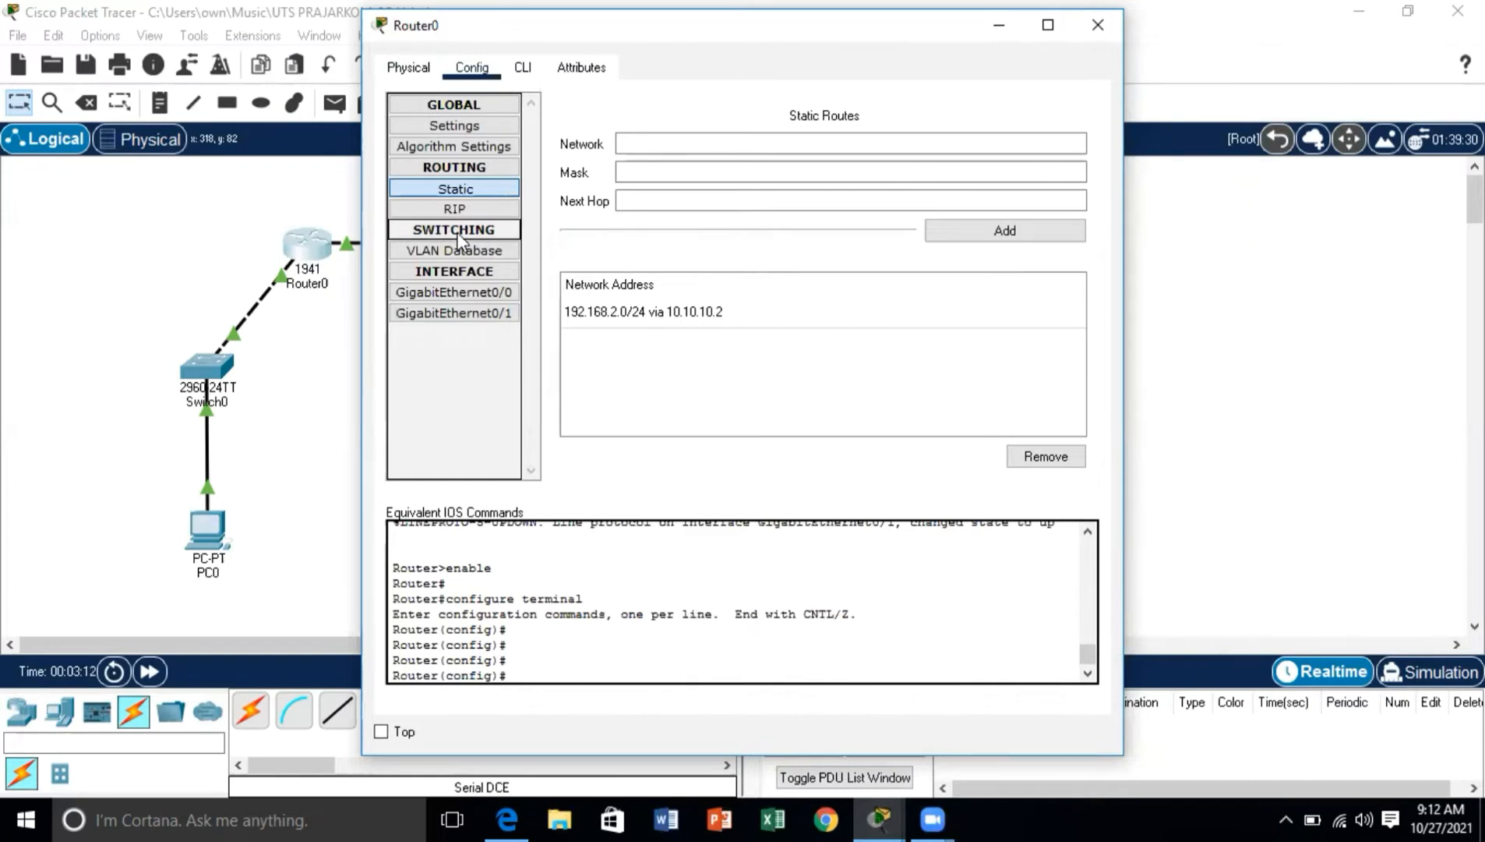
# Step: Check the IPv4 address and subnet mask of Router0's GigabitEthernet0/0 and GigabitEthernet0/1 interfaces
pyautogui.click(417, 300)
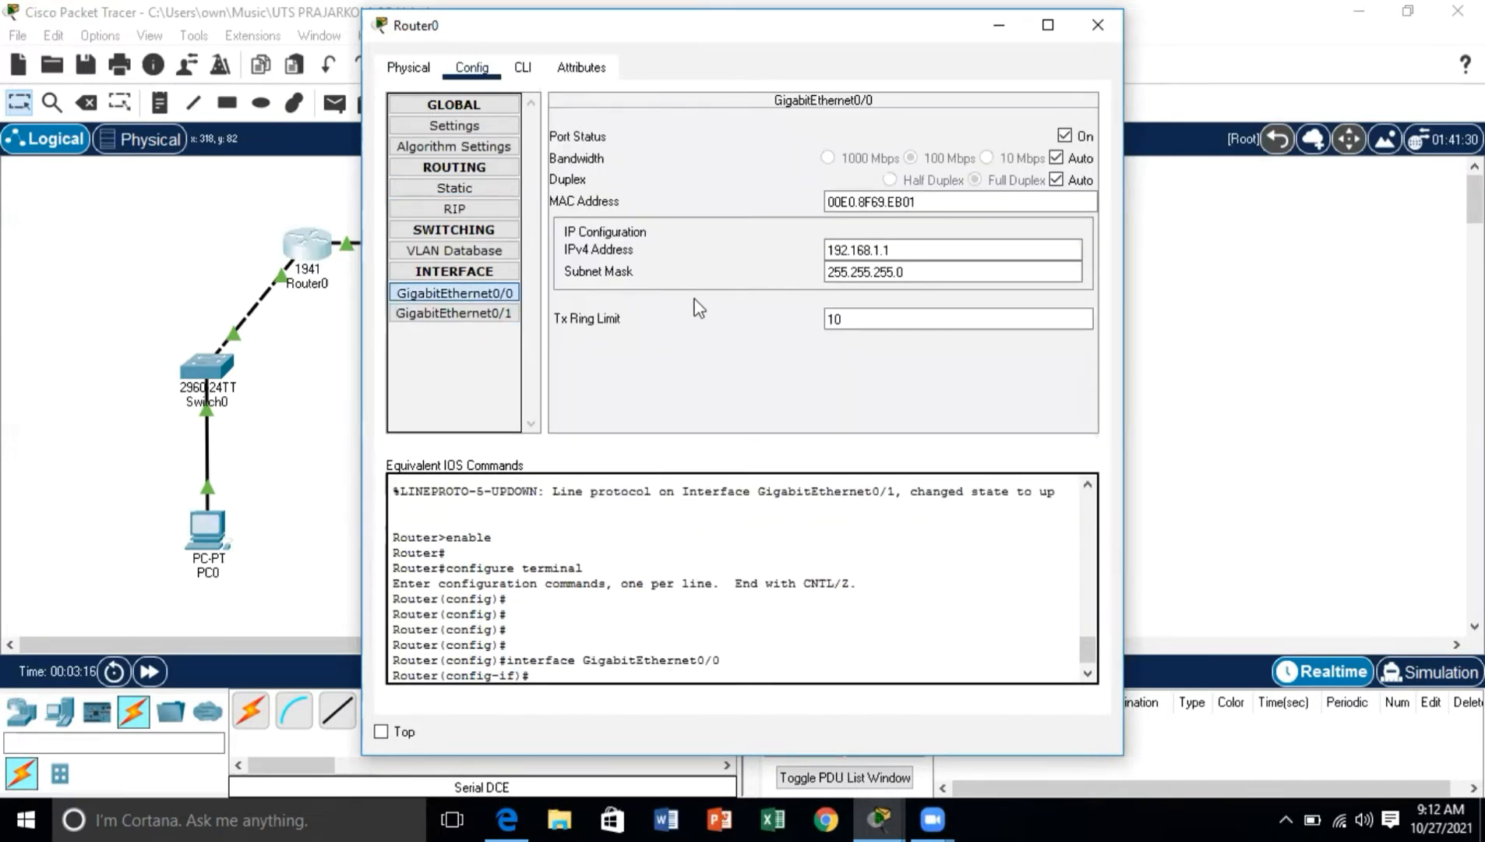
pyautogui.click(860, 254)
pyautogui.click(858, 267)
pyautogui.click(466, 315)
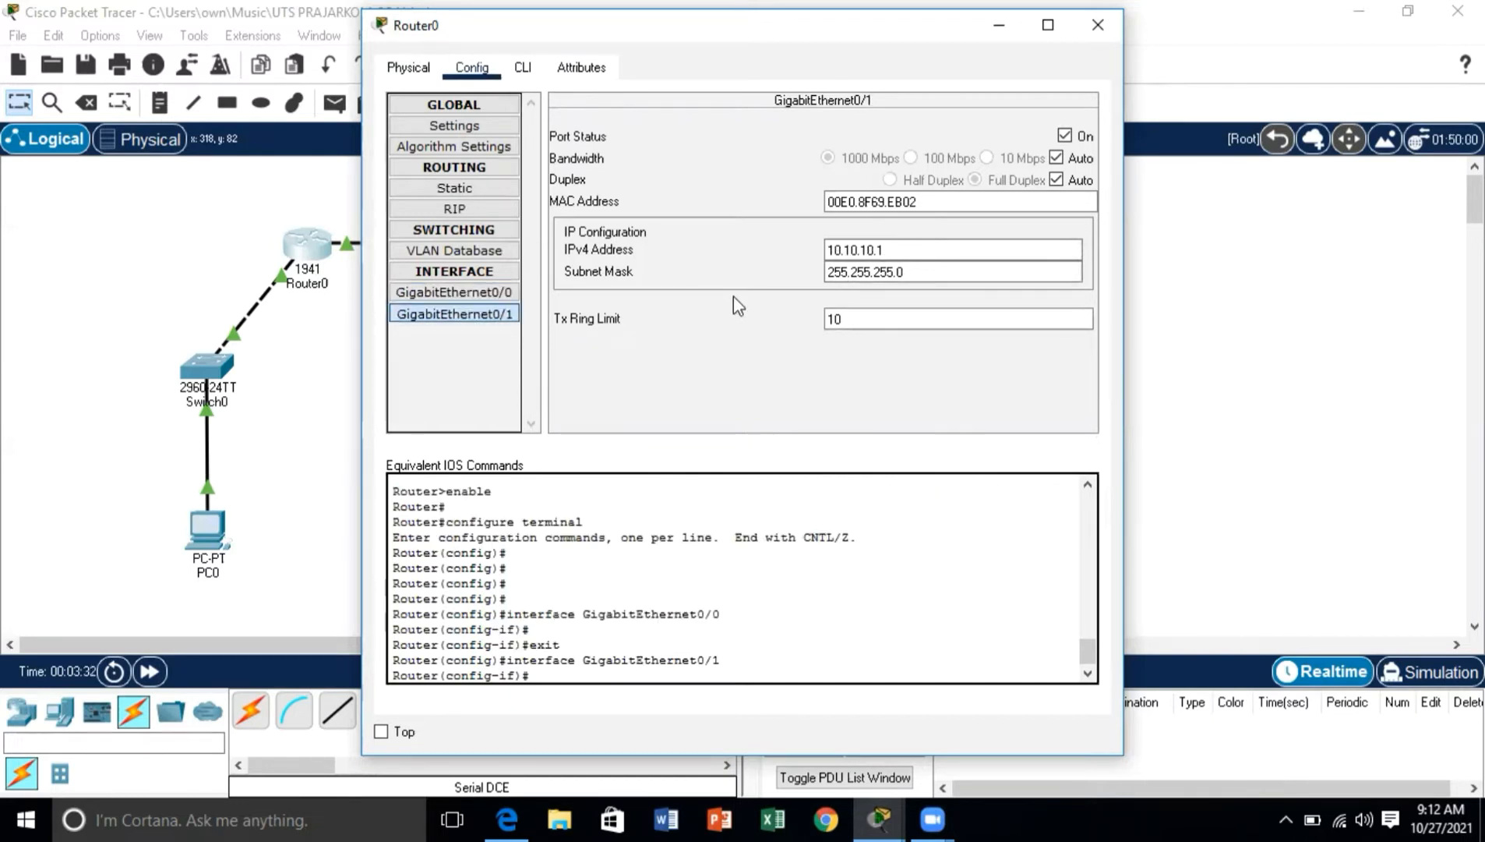
pyautogui.click(892, 250)
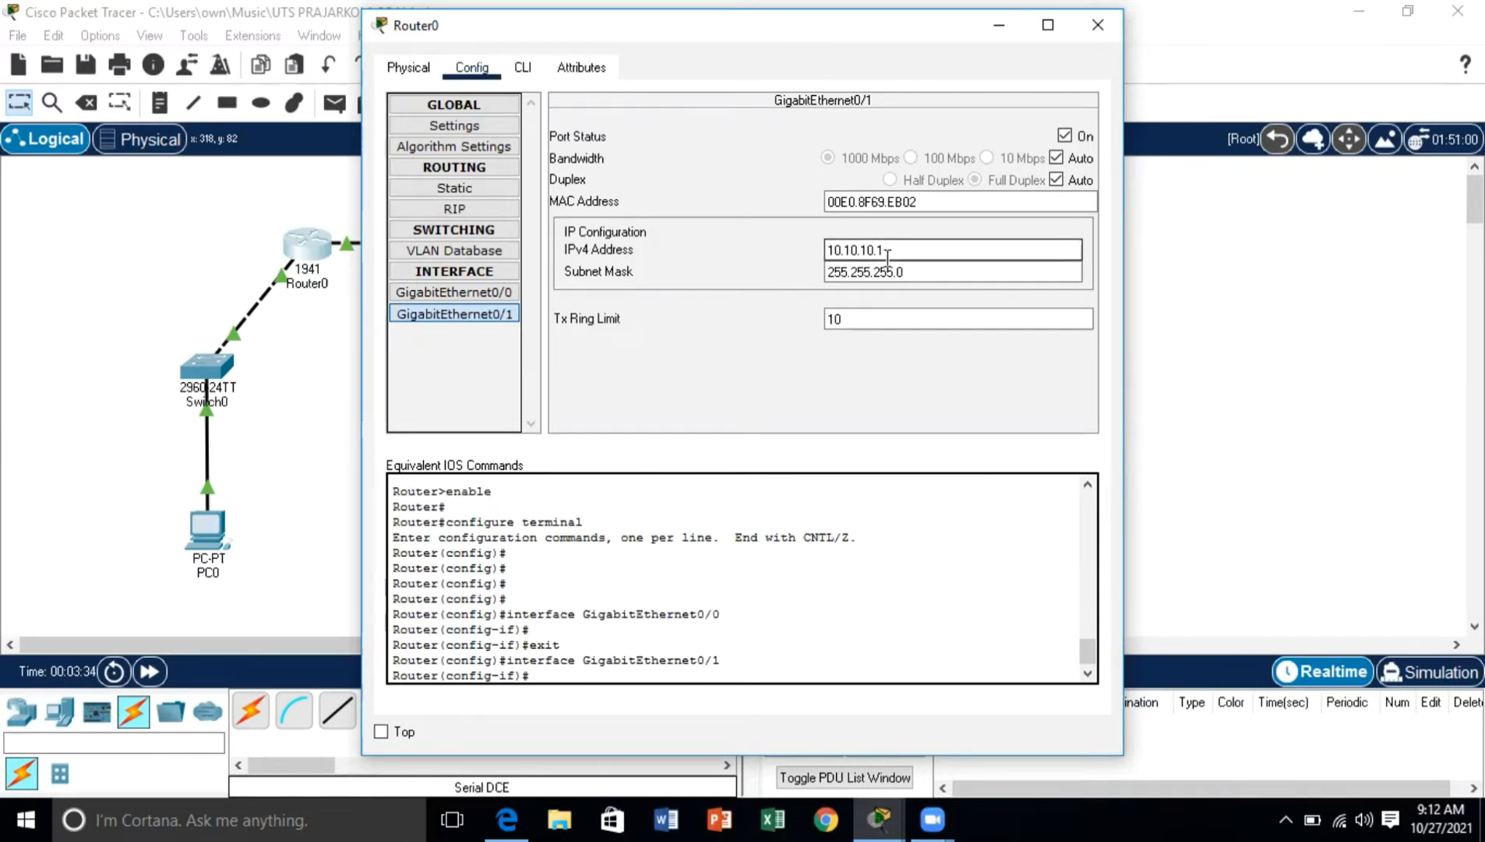
pyautogui.click(870, 271)
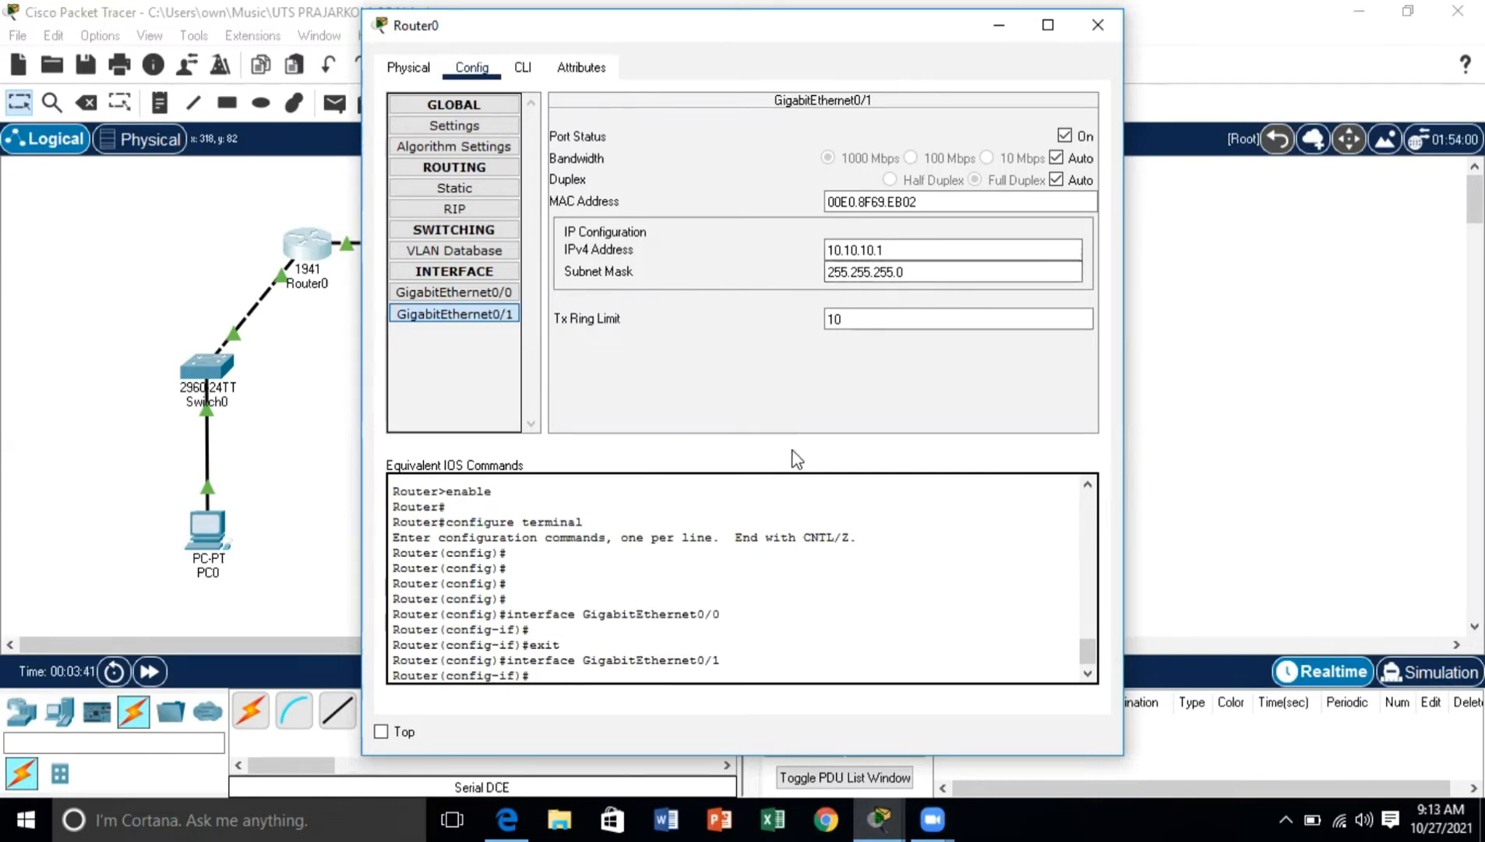
pyautogui.click(1098, 28)
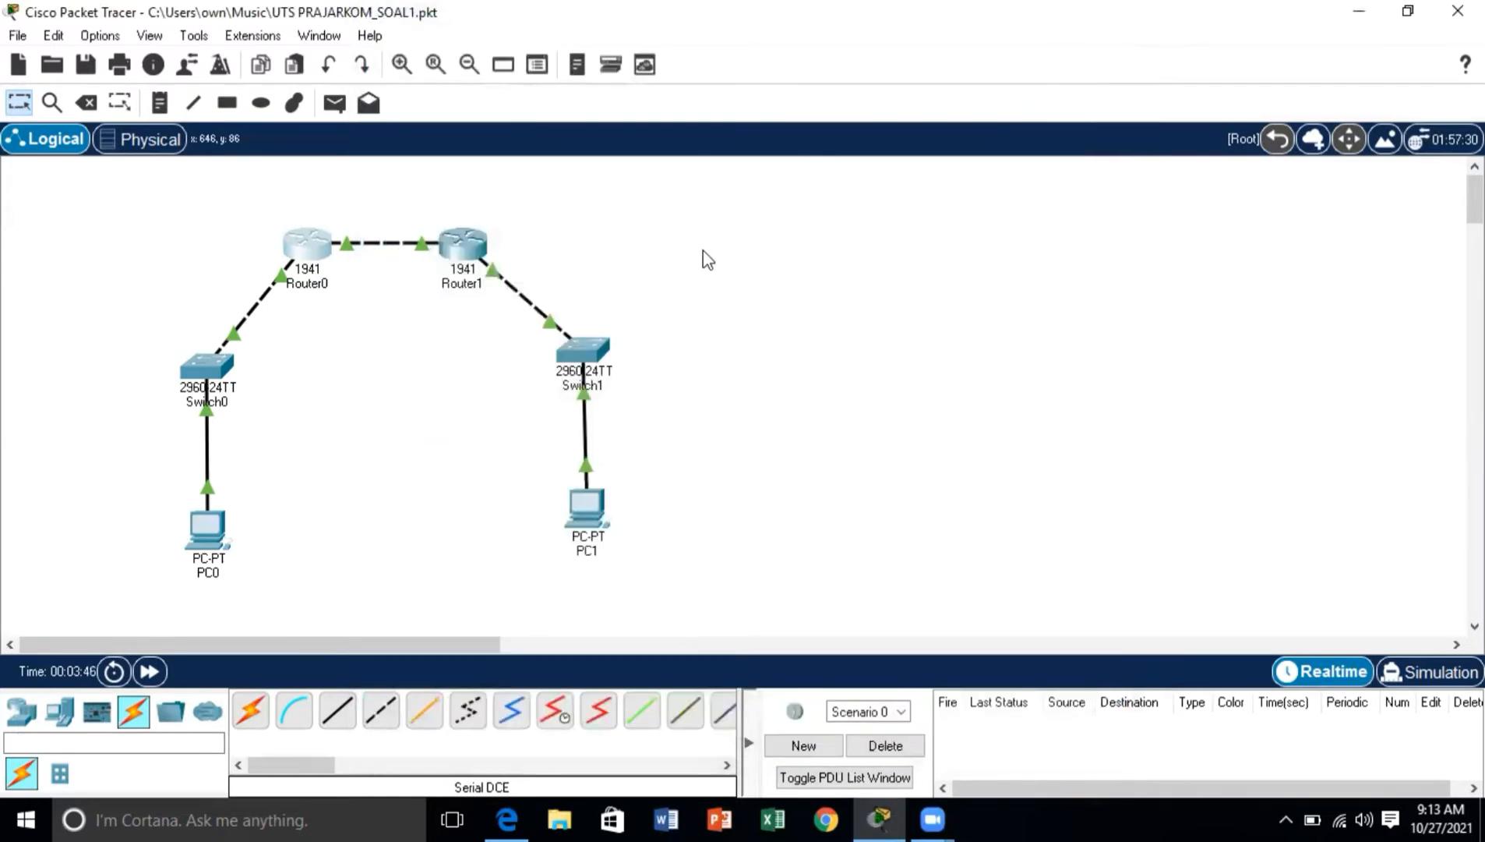
# Step: Inspect the static routes configured on Router1
pyautogui.click(465, 257)
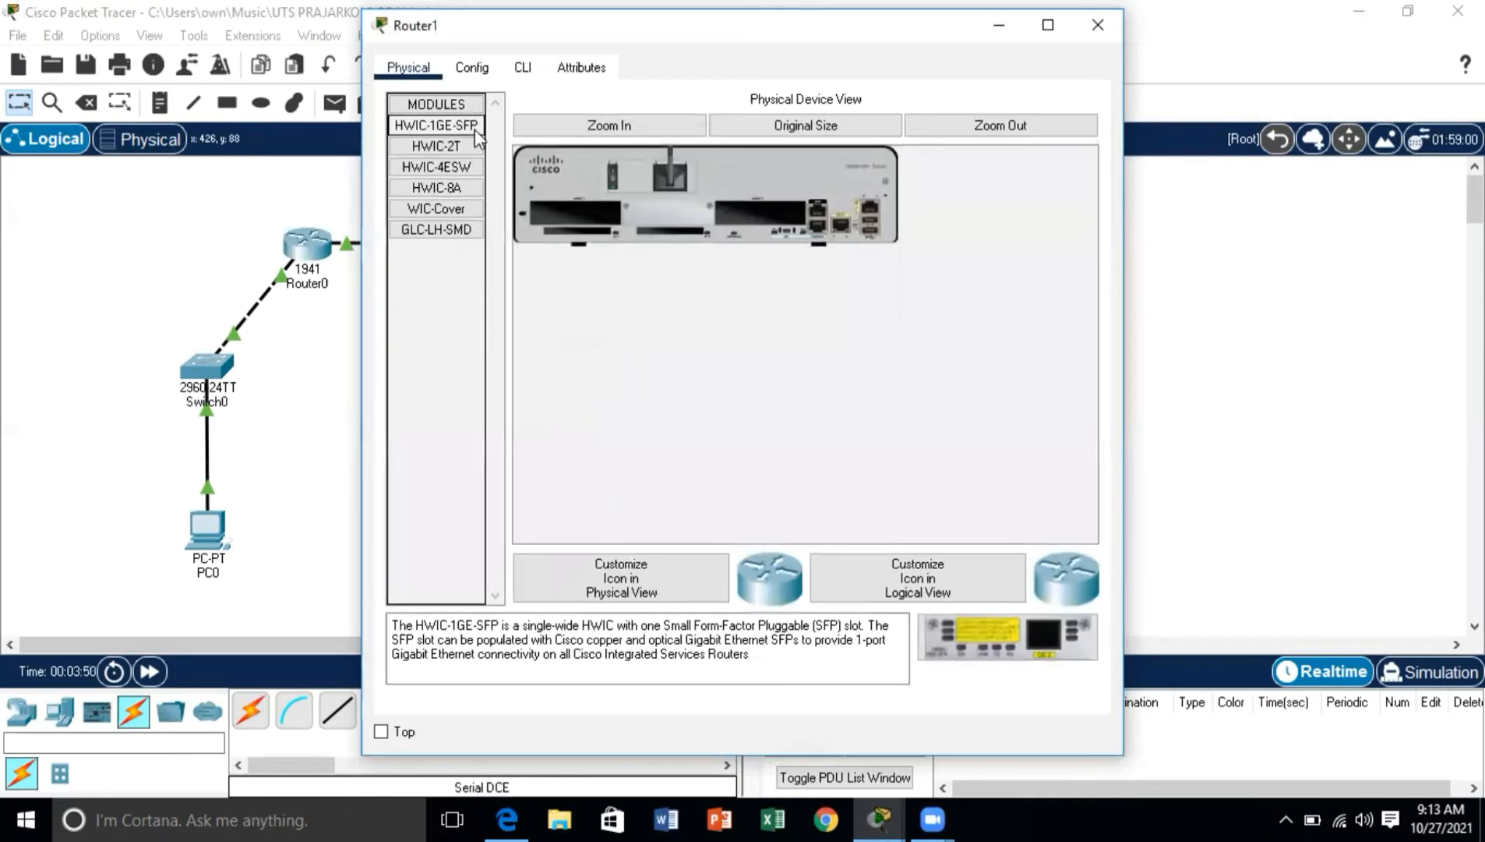
pyautogui.click(472, 68)
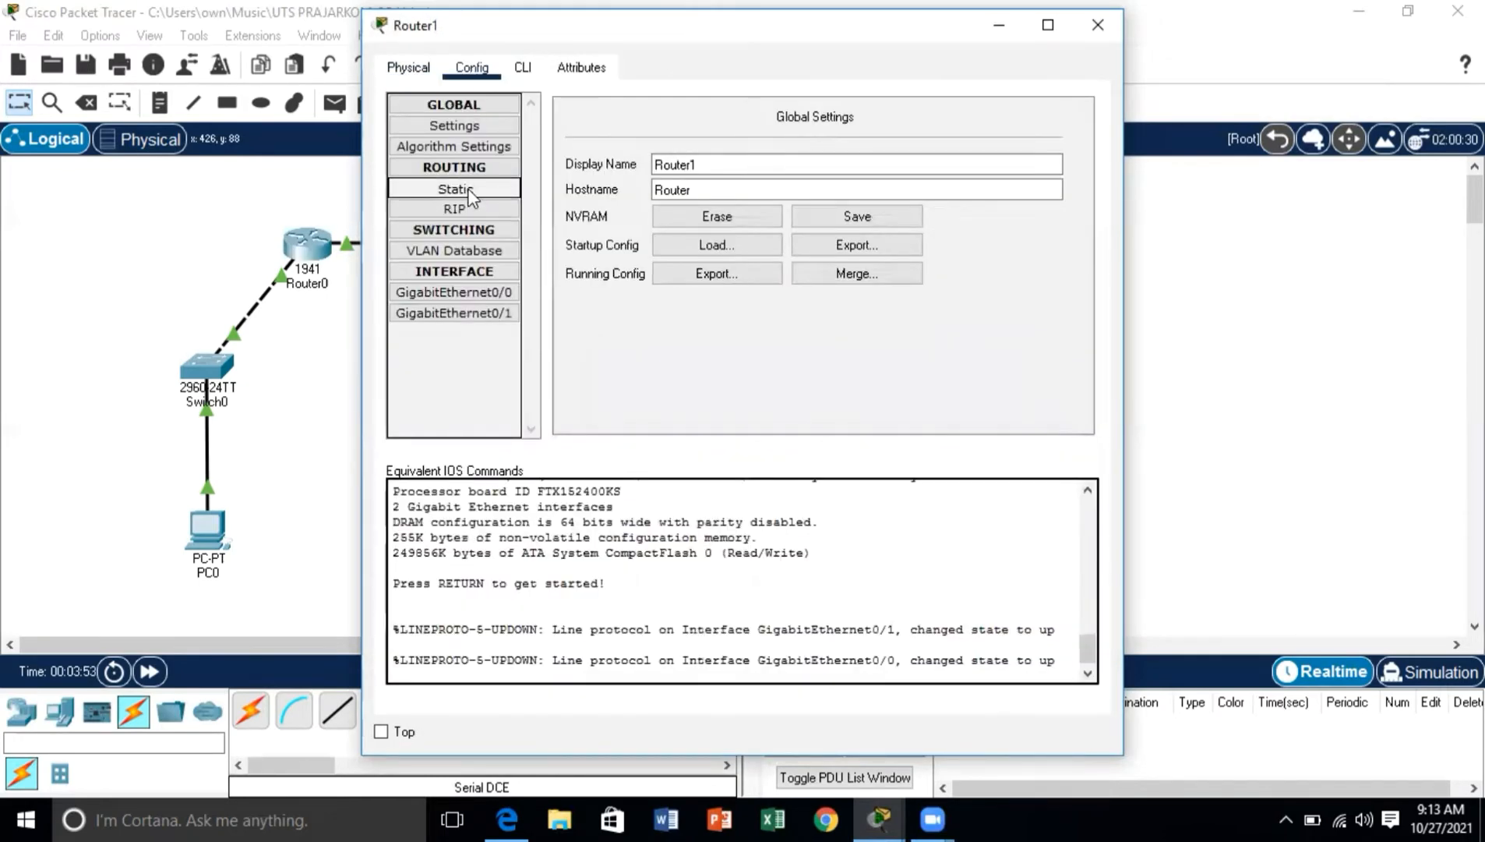
pyautogui.click(455, 188)
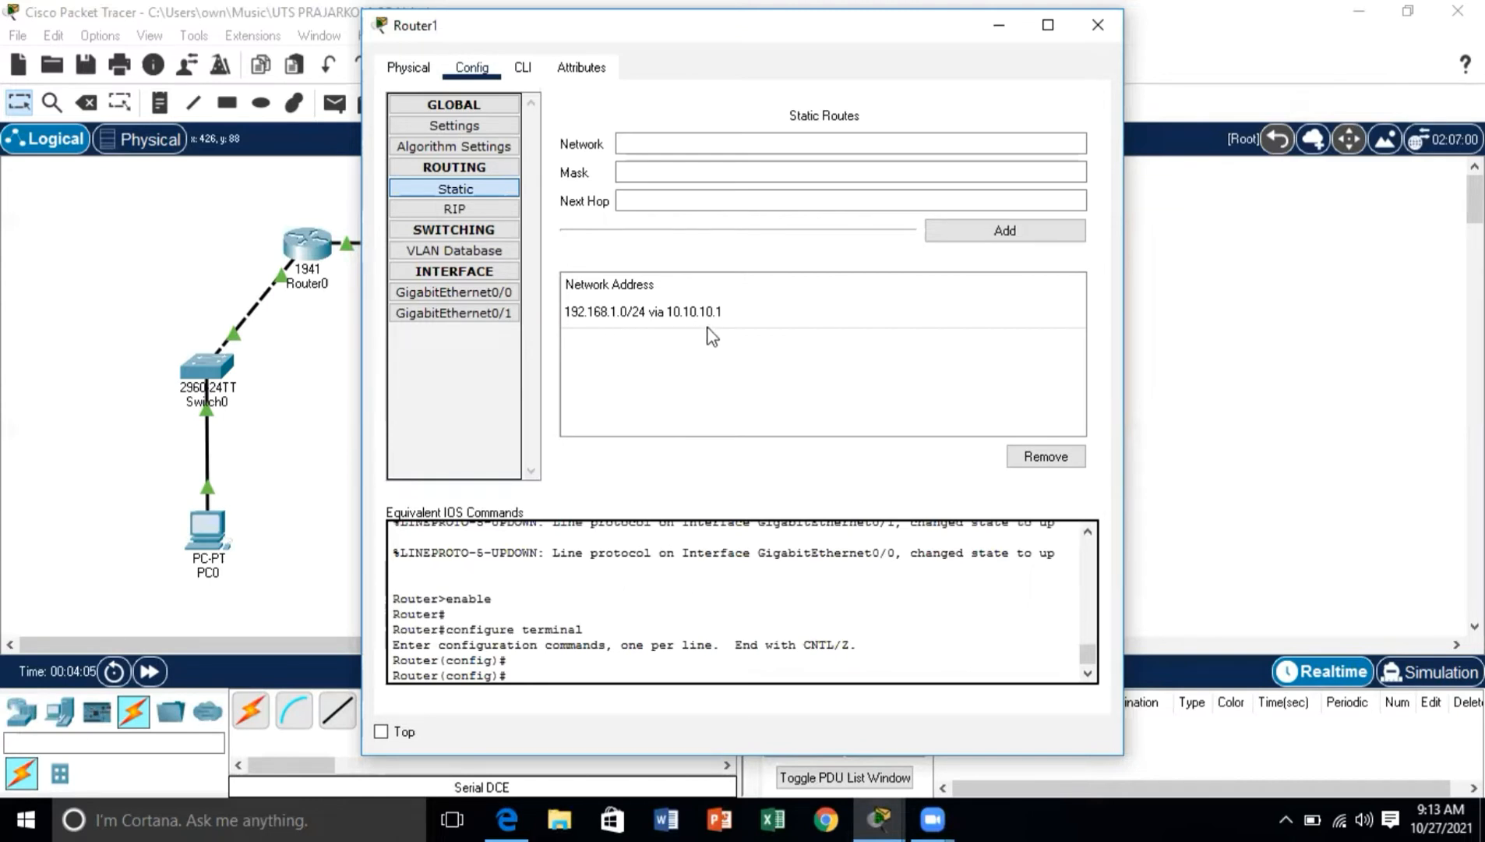
# Step: Check the IPv4 address and subnet mask of Router1's GigabitEthernet0/0 and GigabitEthernet0/1 interfaces
pyautogui.click(510, 295)
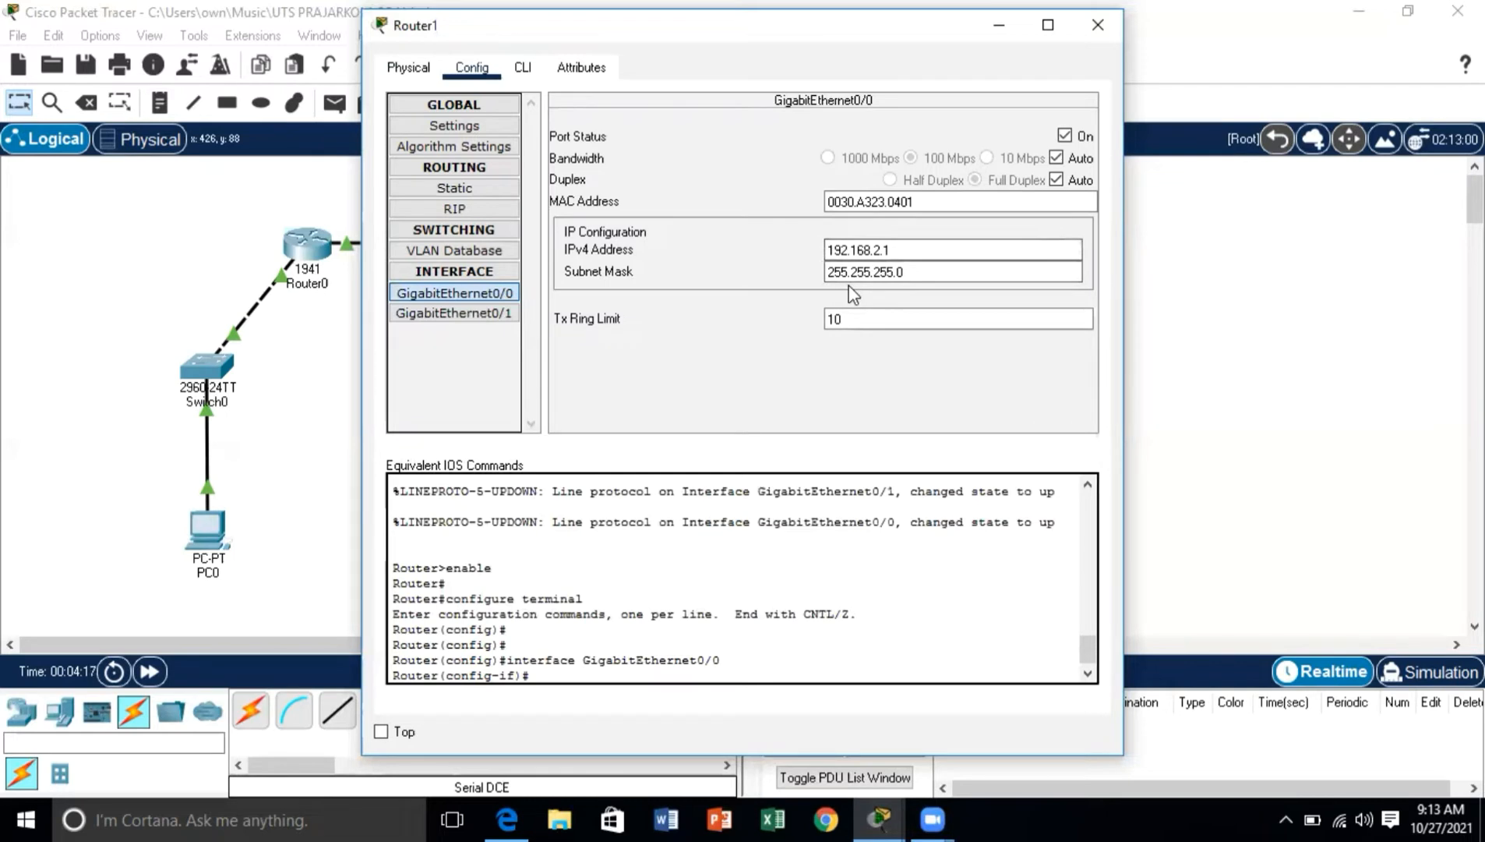
pyautogui.click(494, 314)
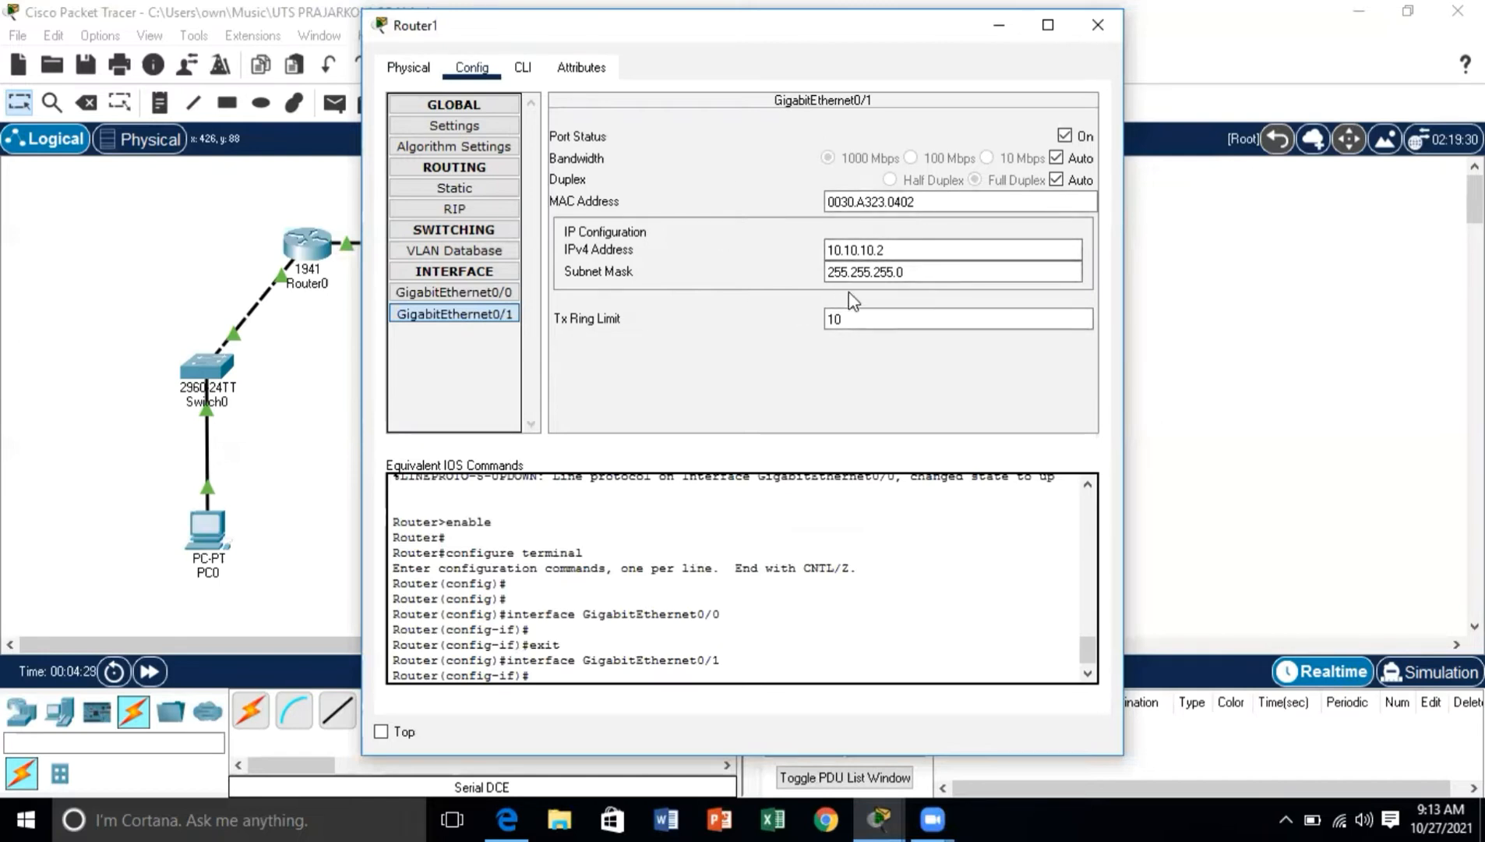
pyautogui.click(407, 67)
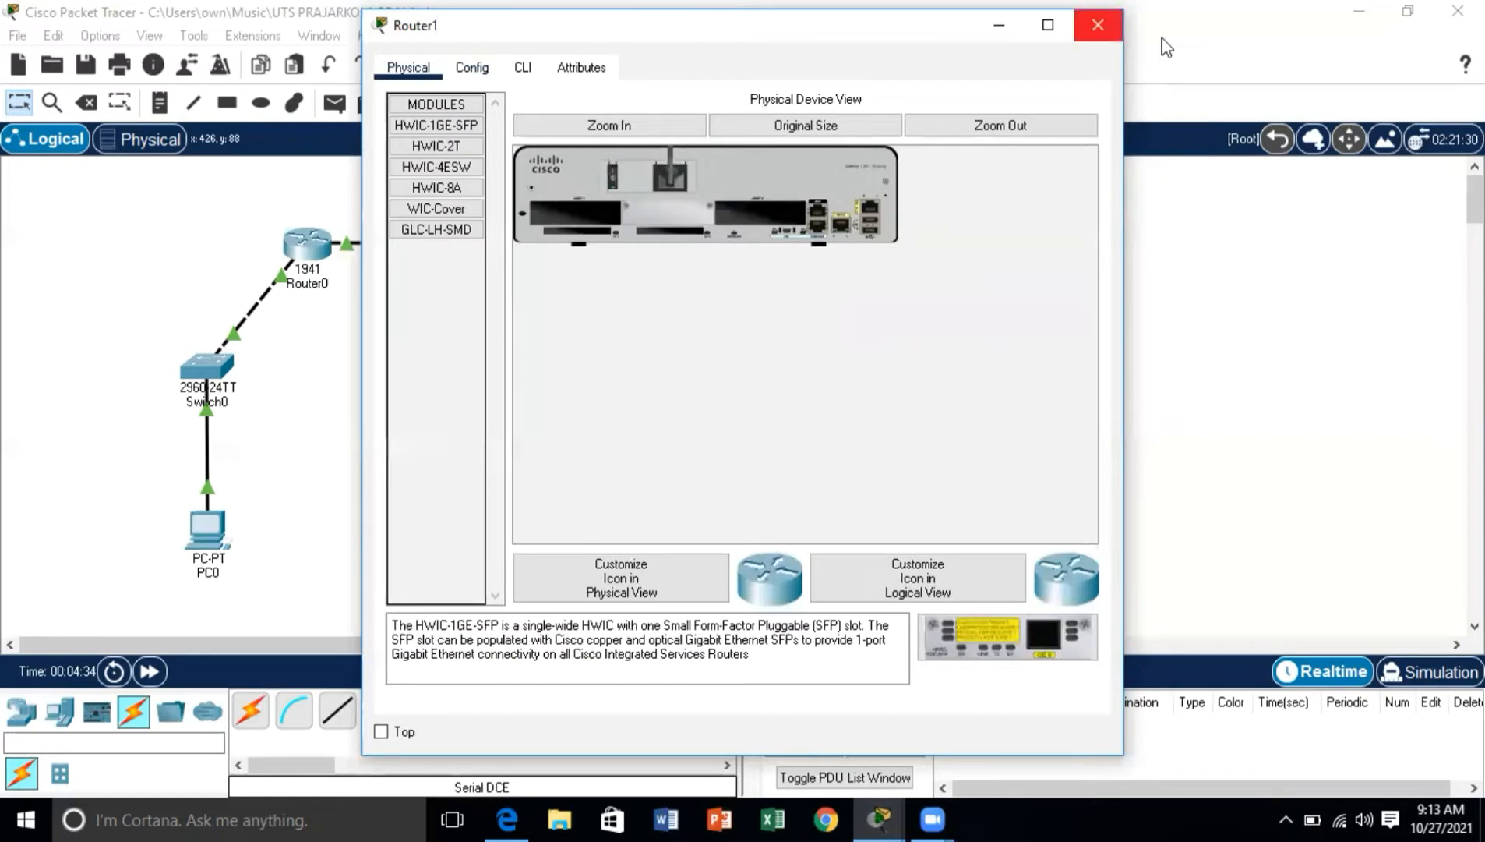
pyautogui.click(1098, 25)
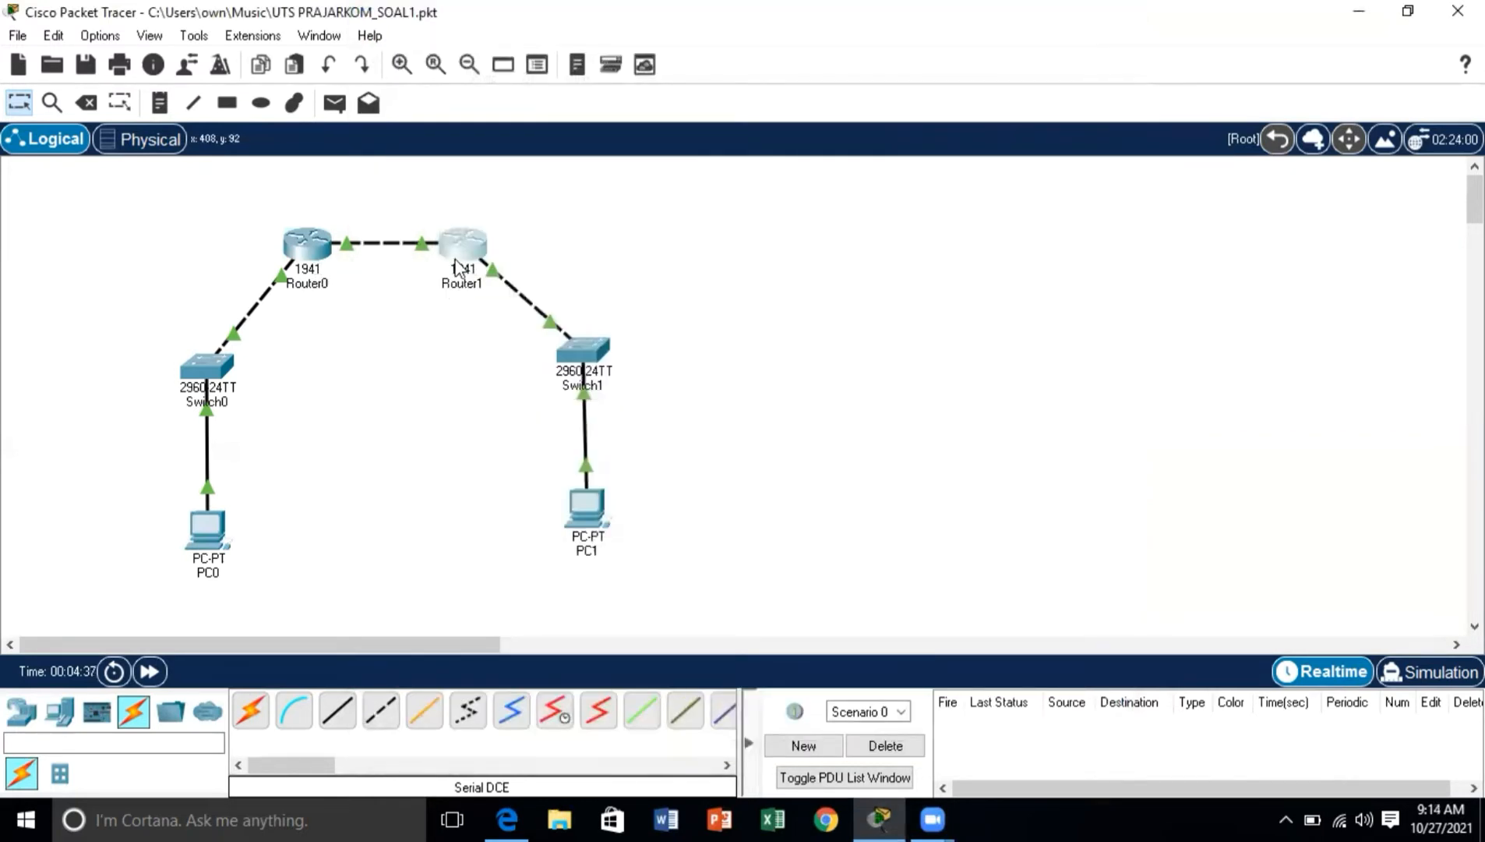
# Step: Test connectivity from PC0 to PC1 by running ping 192.168.2.2 in PC0's Command Prompt
pyautogui.moveTo(460, 269)
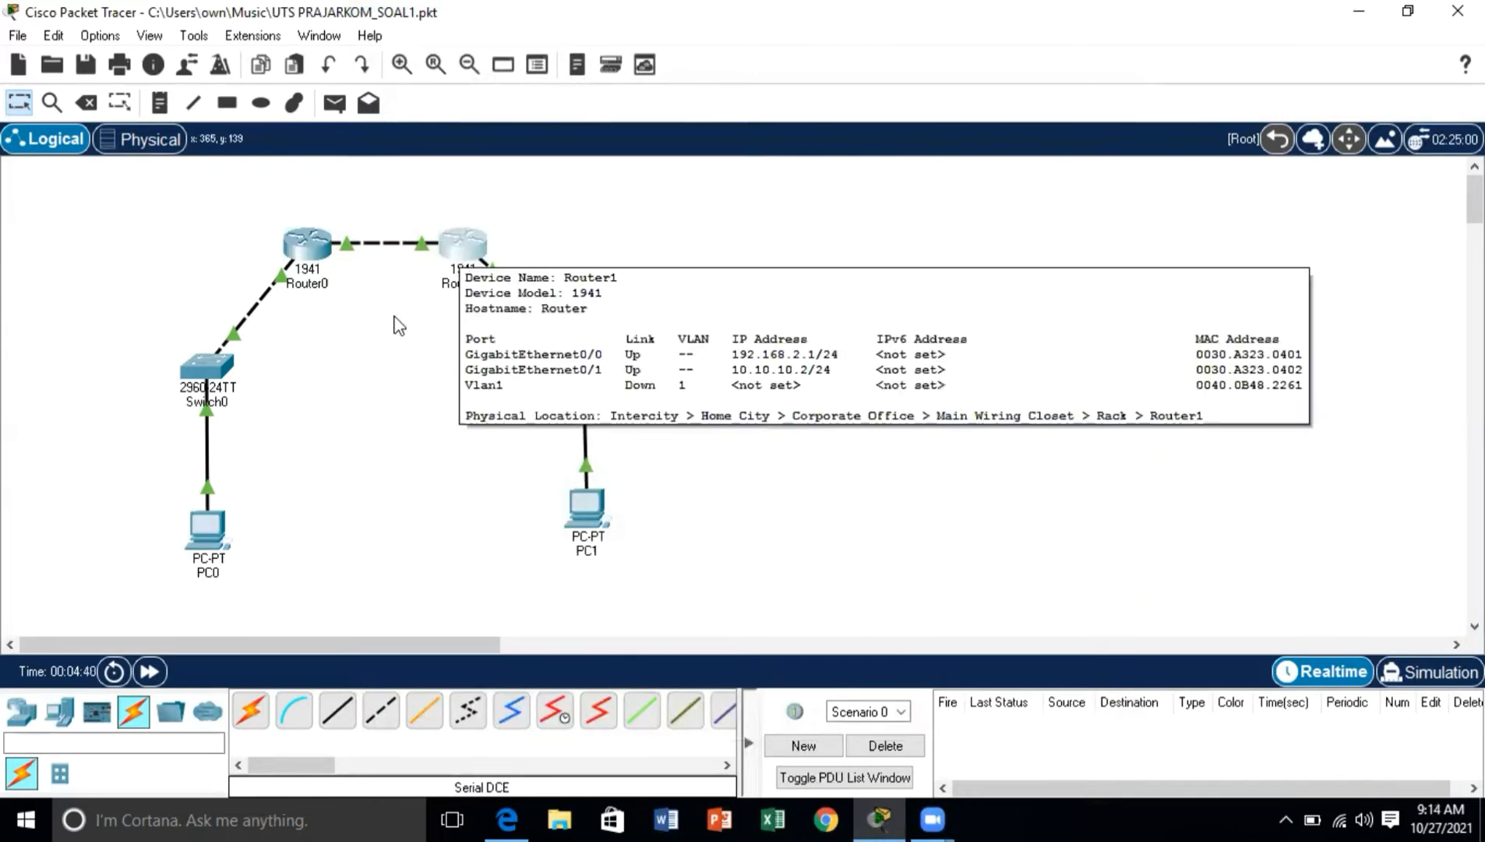
pyautogui.moveTo(220, 555)
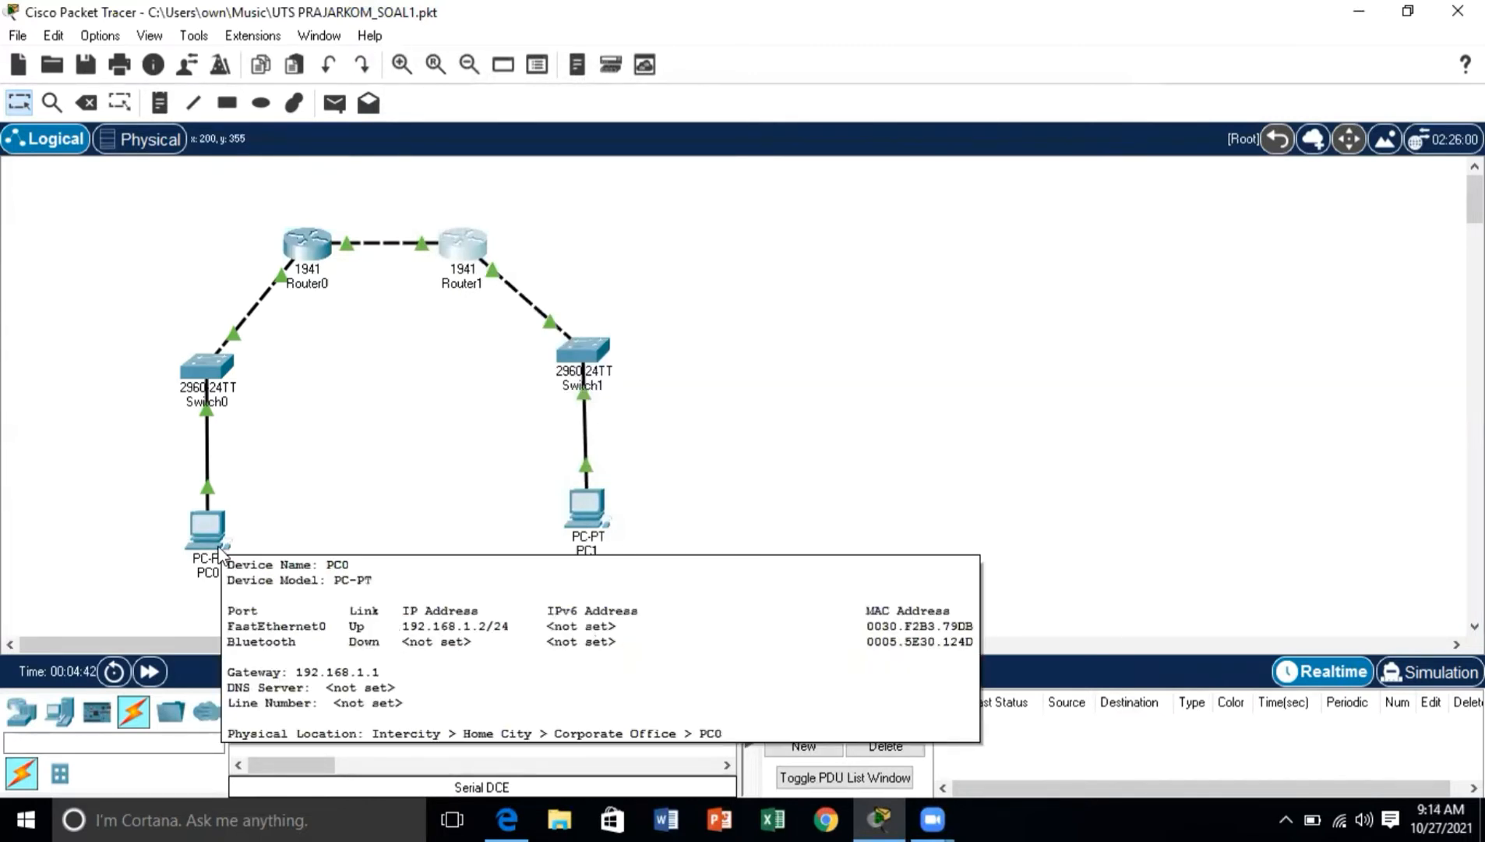
pyautogui.moveTo(571, 511)
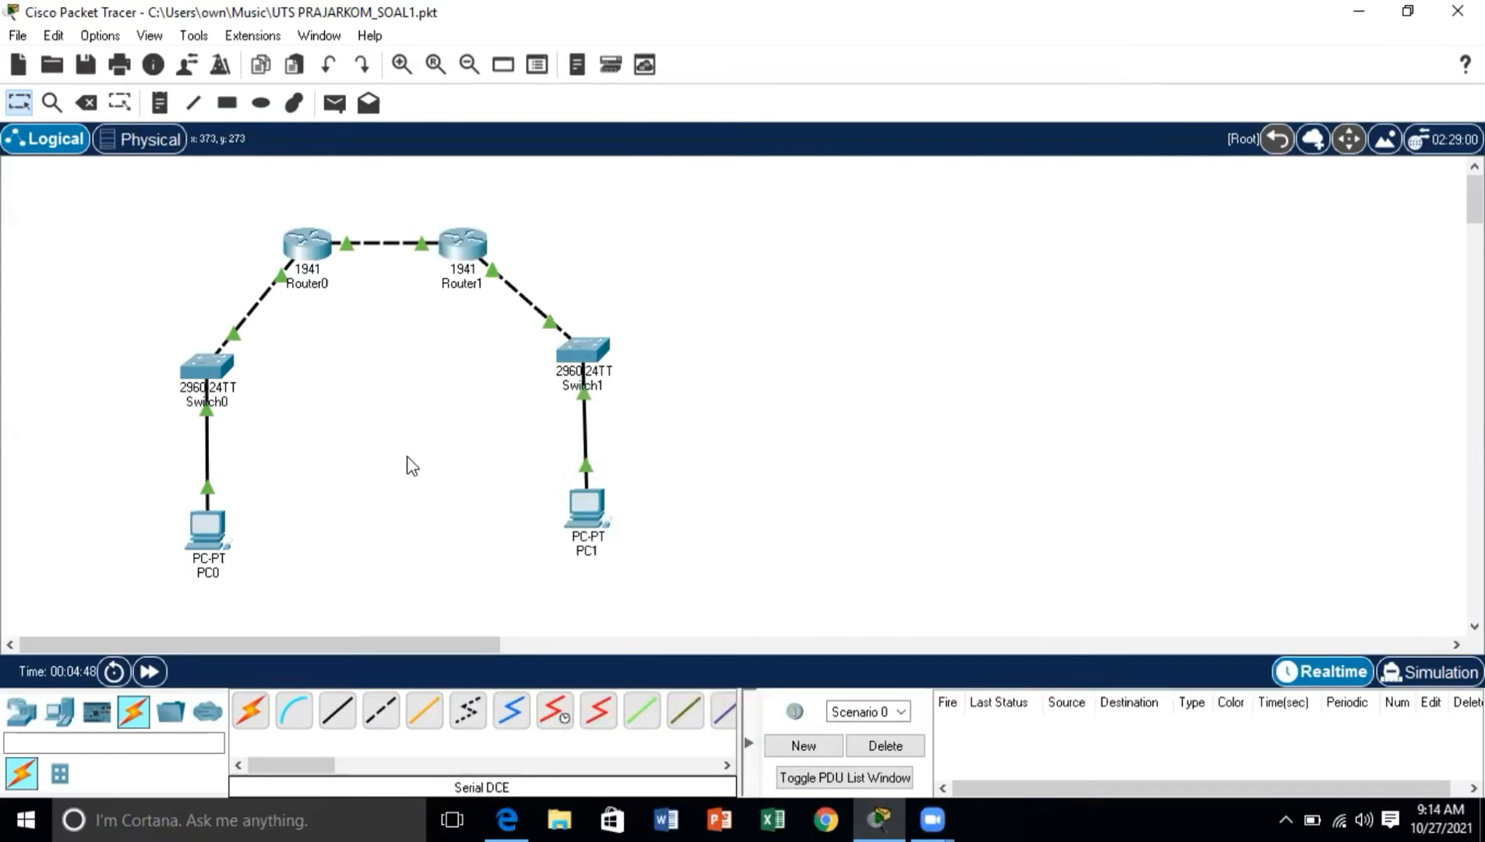
pyautogui.click(209, 528)
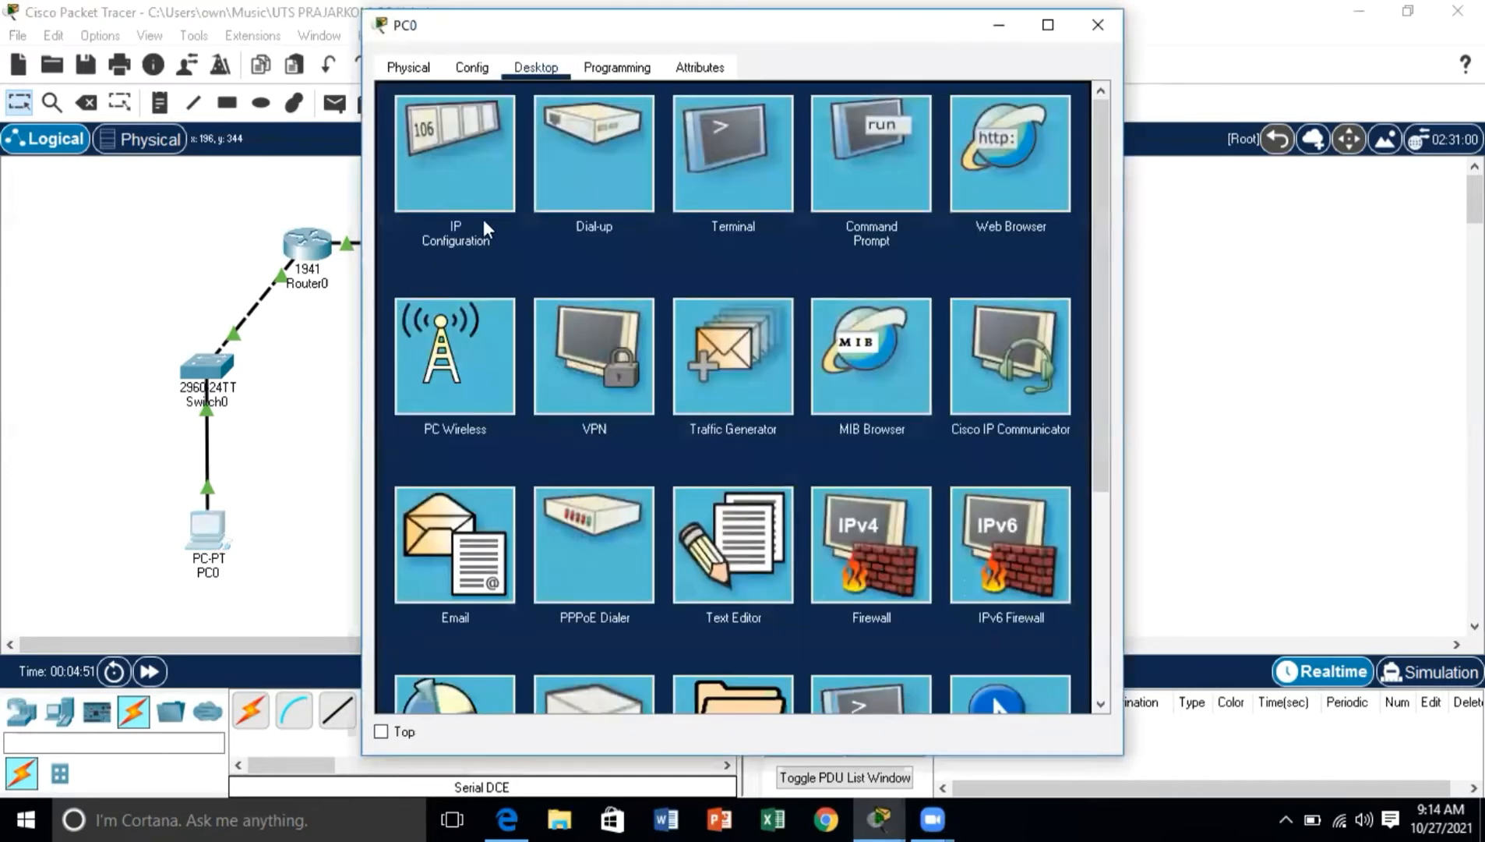
pyautogui.click(863, 184)
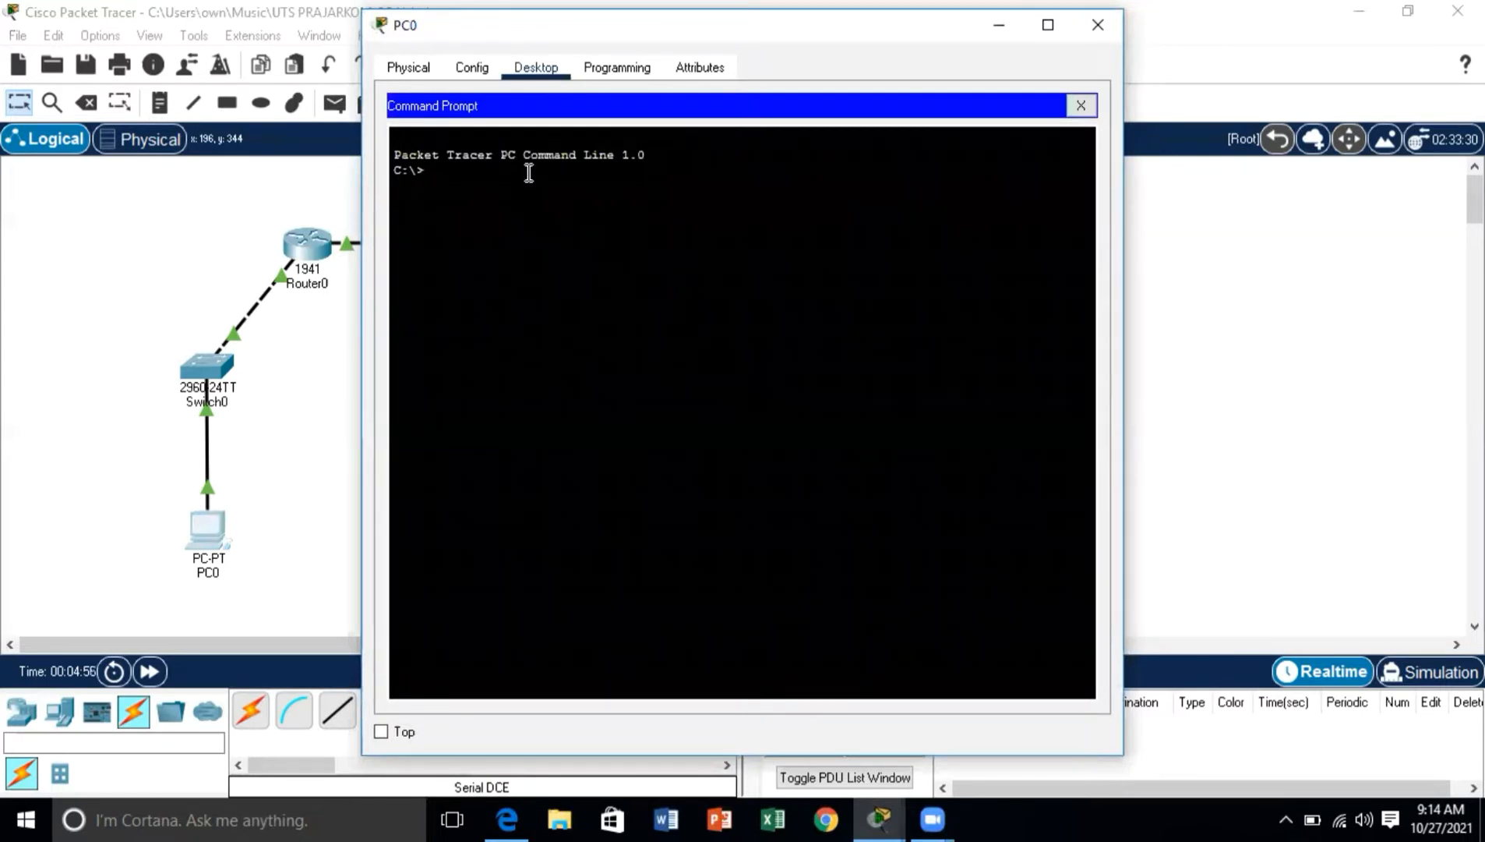
pyautogui.write('ping')
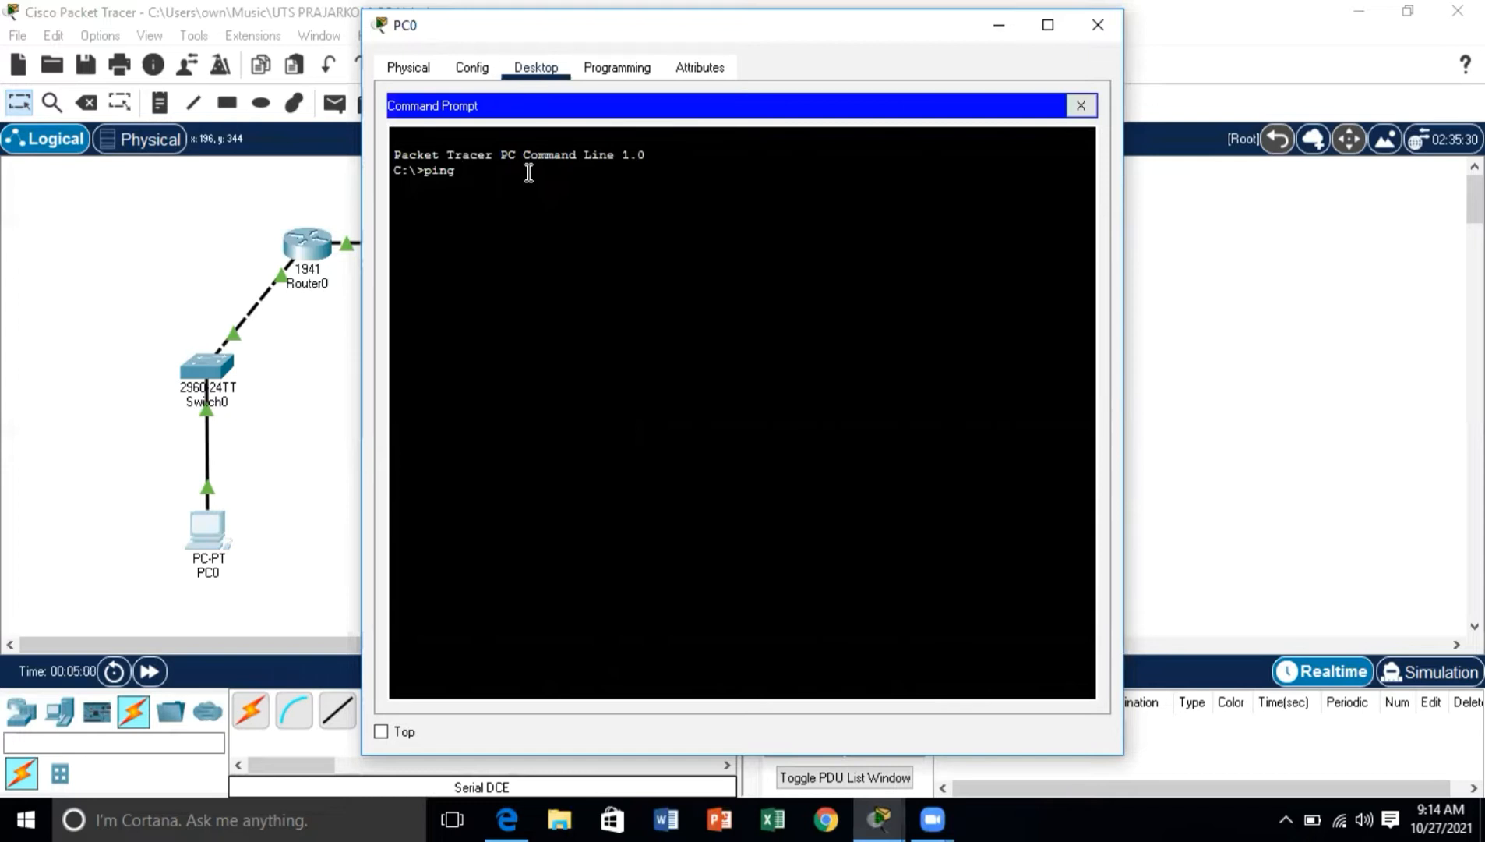
pyautogui.write(' 192.168')
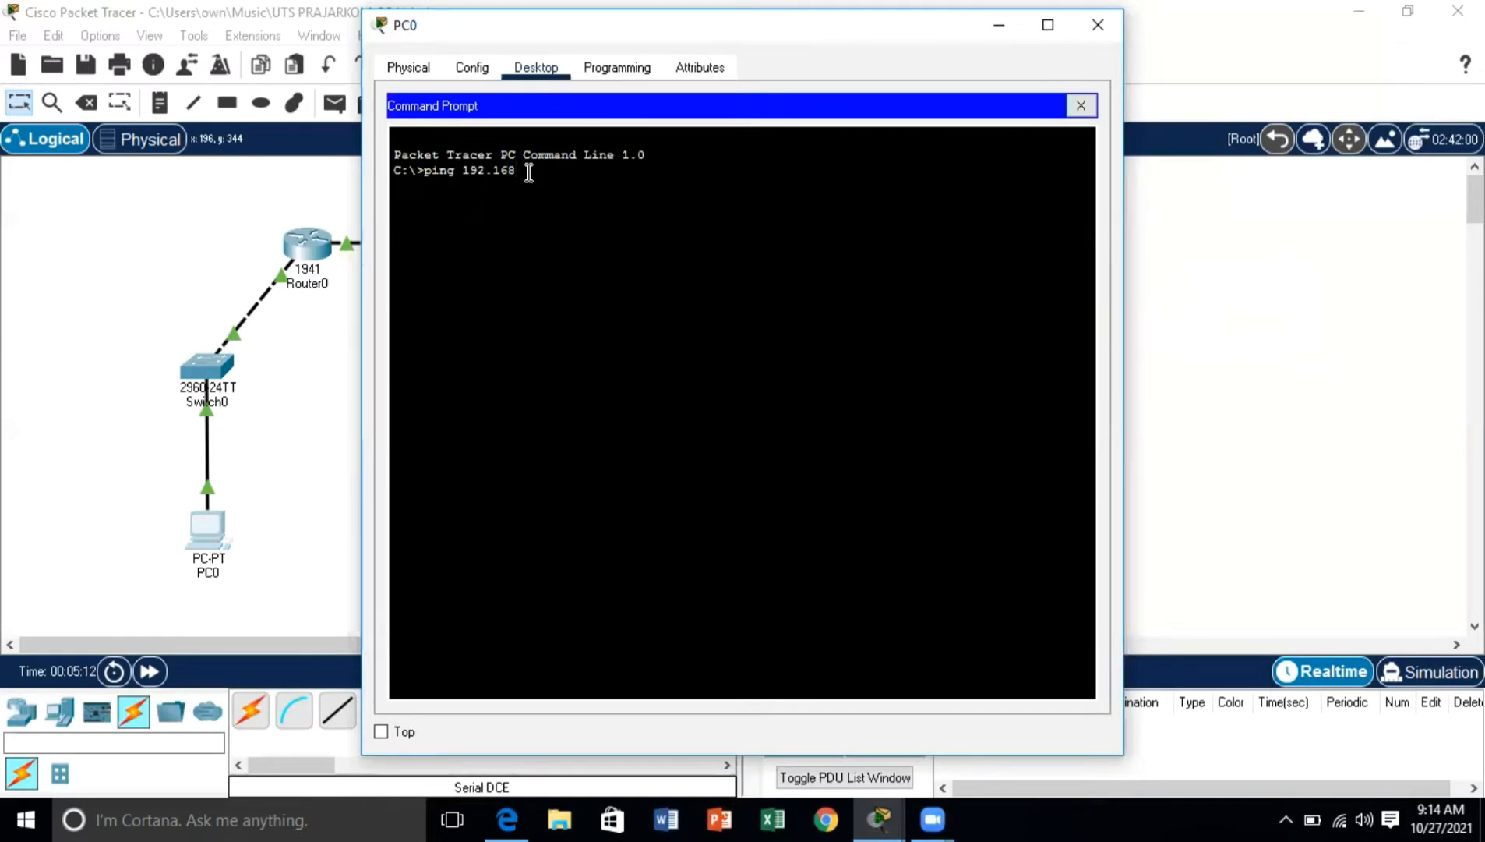
pyautogui.write('.1')
pyautogui.write('.2.2')
pyautogui.press('Return')
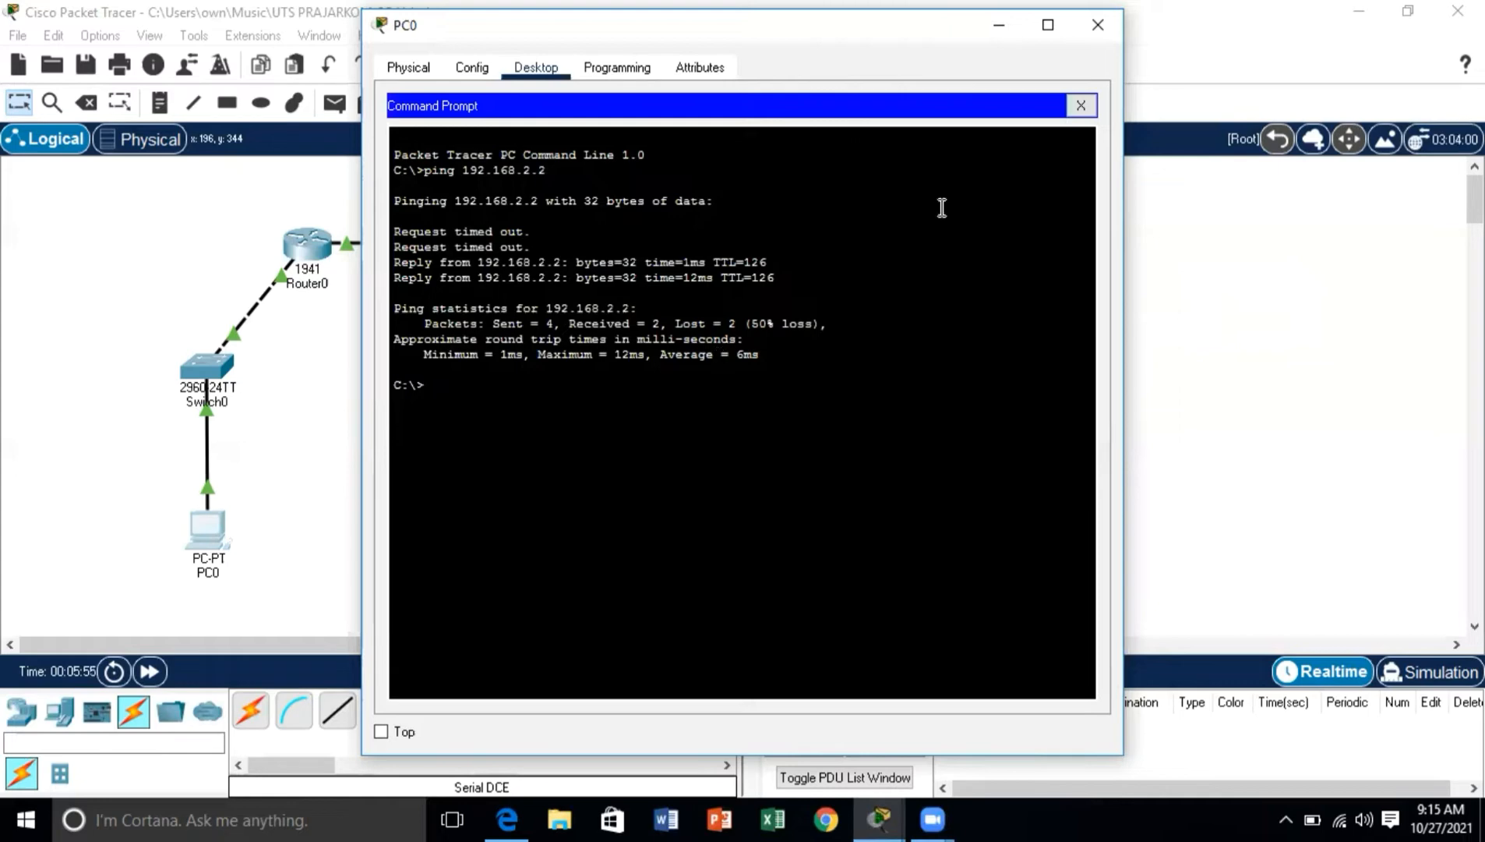
pyautogui.click(1116, 30)
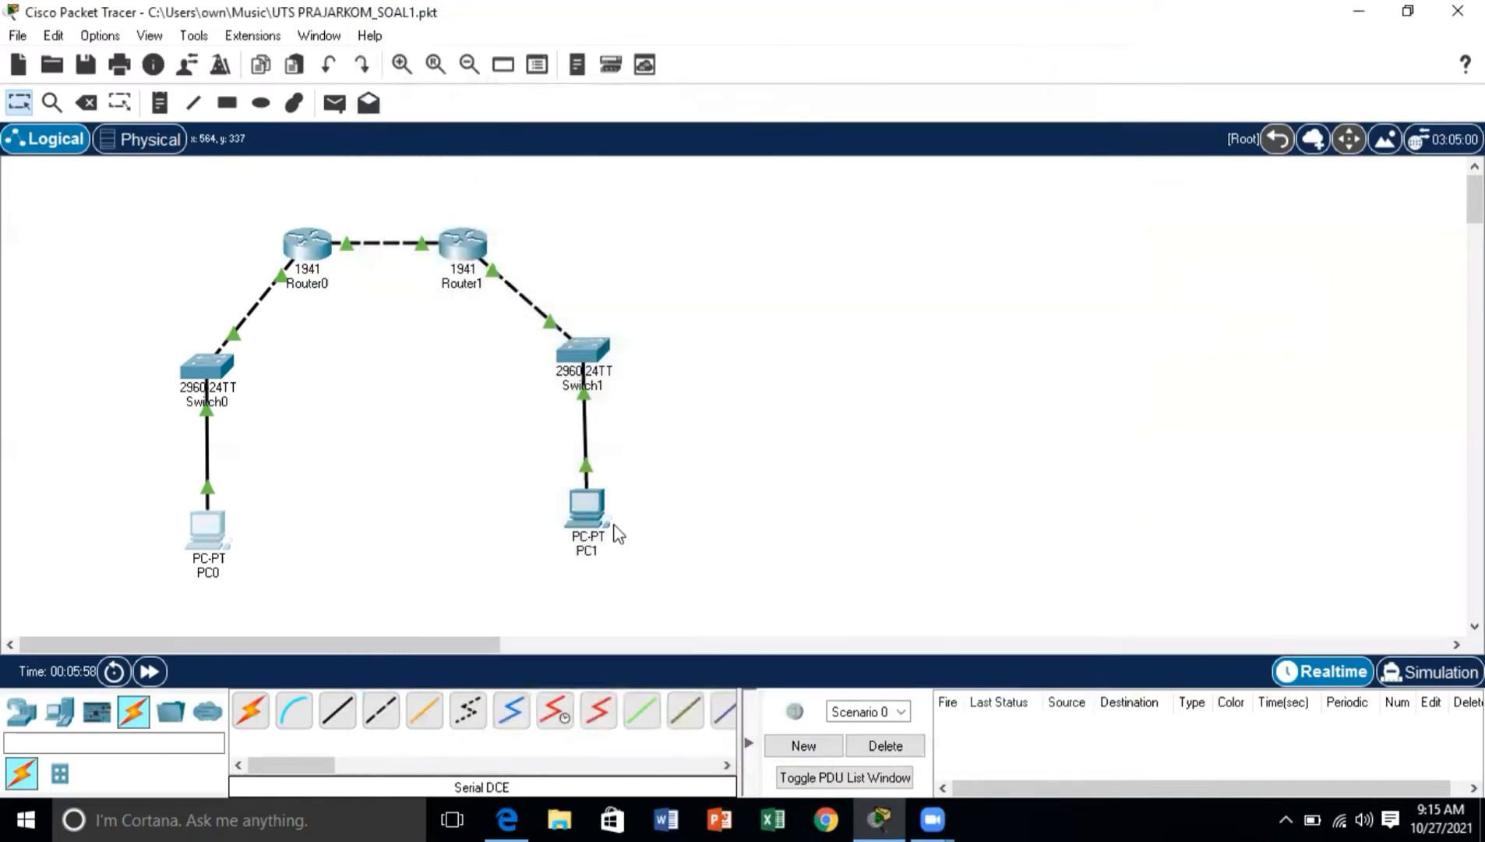
# Step: Test connectivity from PC1 to PC0 by running ping 192.168.1.2 in PC1's Command Prompt
pyautogui.click(601, 519)
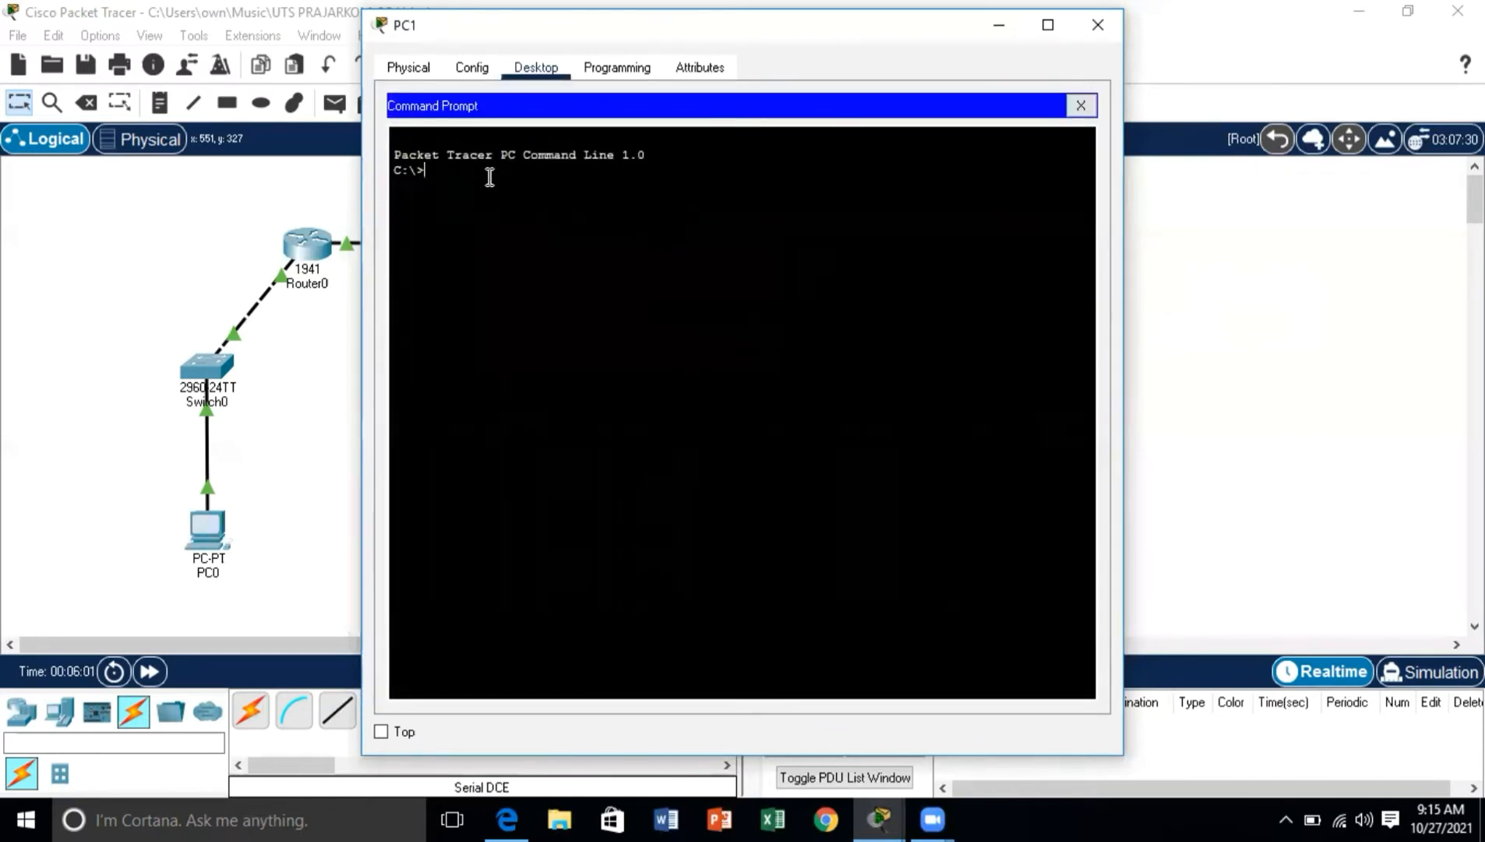
pyautogui.write('ping')
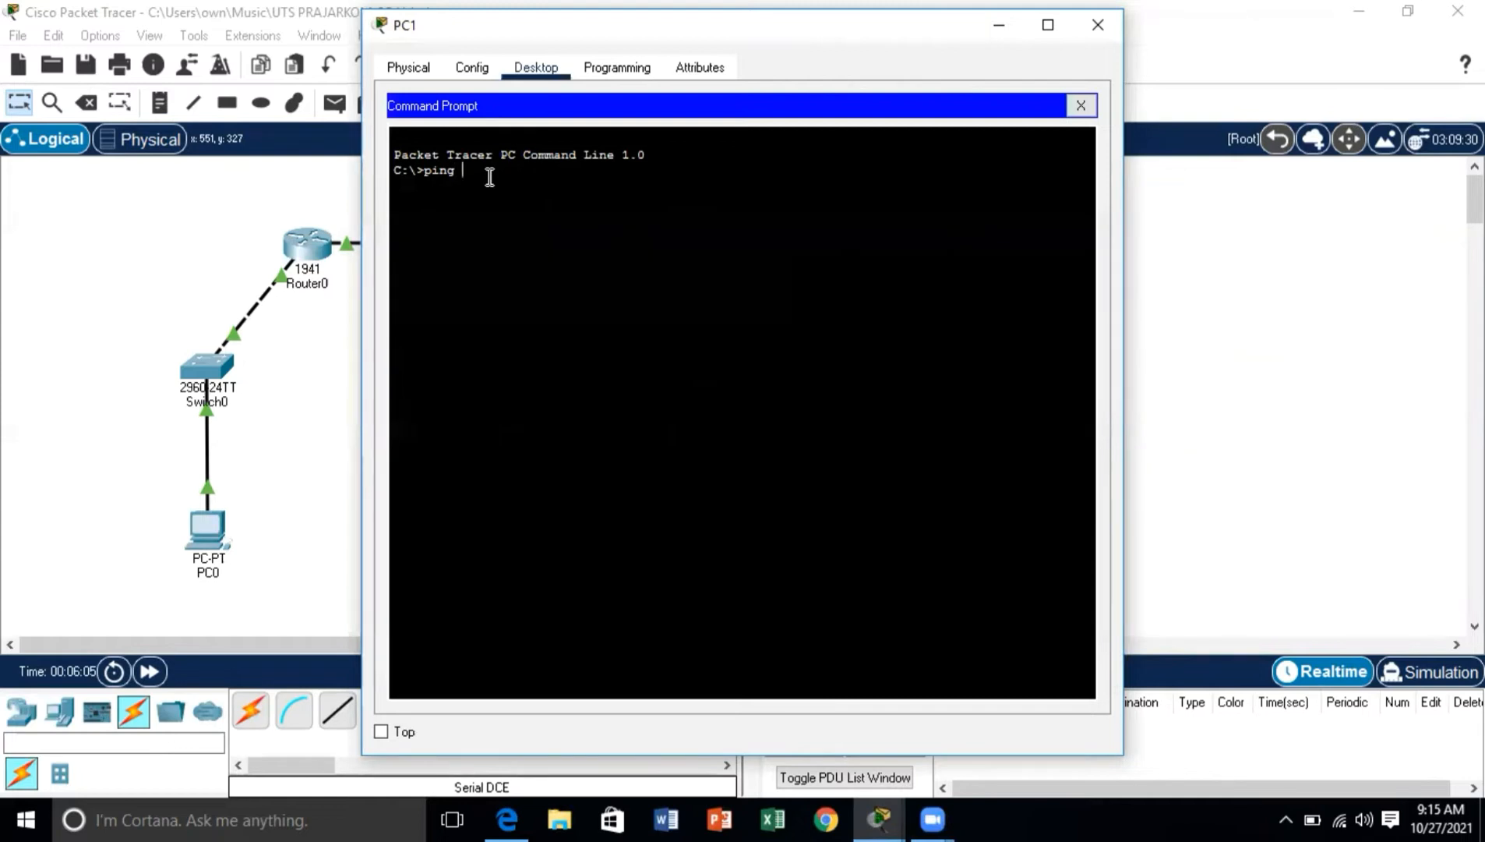
pyautogui.write(' 192.168.1.2')
pyautogui.press('Return')
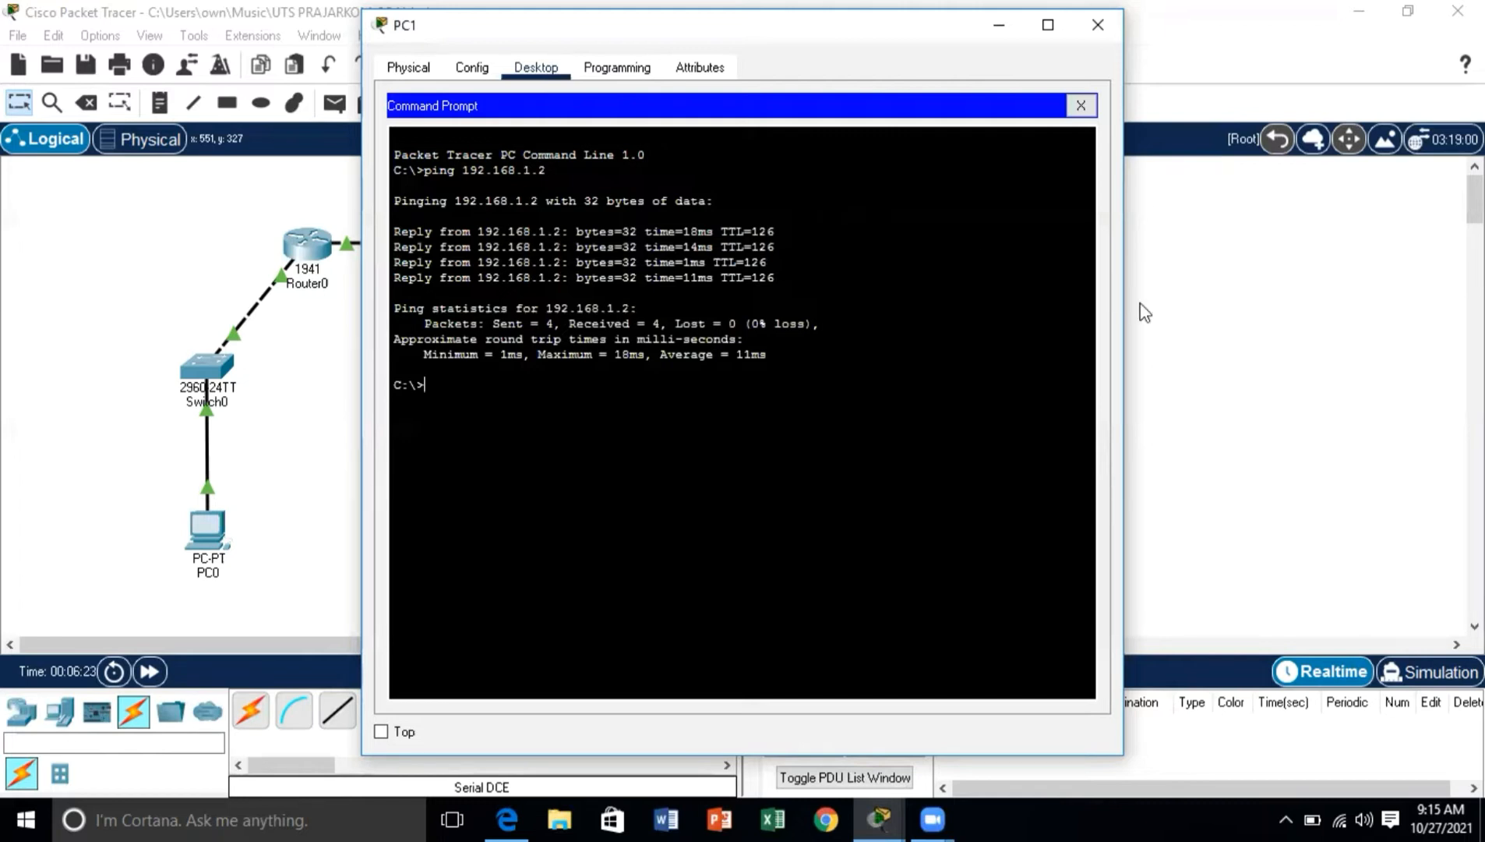
# Step: Switch to the Soal 2 network in Packet Tracer and check PC0's IPv4 address, subnet mask and default gateway
pyautogui.click(1096, 35)
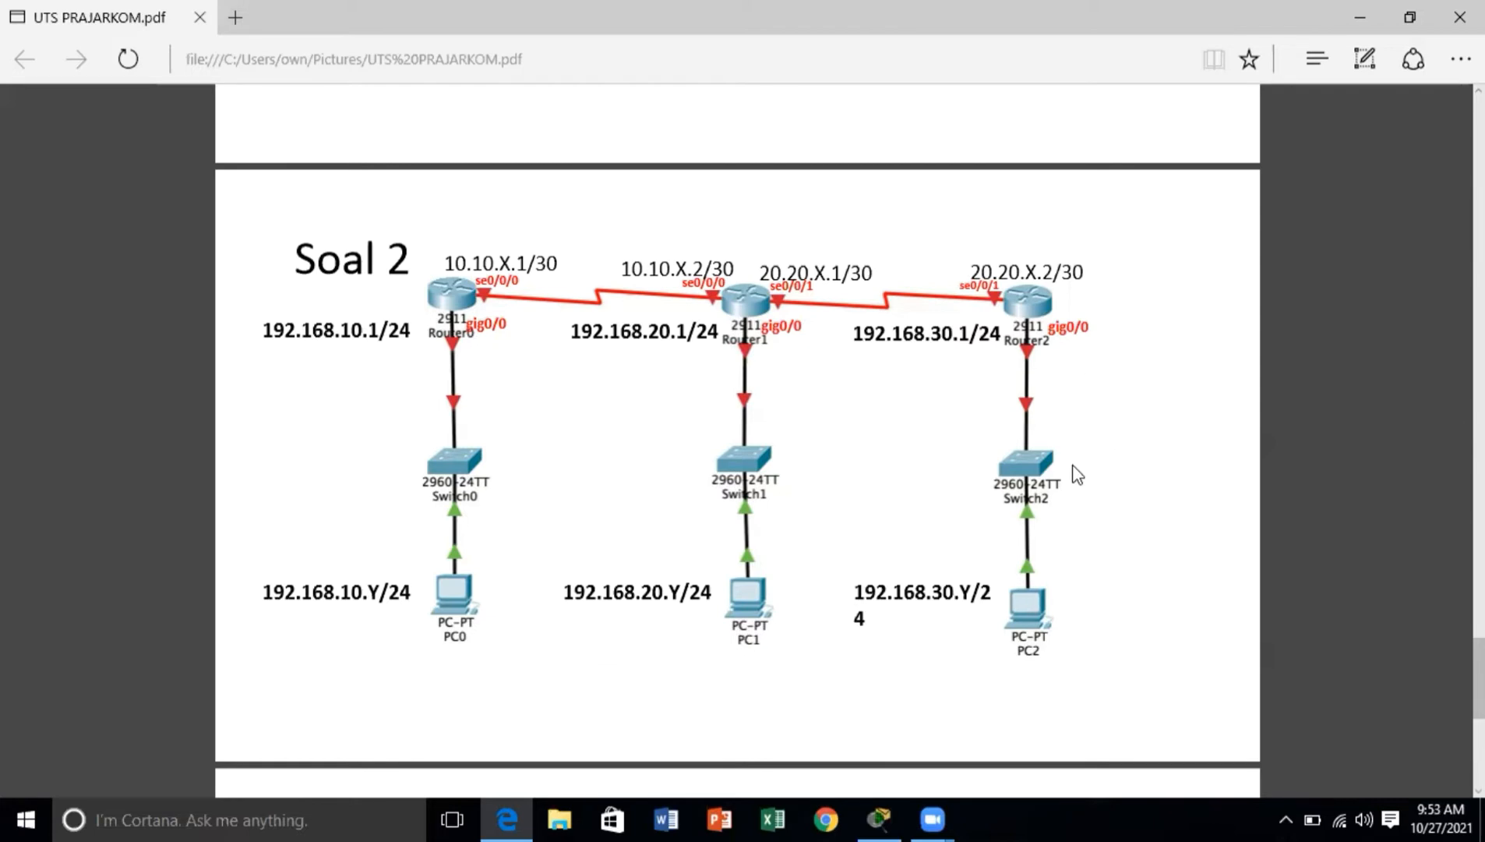
pyautogui.click(884, 815)
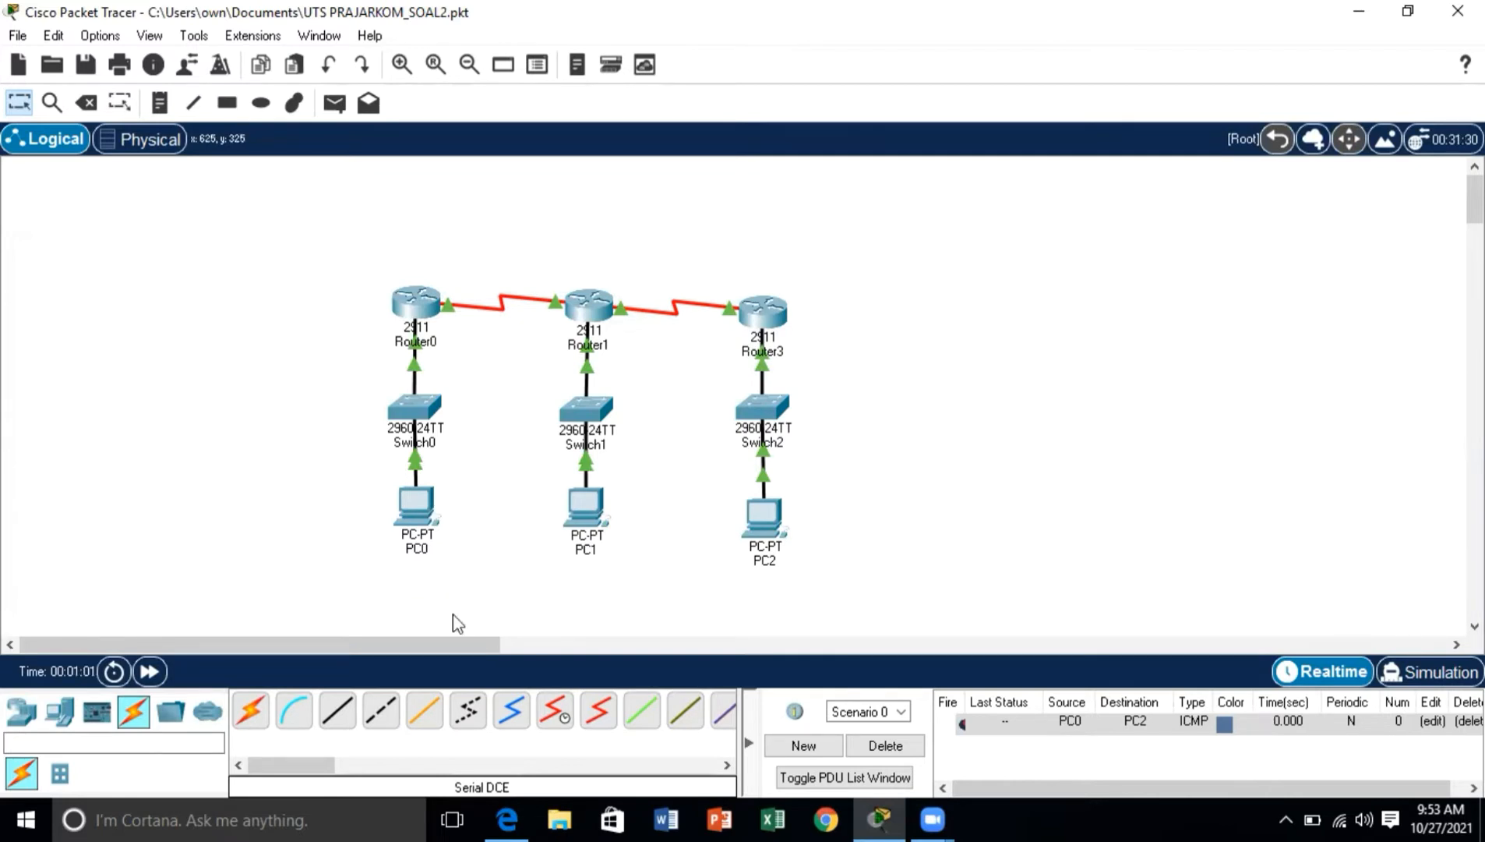
pyautogui.click(418, 512)
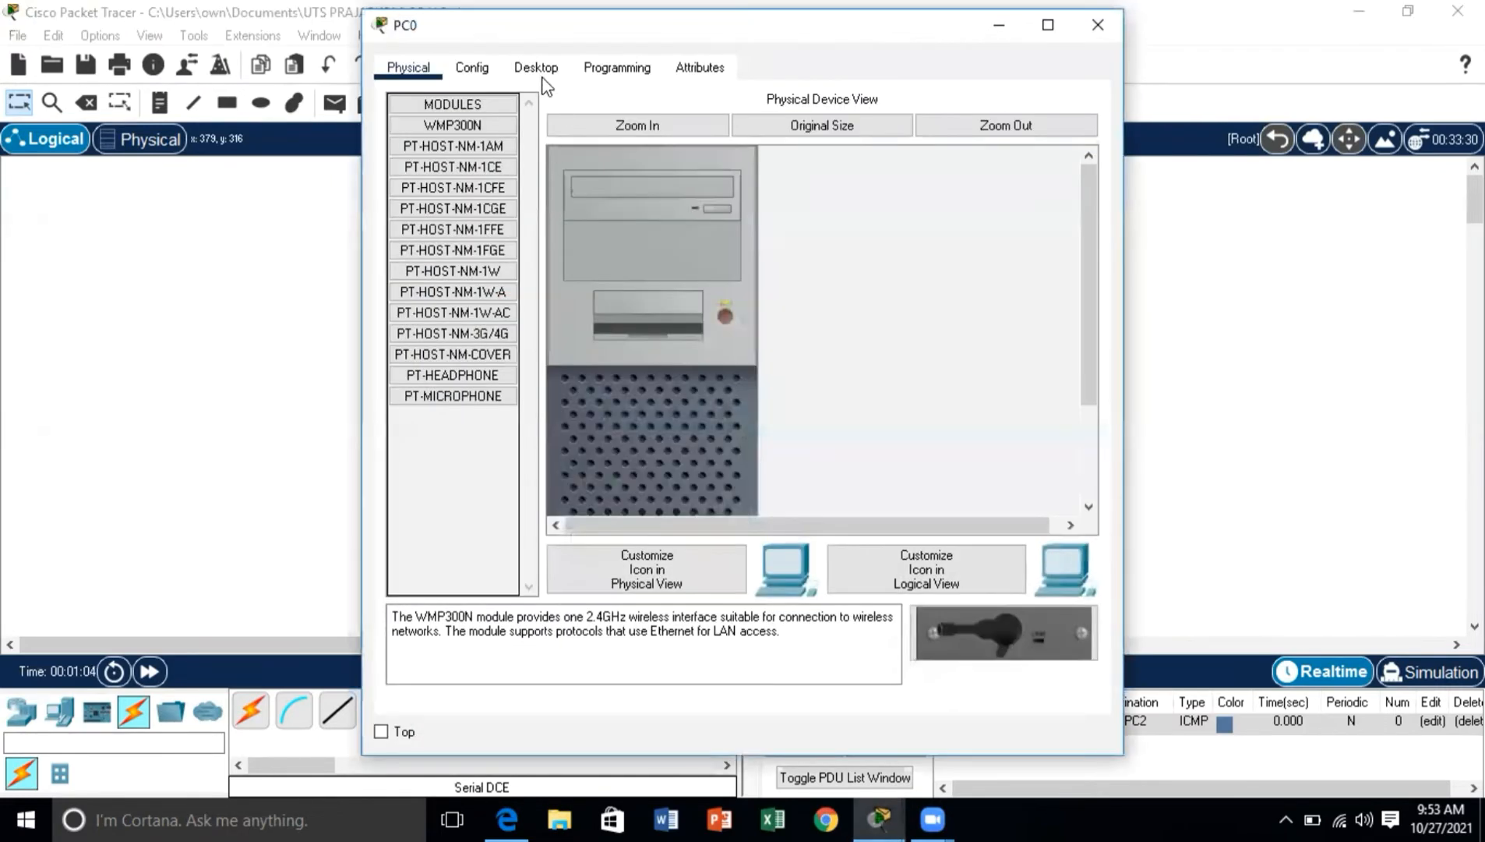
pyautogui.click(543, 76)
pyautogui.click(464, 145)
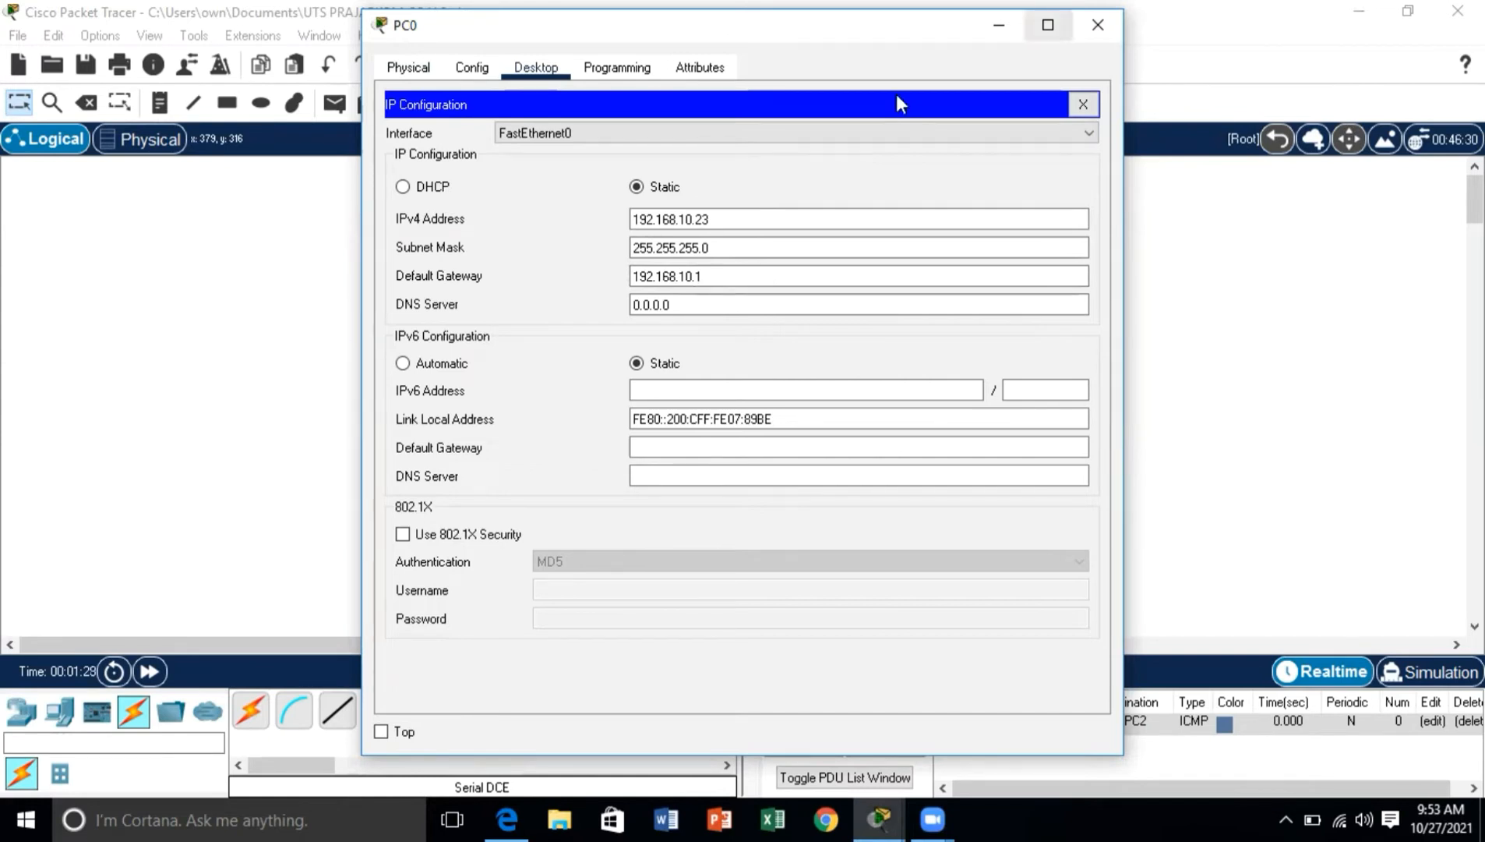
pyautogui.click(1098, 25)
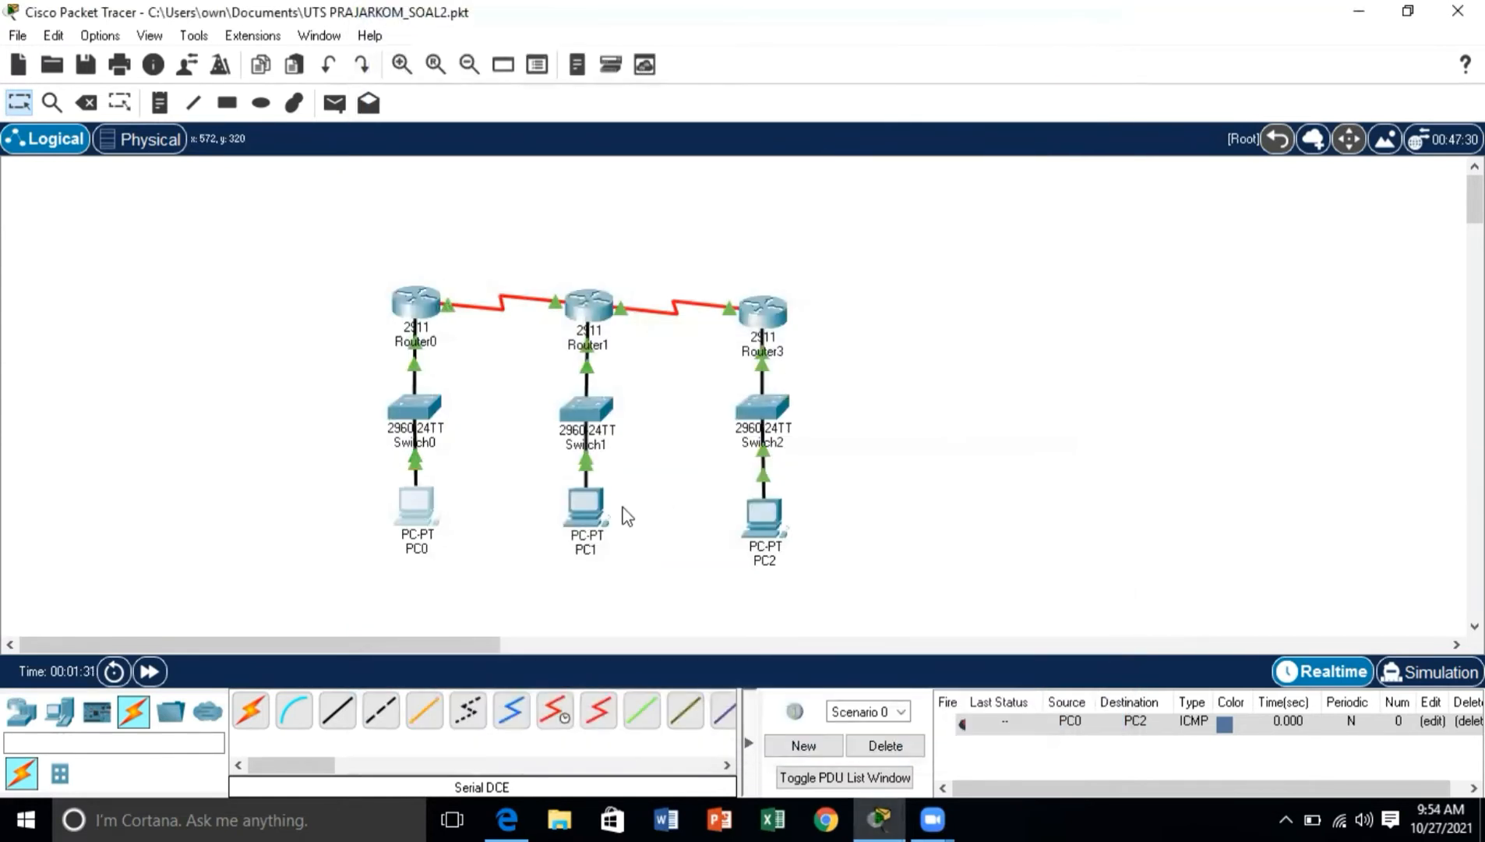
# Step: Check the IPv4 address, subnet mask and default gateway configured on PC1
pyautogui.click(574, 516)
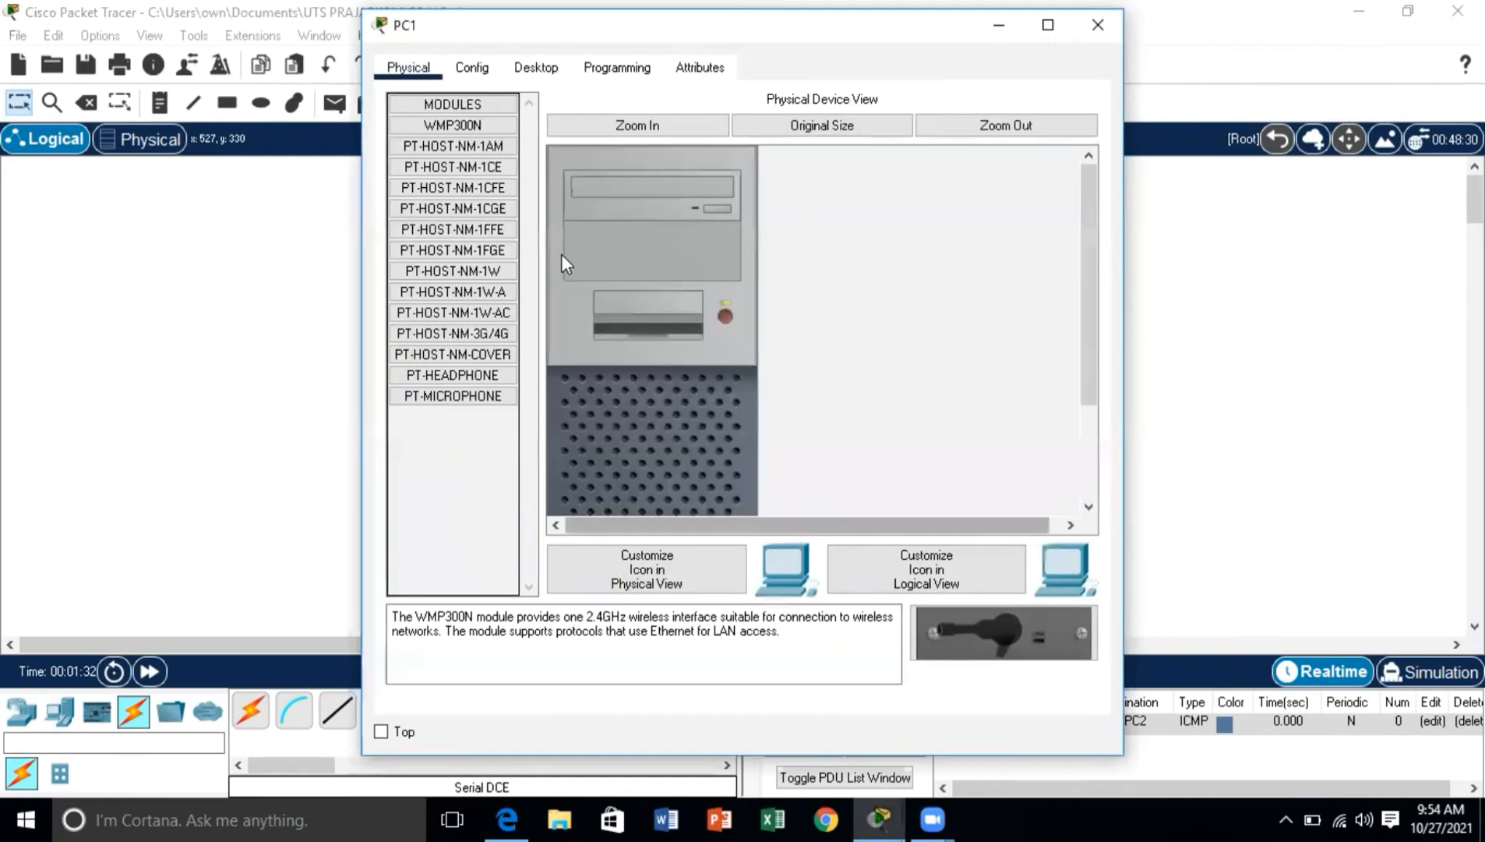
pyautogui.click(532, 70)
pyautogui.click(420, 160)
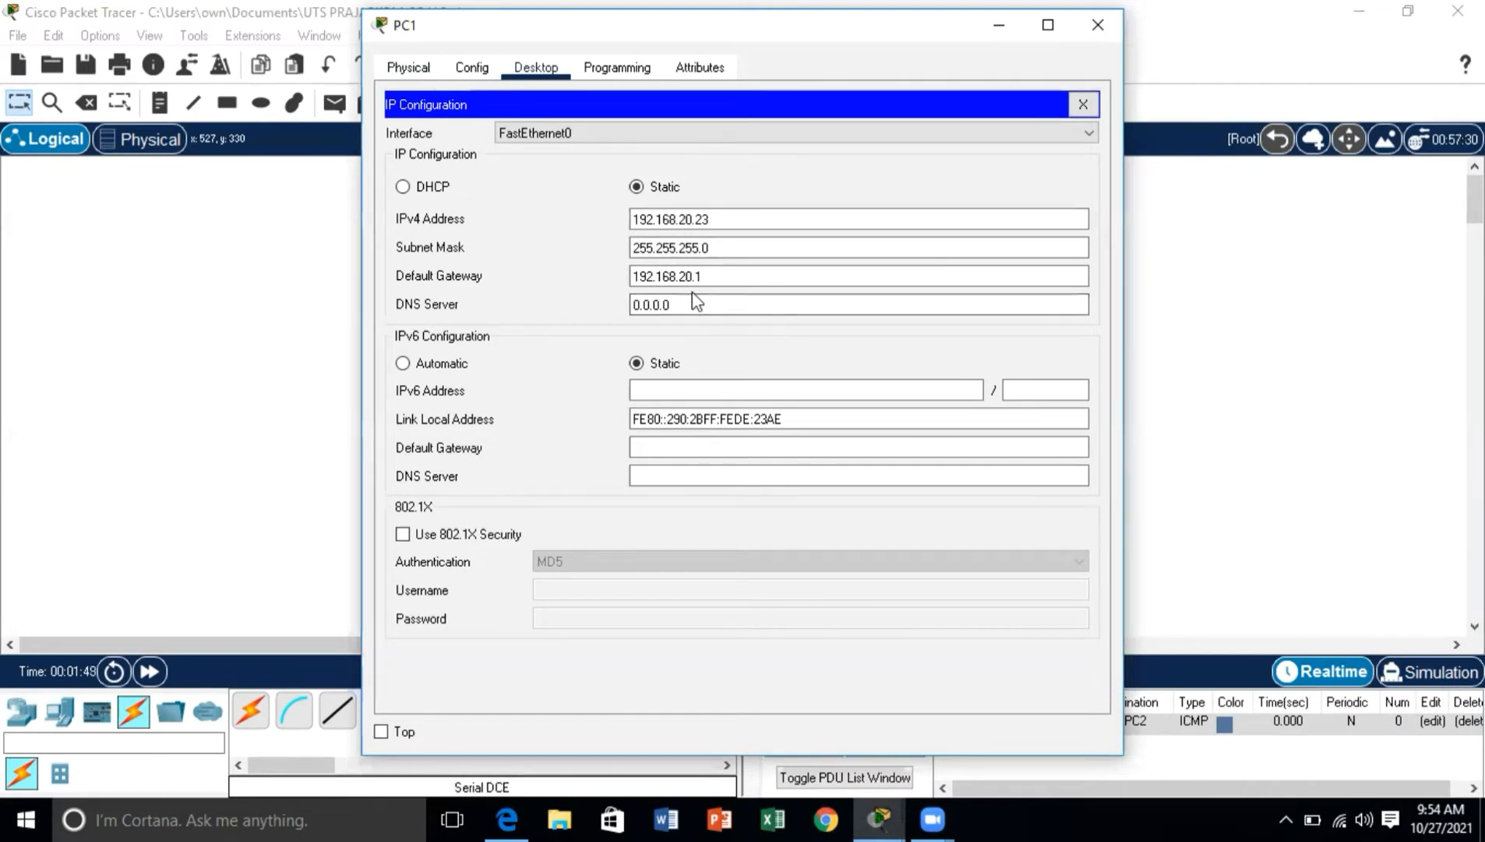
pyautogui.click(1084, 37)
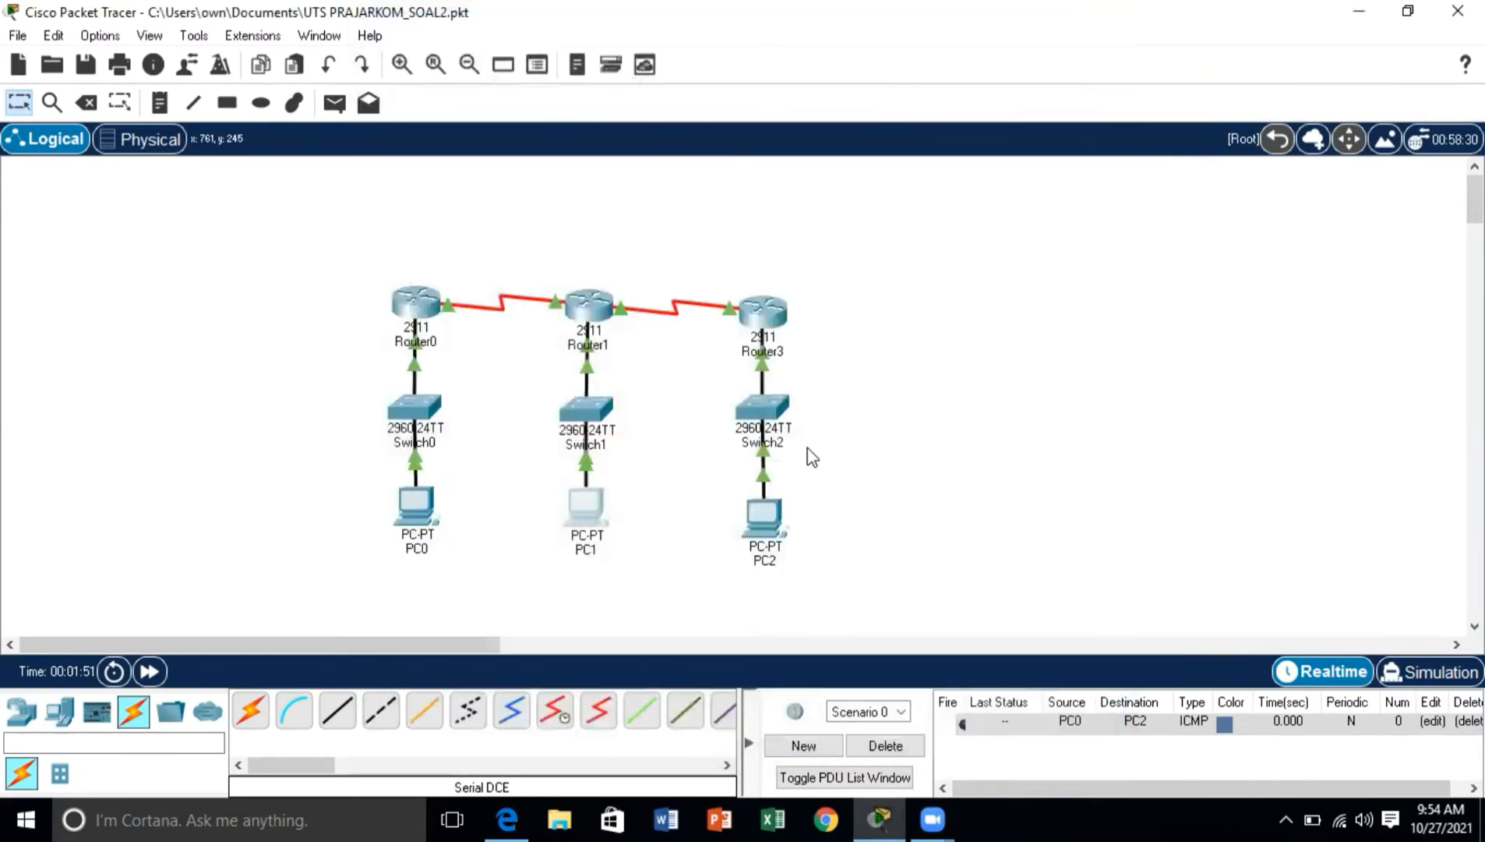
# Step: Check the IPv4 address, subnet mask and default gateway configured on PC2
pyautogui.click(750, 543)
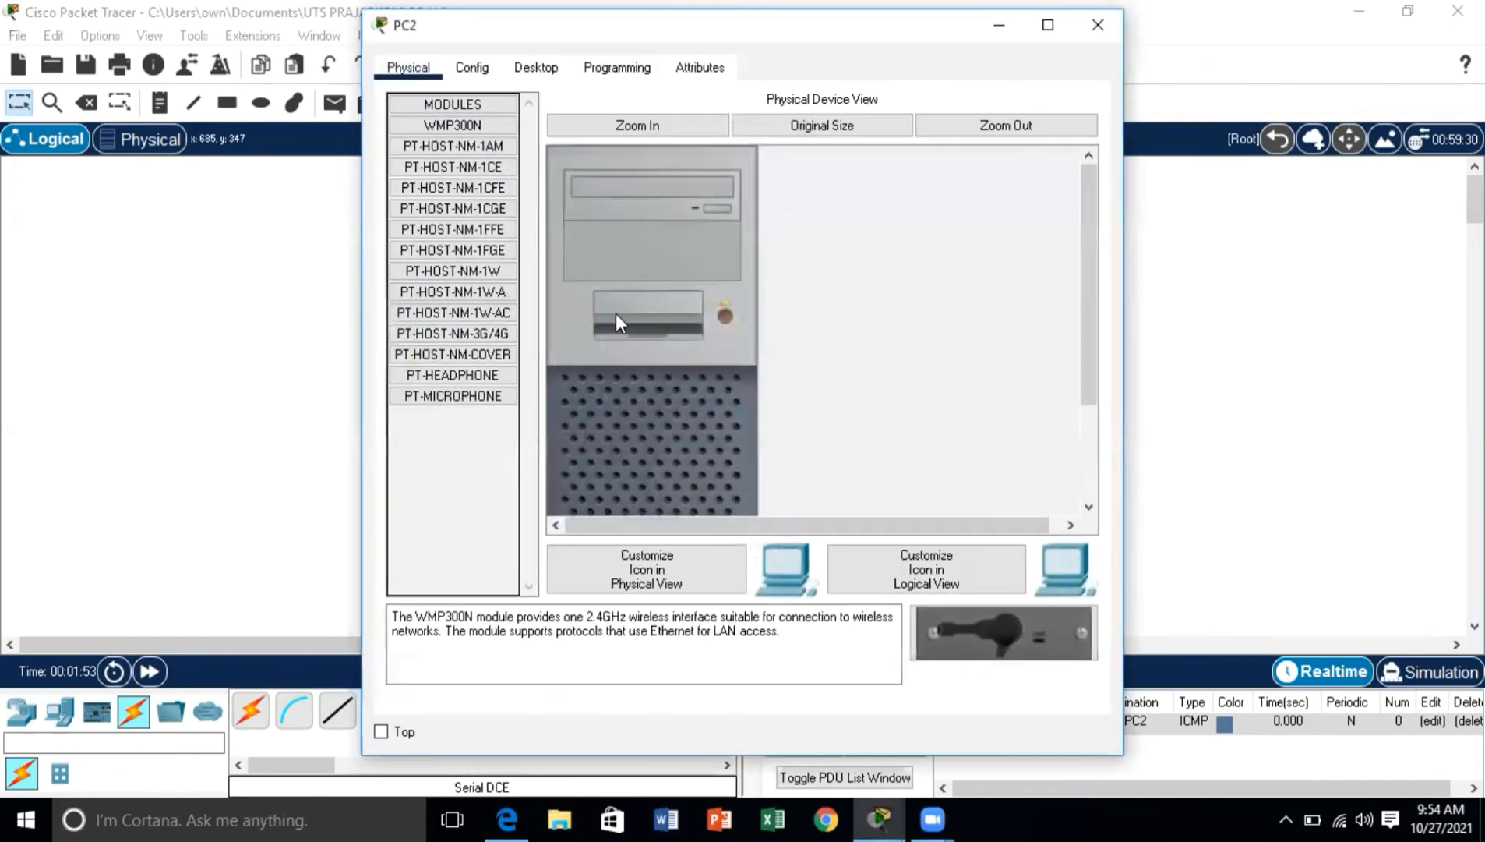
pyautogui.click(538, 75)
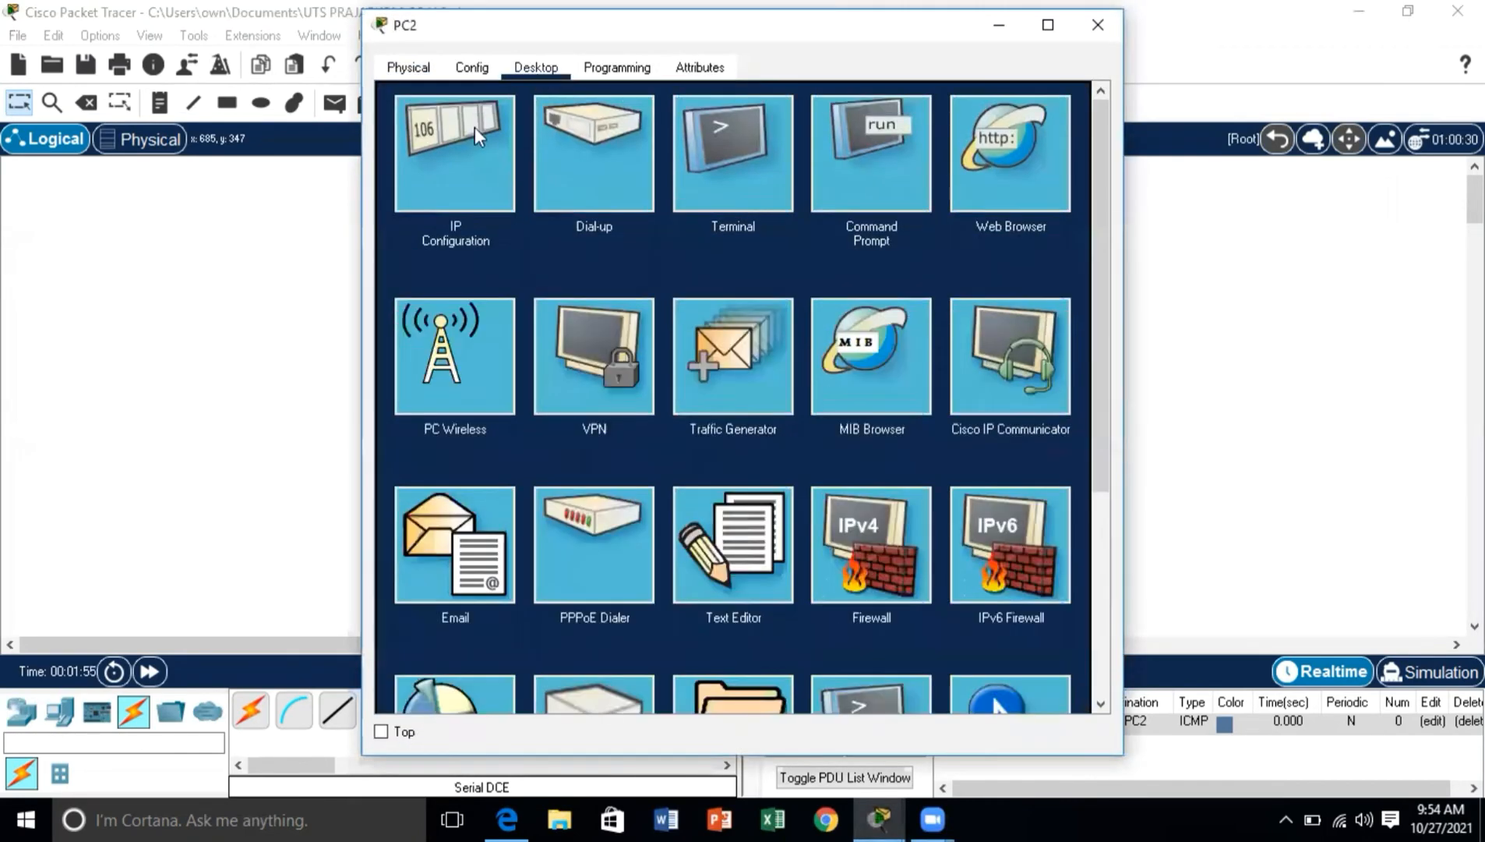
pyautogui.click(465, 146)
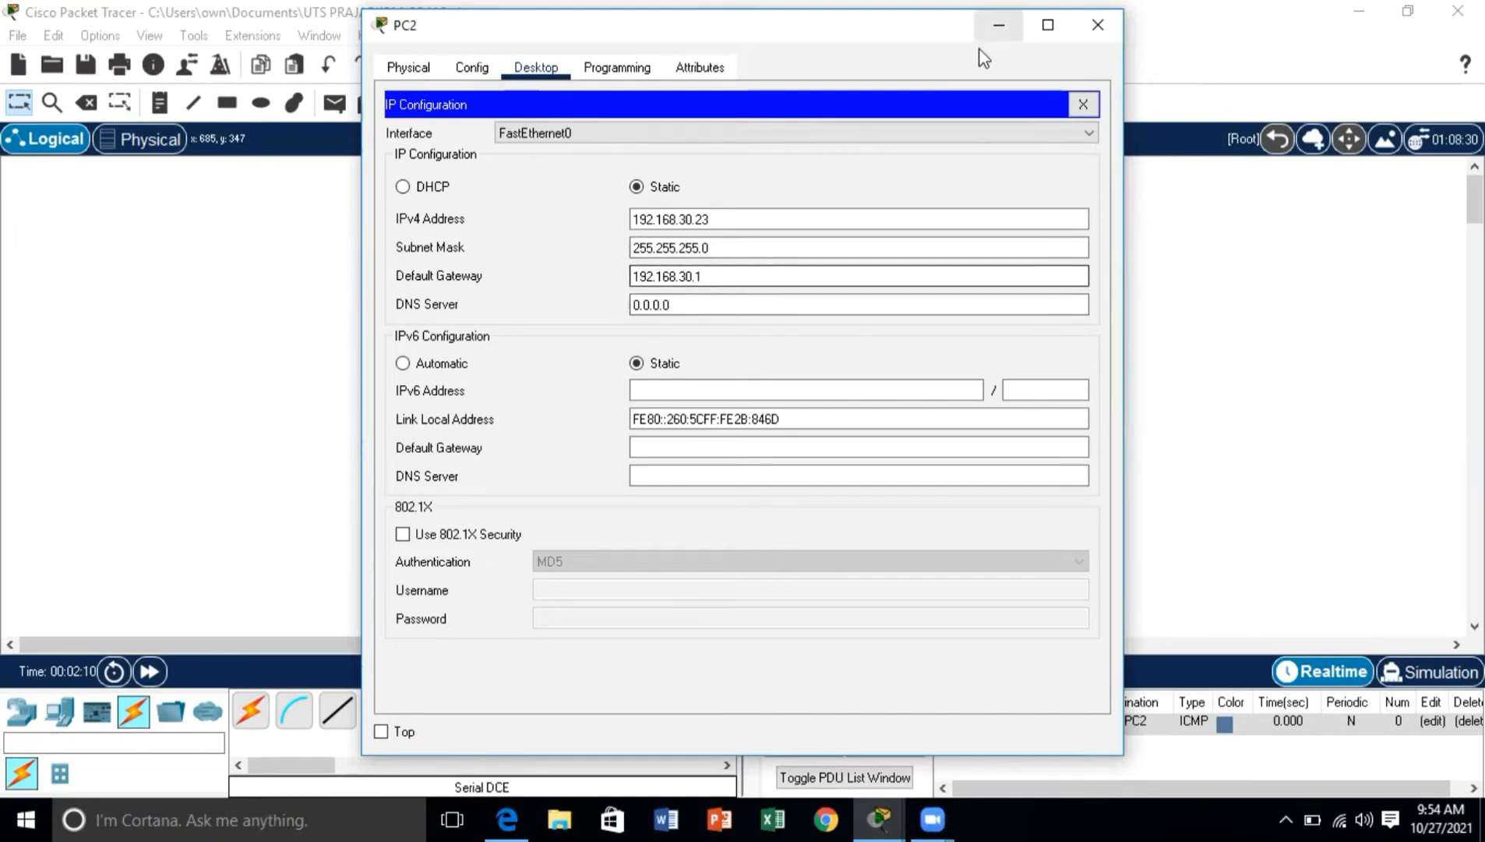
pyautogui.click(1098, 26)
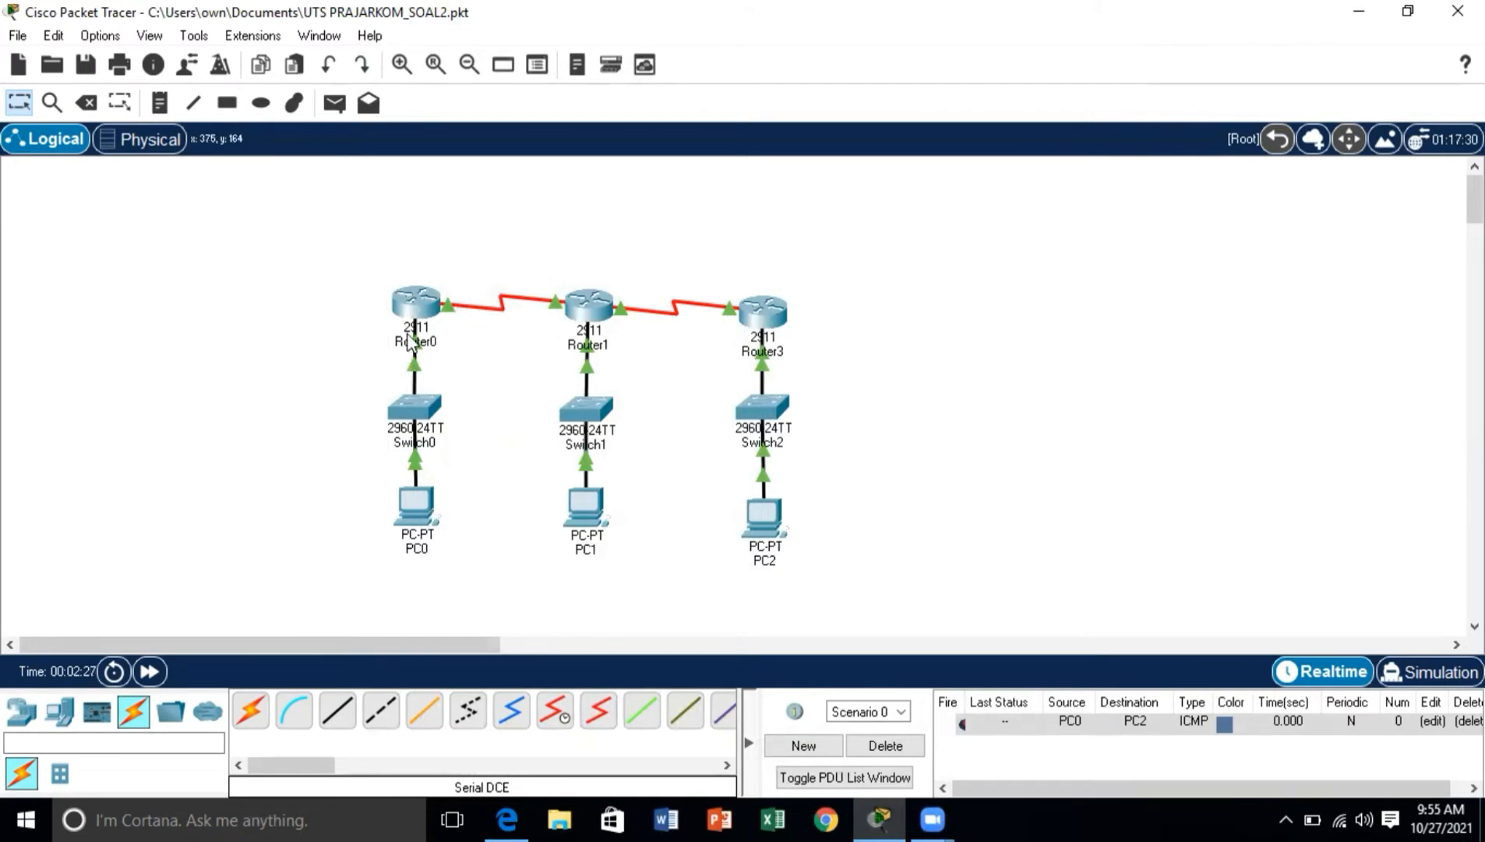
# Step: View Router0's physical device and the description of the HWIC-2T serial module
pyautogui.click(411, 307)
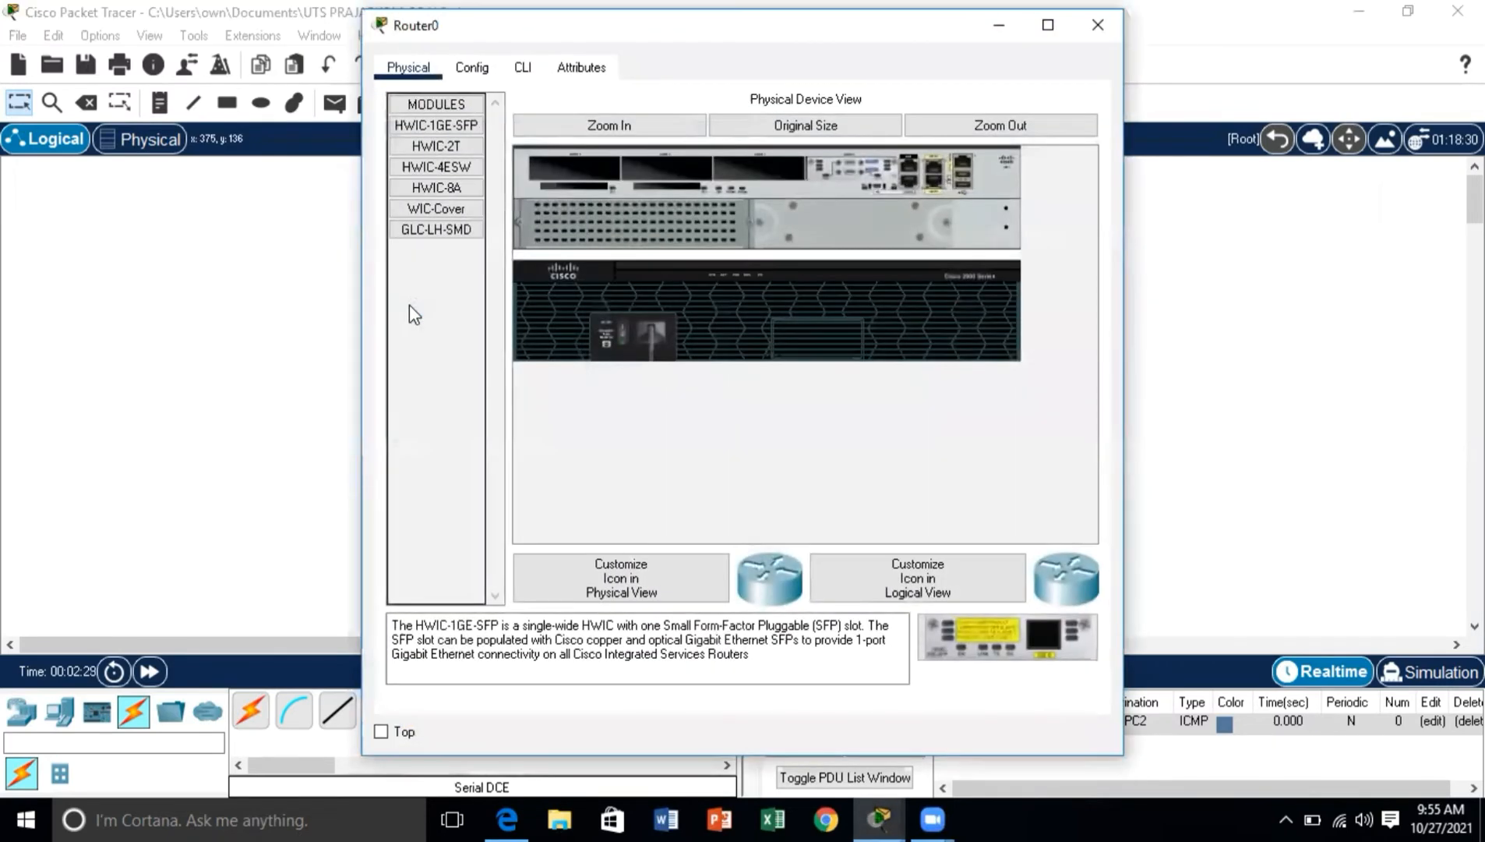
pyautogui.click(440, 146)
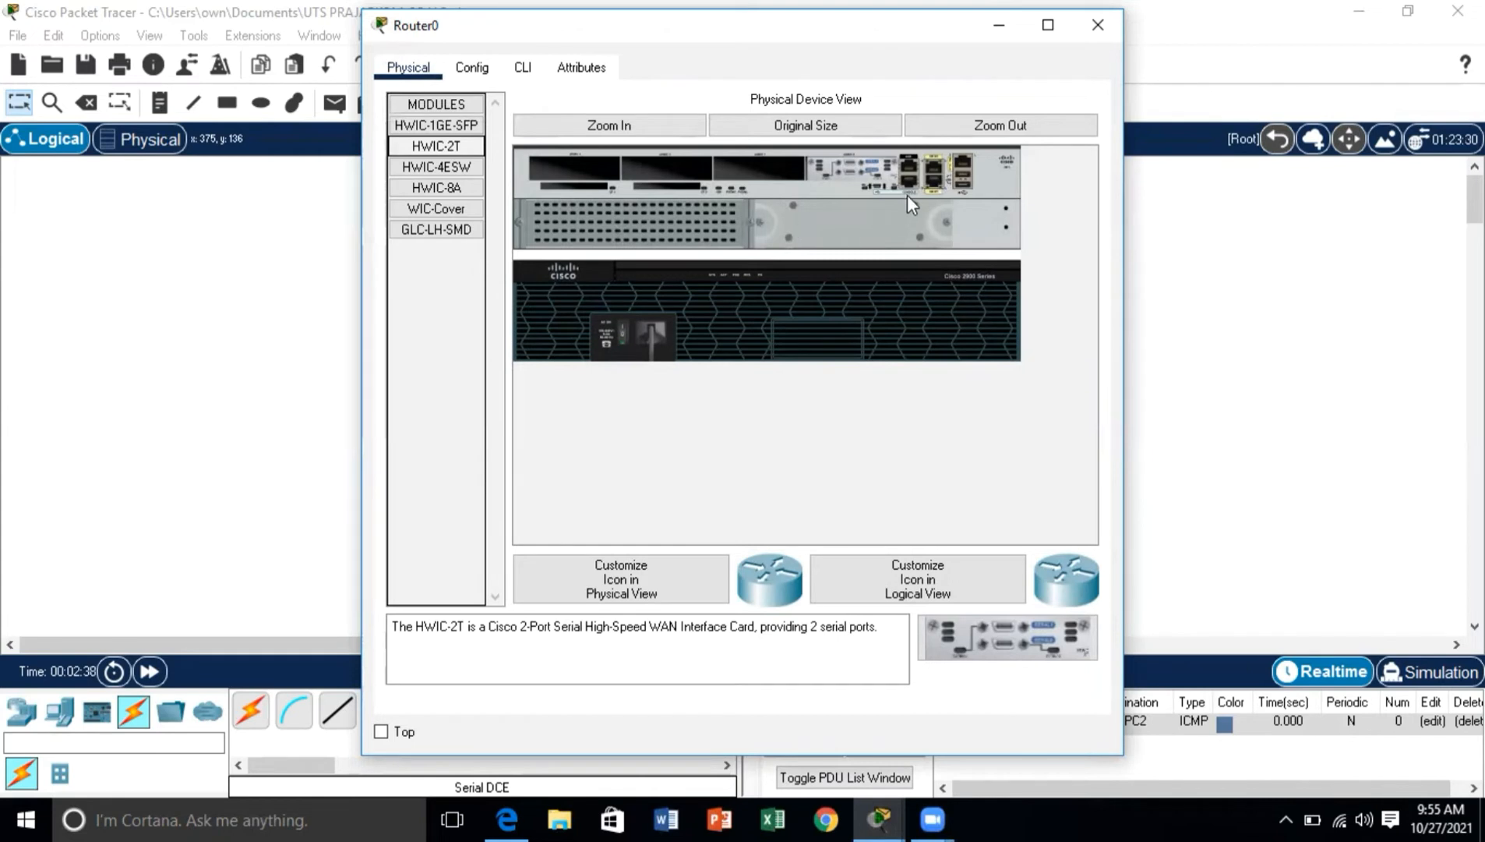
# Step: Review Router0's static routes and the IPv4 address and subnet mask of its GigabitEthernet0/0 interface
pyautogui.click(473, 67)
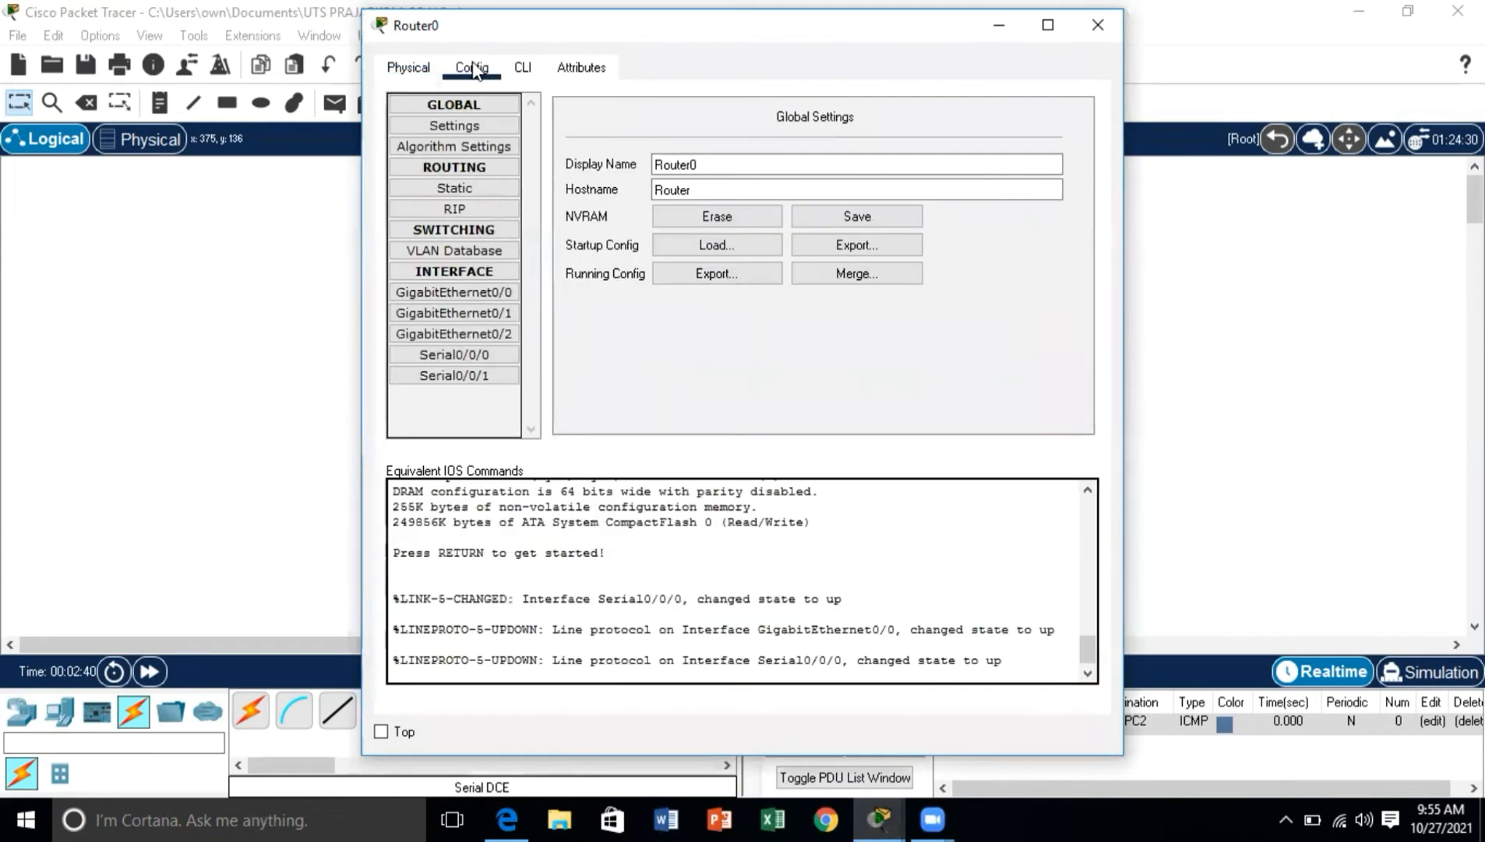
pyautogui.click(475, 191)
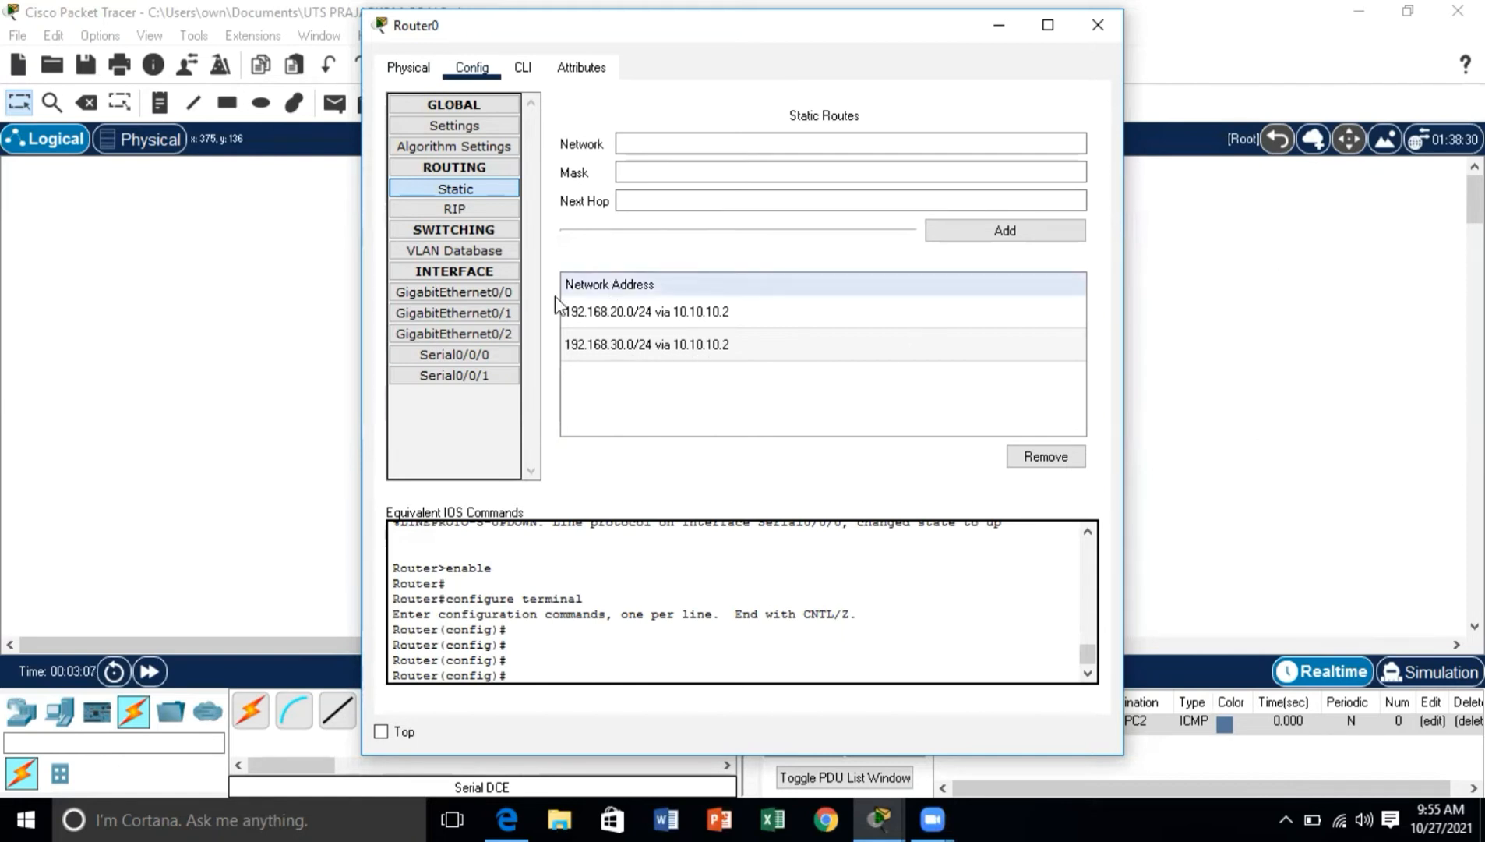
pyautogui.click(465, 292)
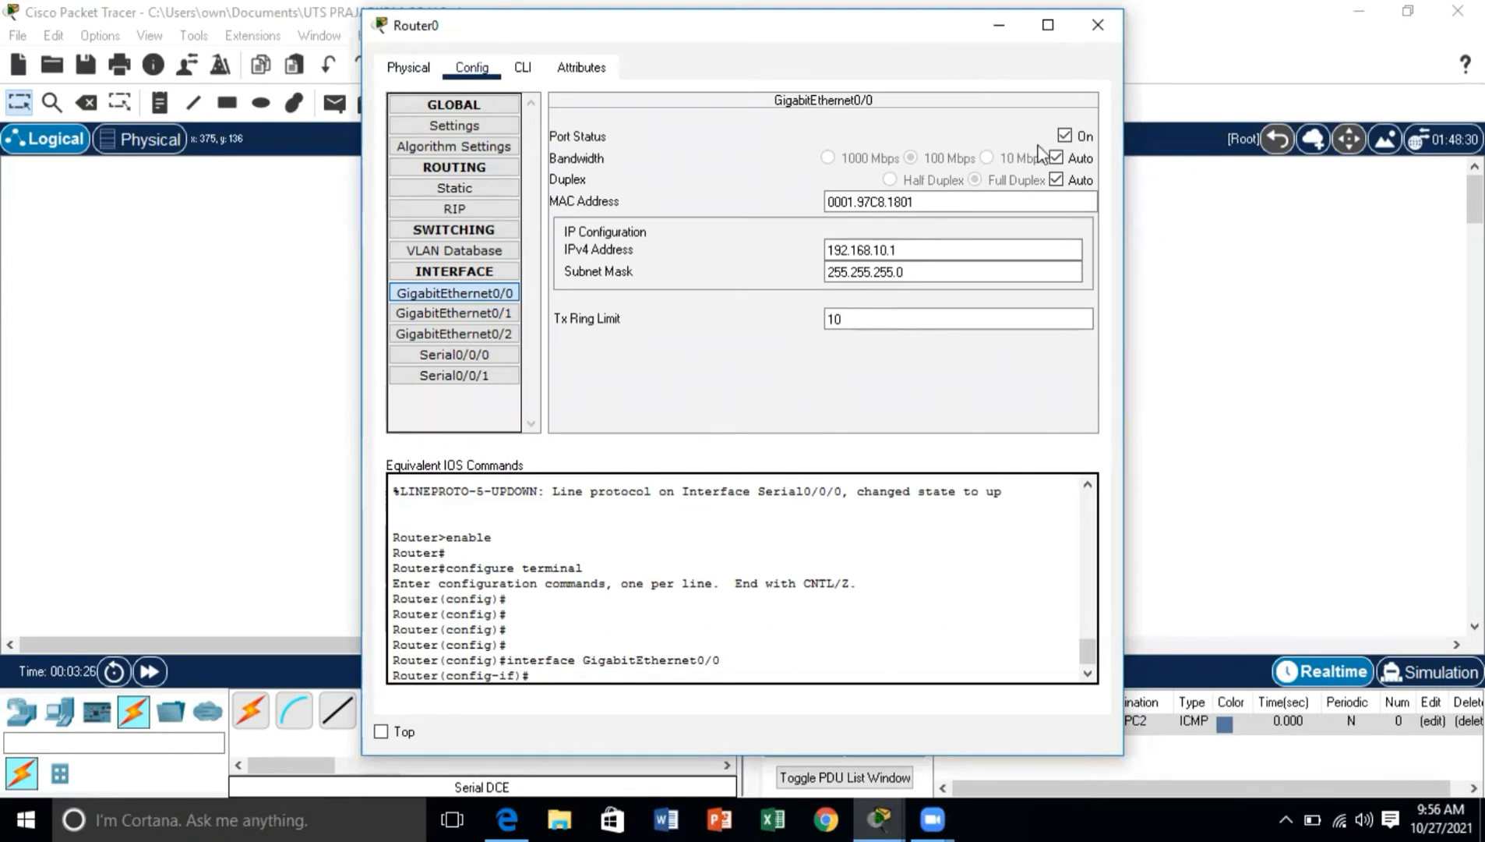
pyautogui.click(1097, 28)
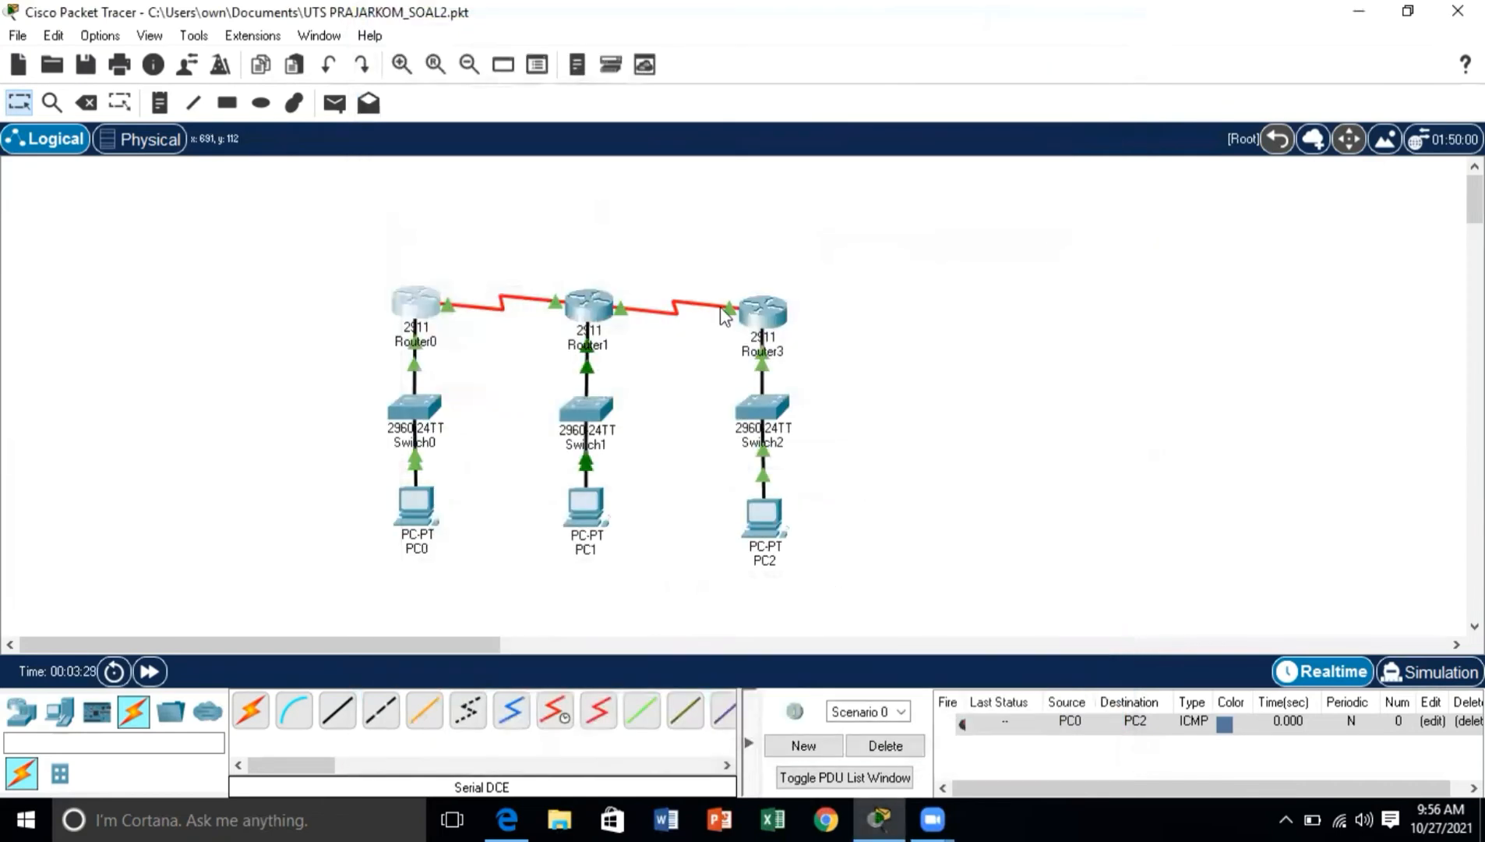
# Step: Inspect the static routes configured on Router1 in the Soal 2 network
pyautogui.click(598, 316)
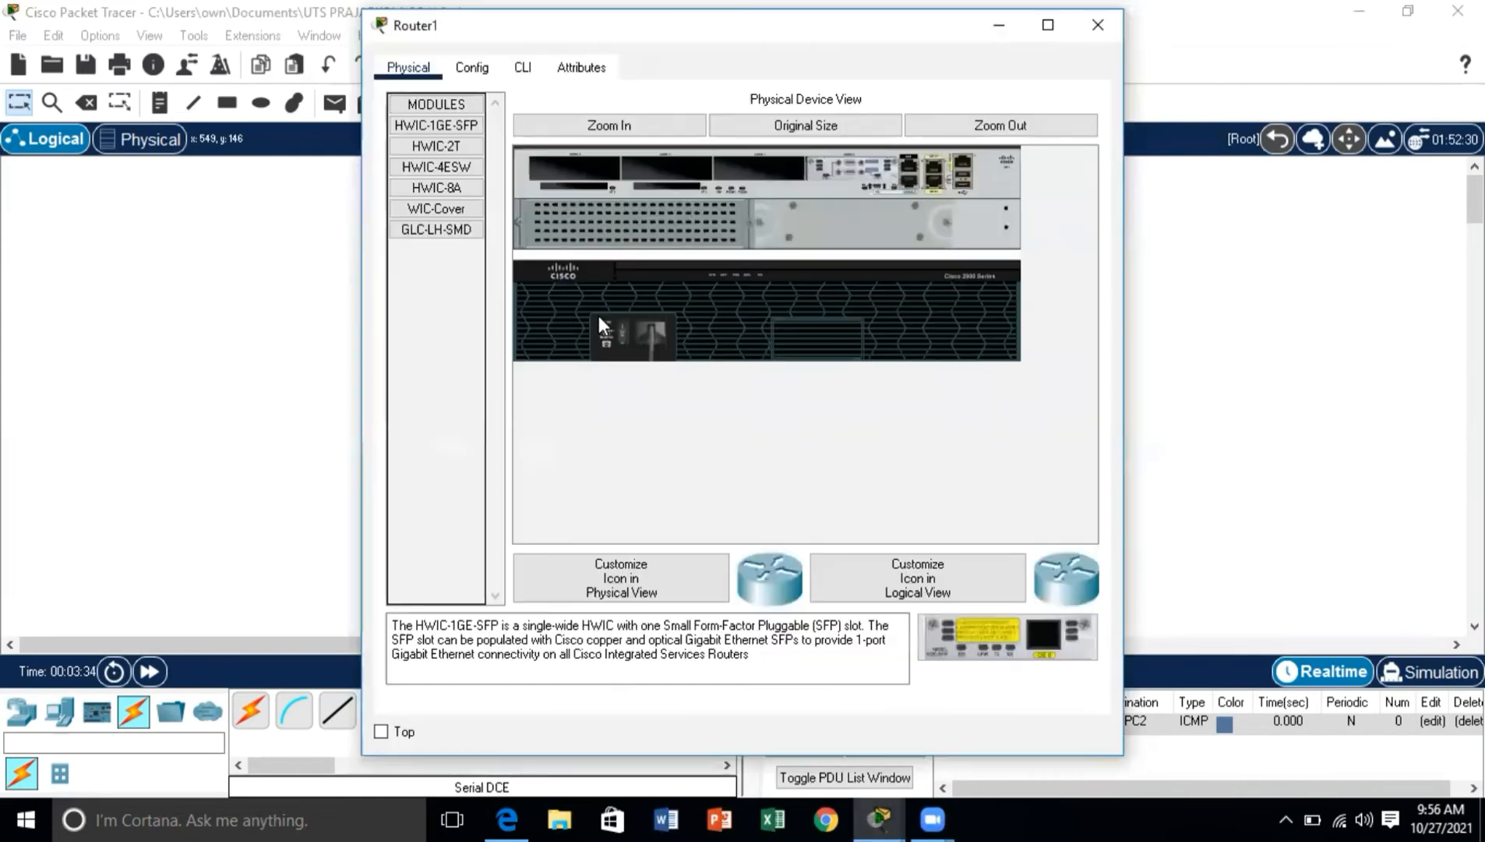
pyautogui.click(471, 68)
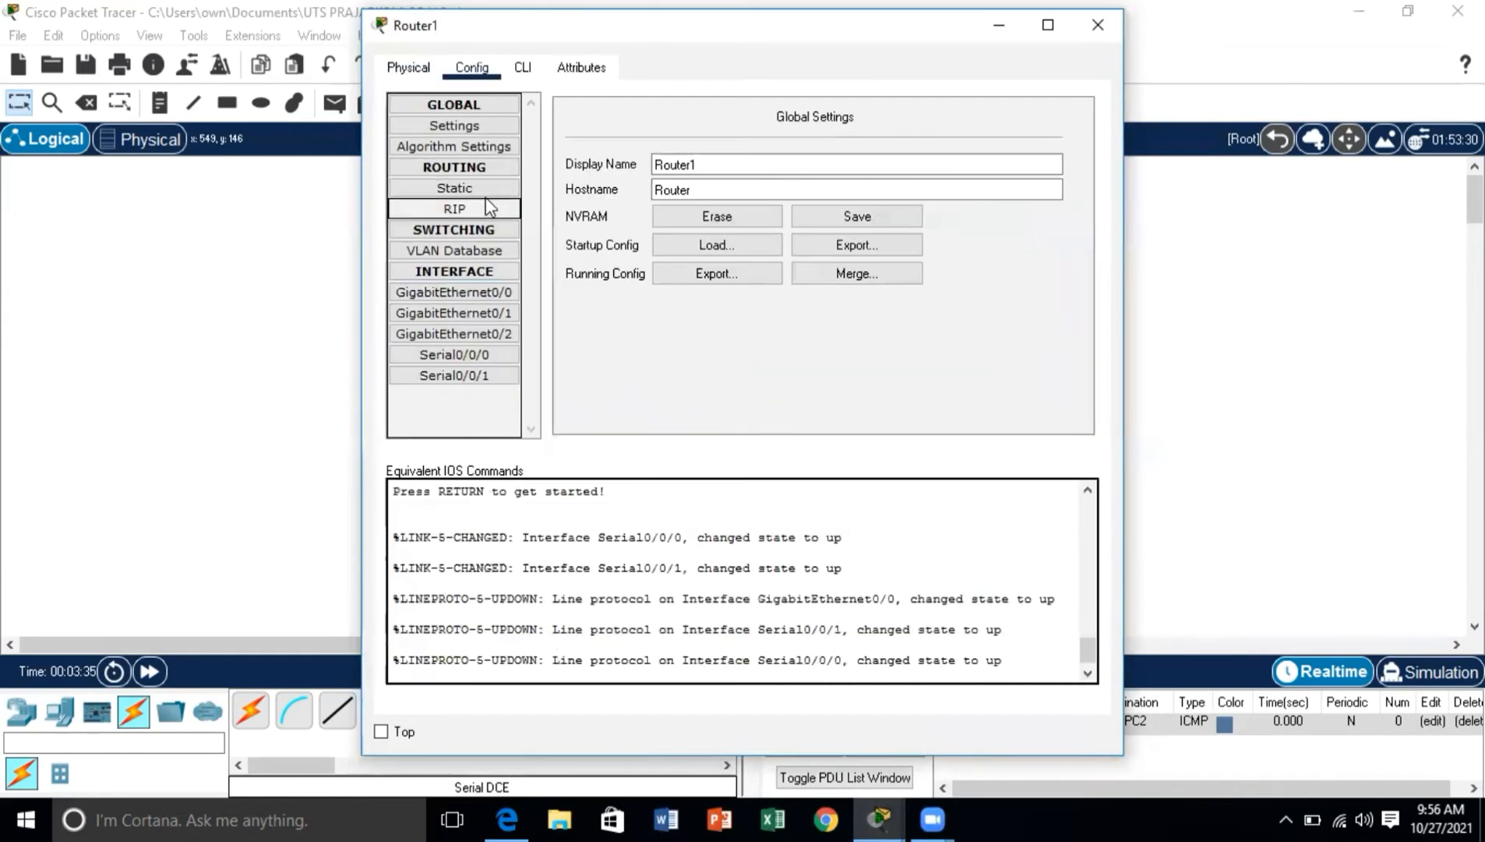
pyautogui.click(480, 194)
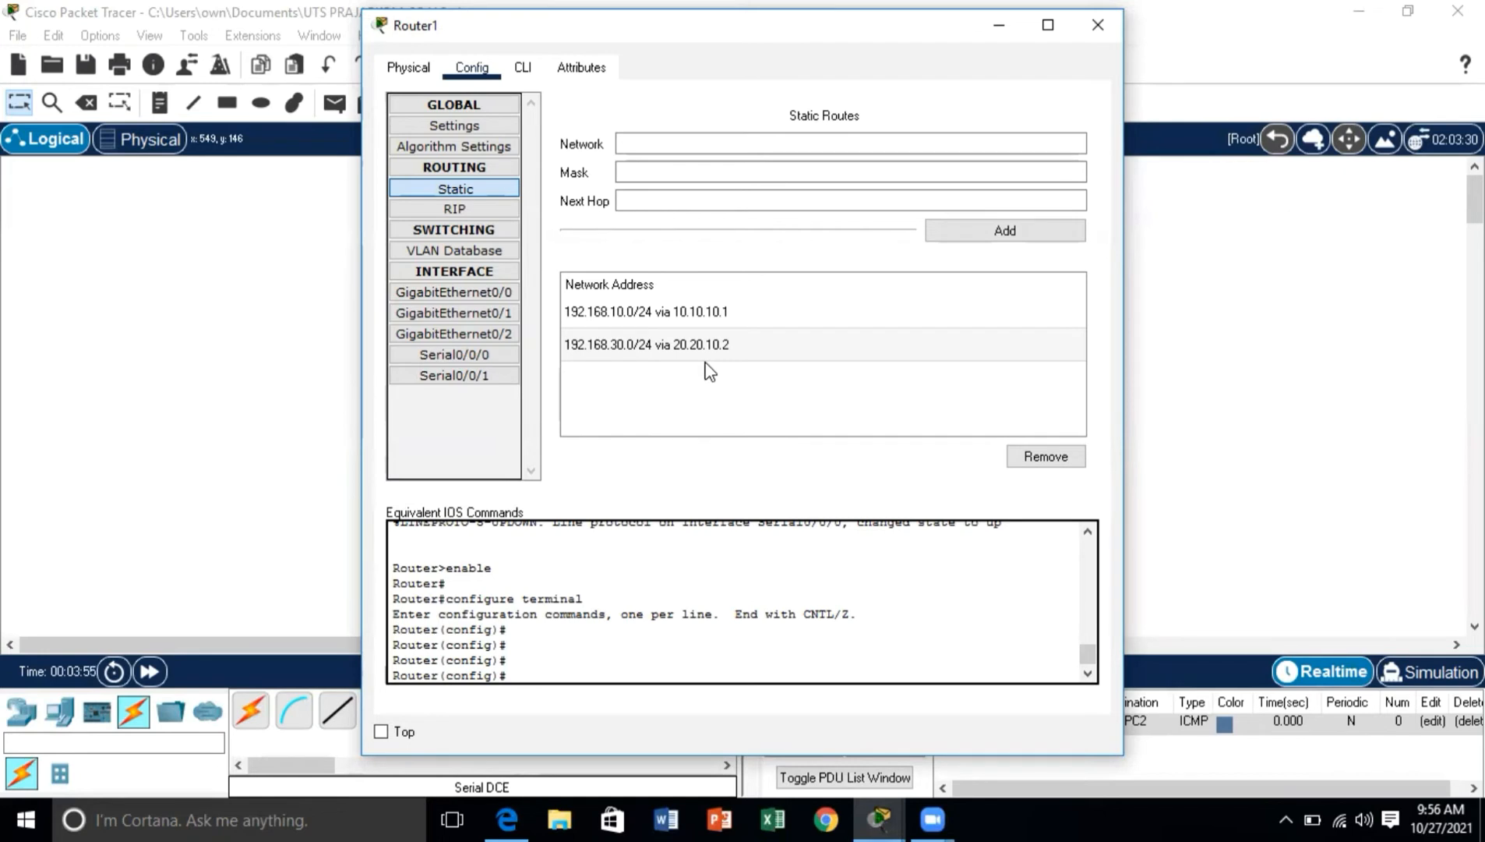
# Step: Check the port status and IPv4 settings of Router1's GigabitEthernet0/0 and GigabitEthernet0/1 interfaces
pyautogui.click(432, 297)
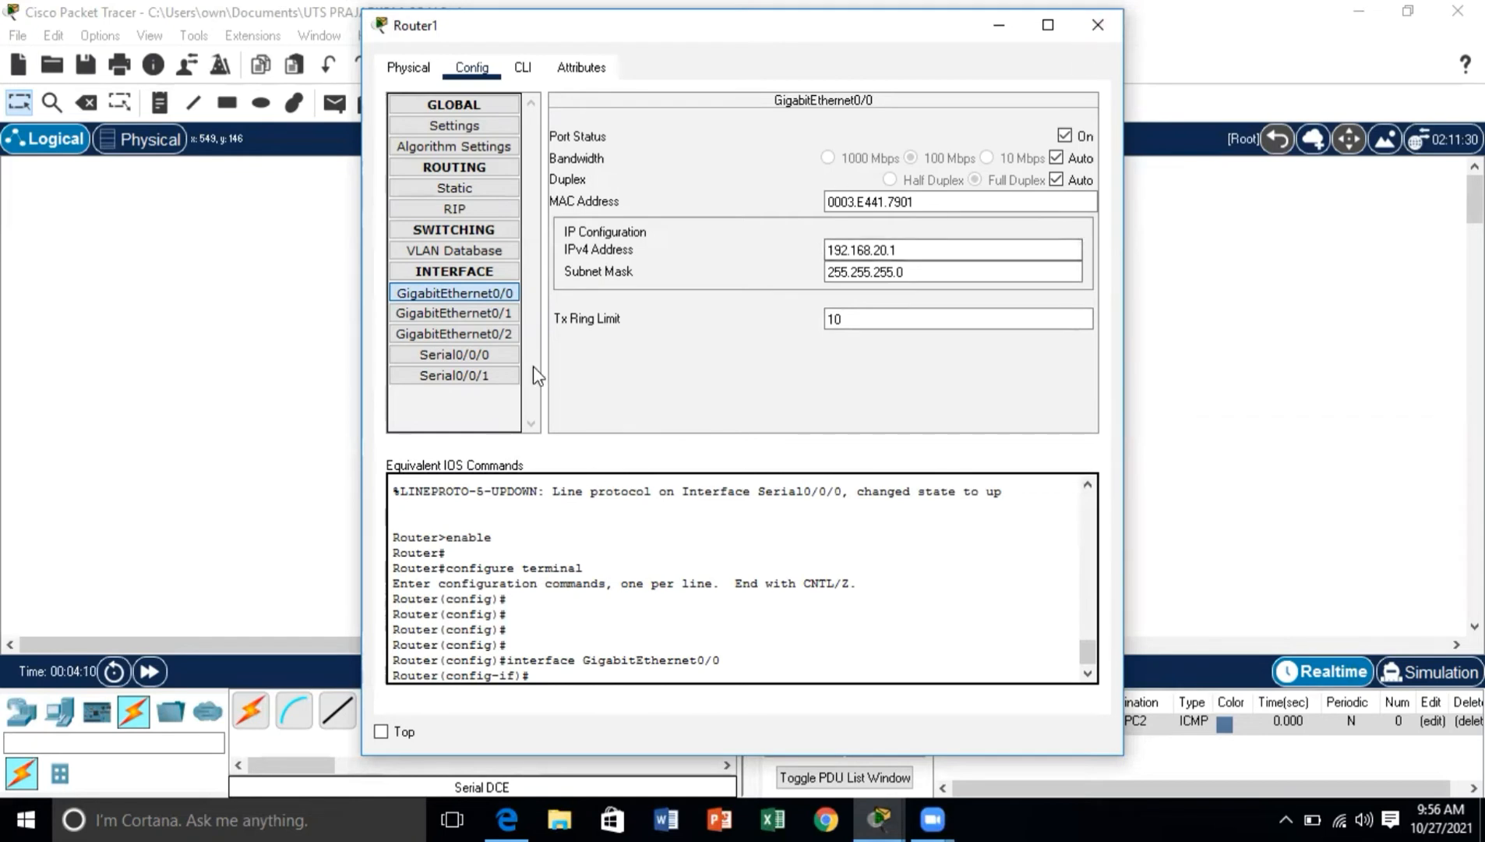
pyautogui.click(490, 313)
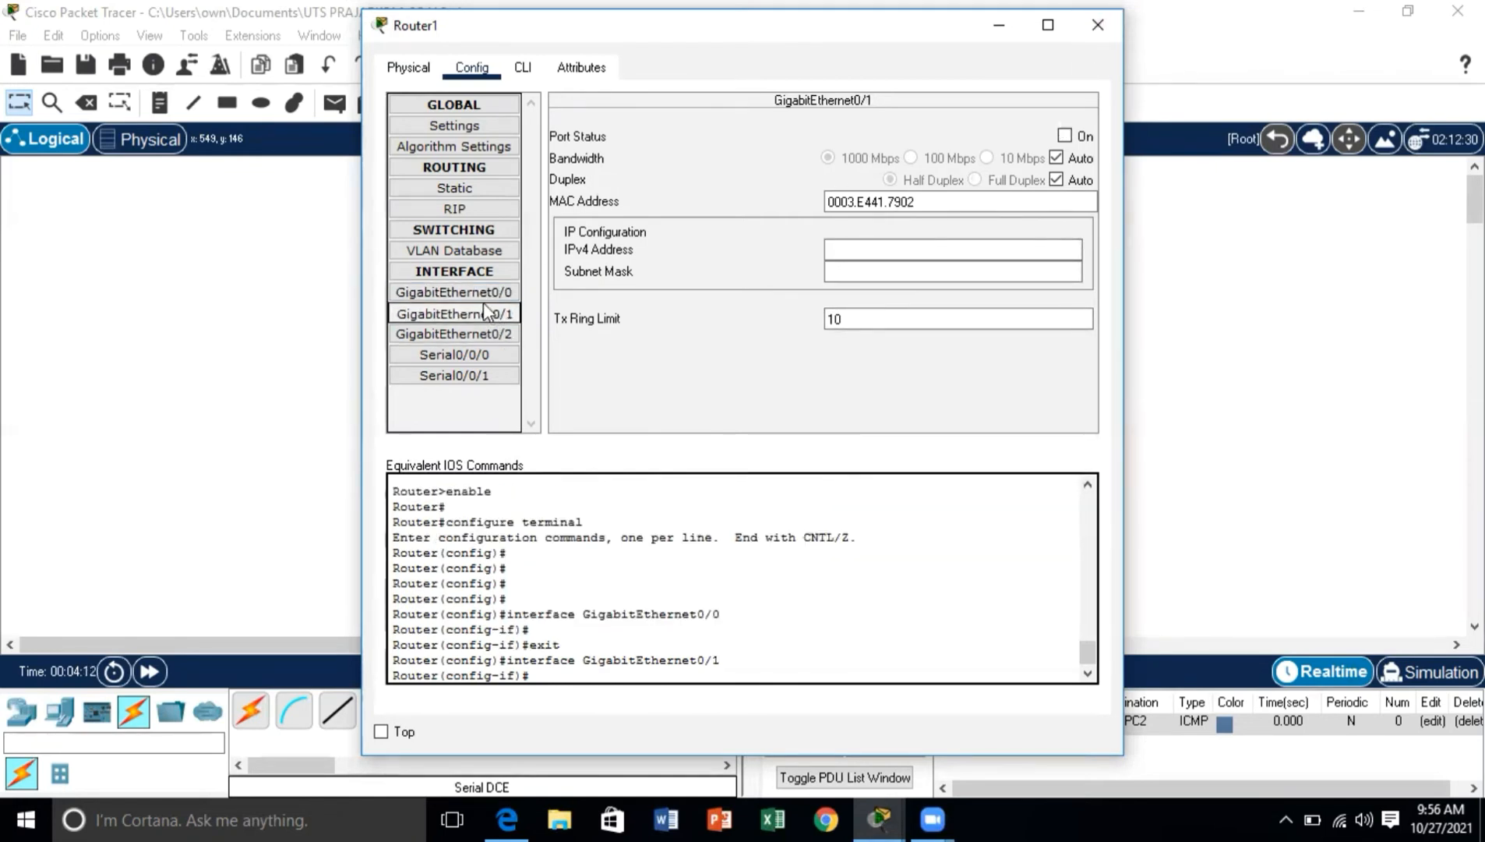
pyautogui.click(482, 296)
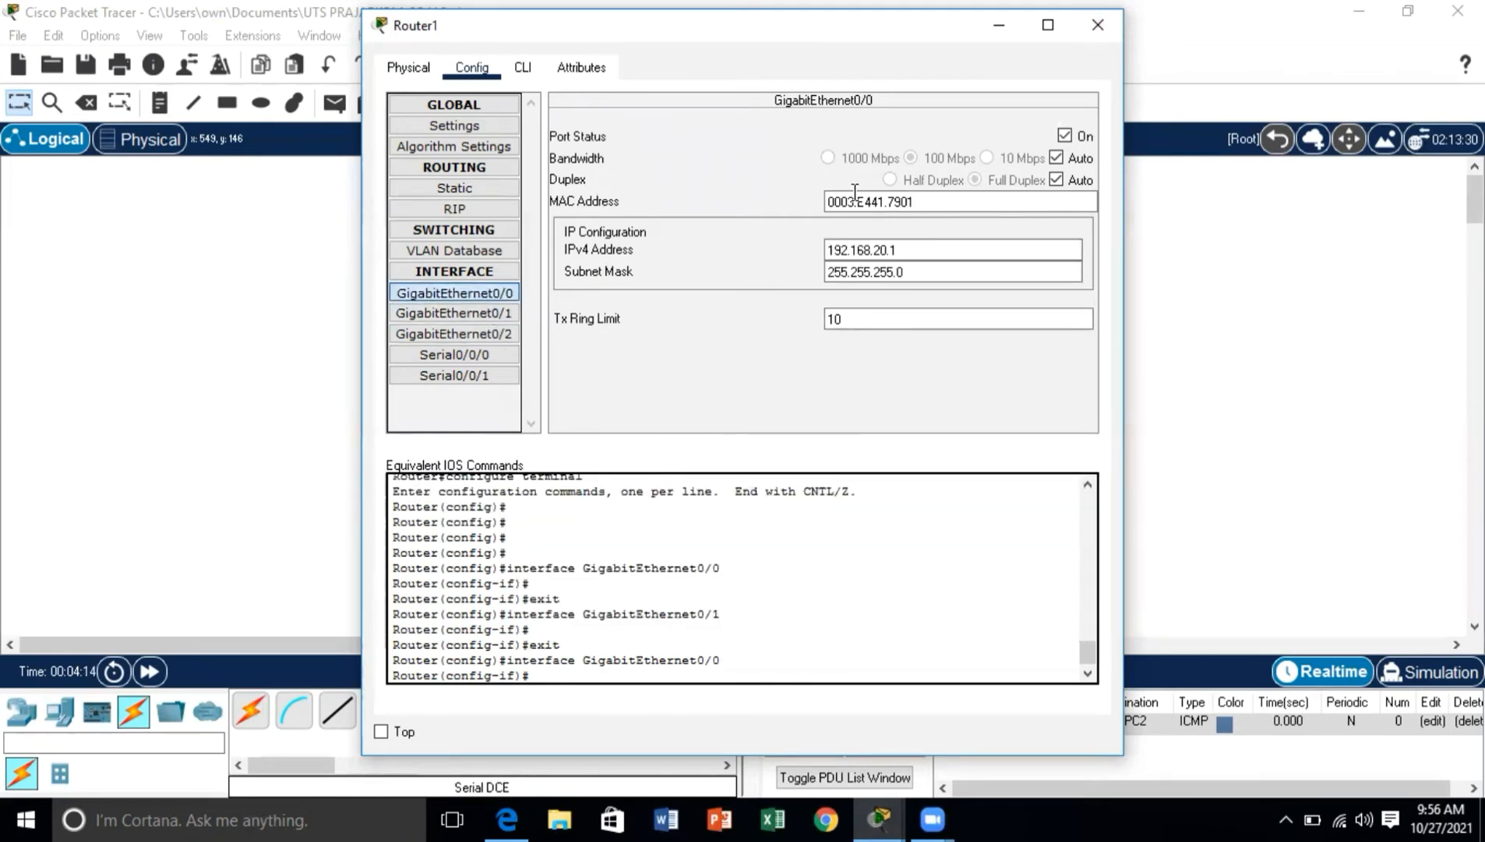
pyautogui.click(1098, 25)
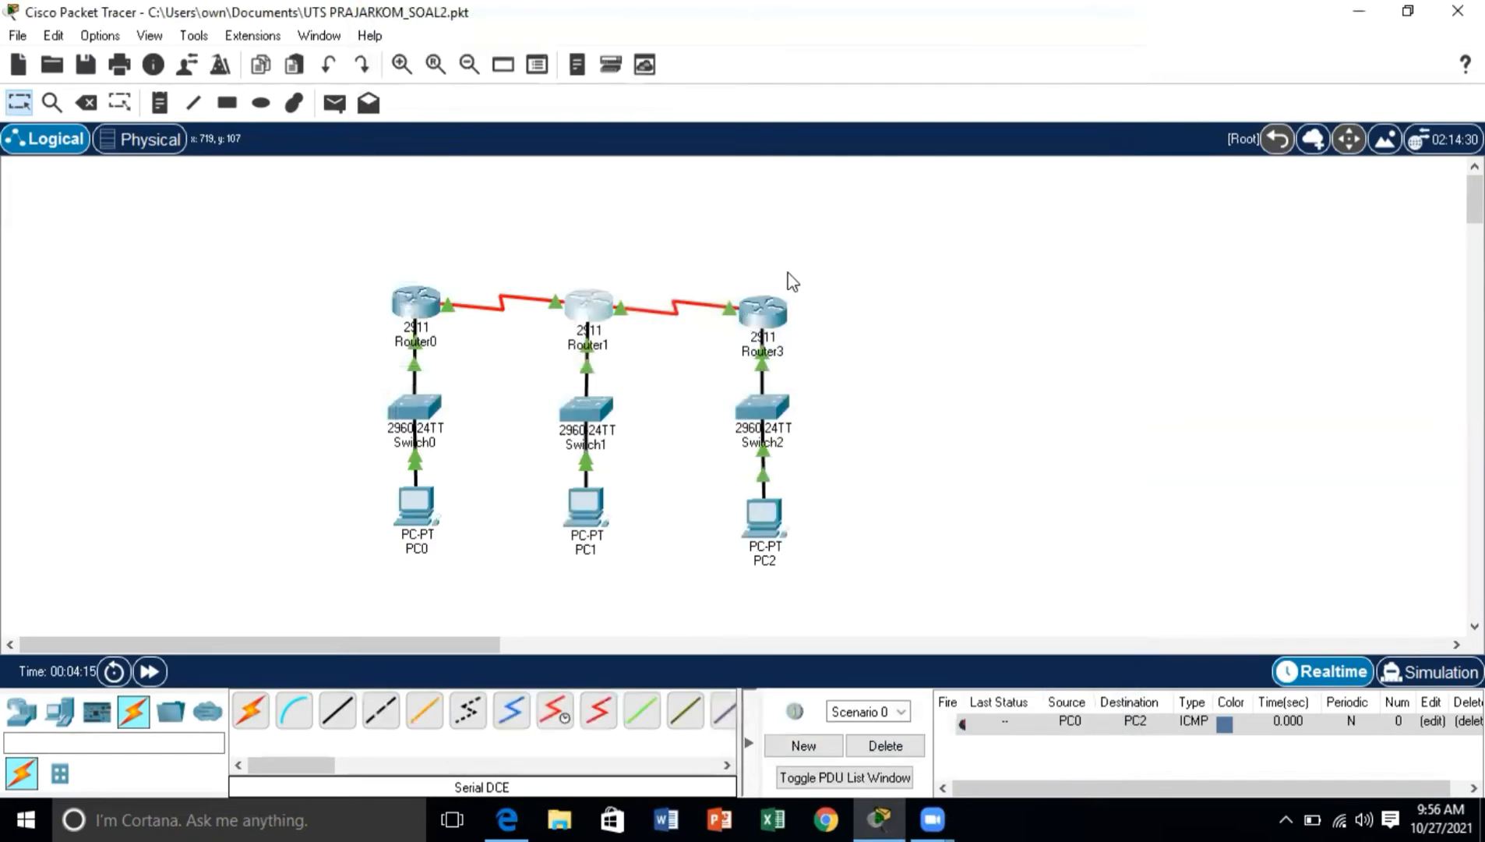
# Step: Review Router3's static routes and the IPv4 address and subnet mask of its GigabitEthernet0/0 interface
pyautogui.click(768, 337)
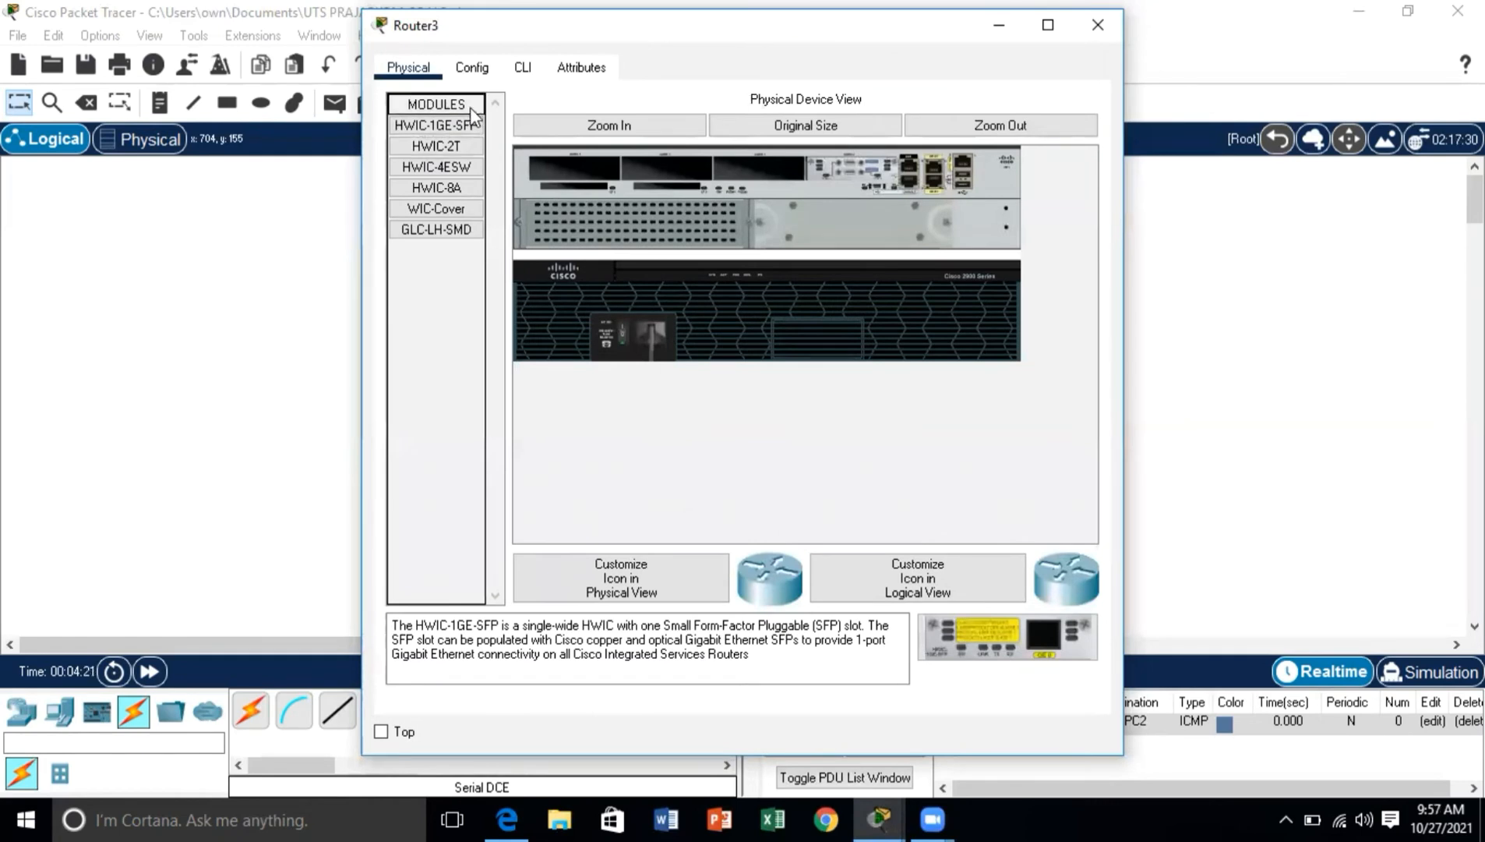
pyautogui.click(472, 67)
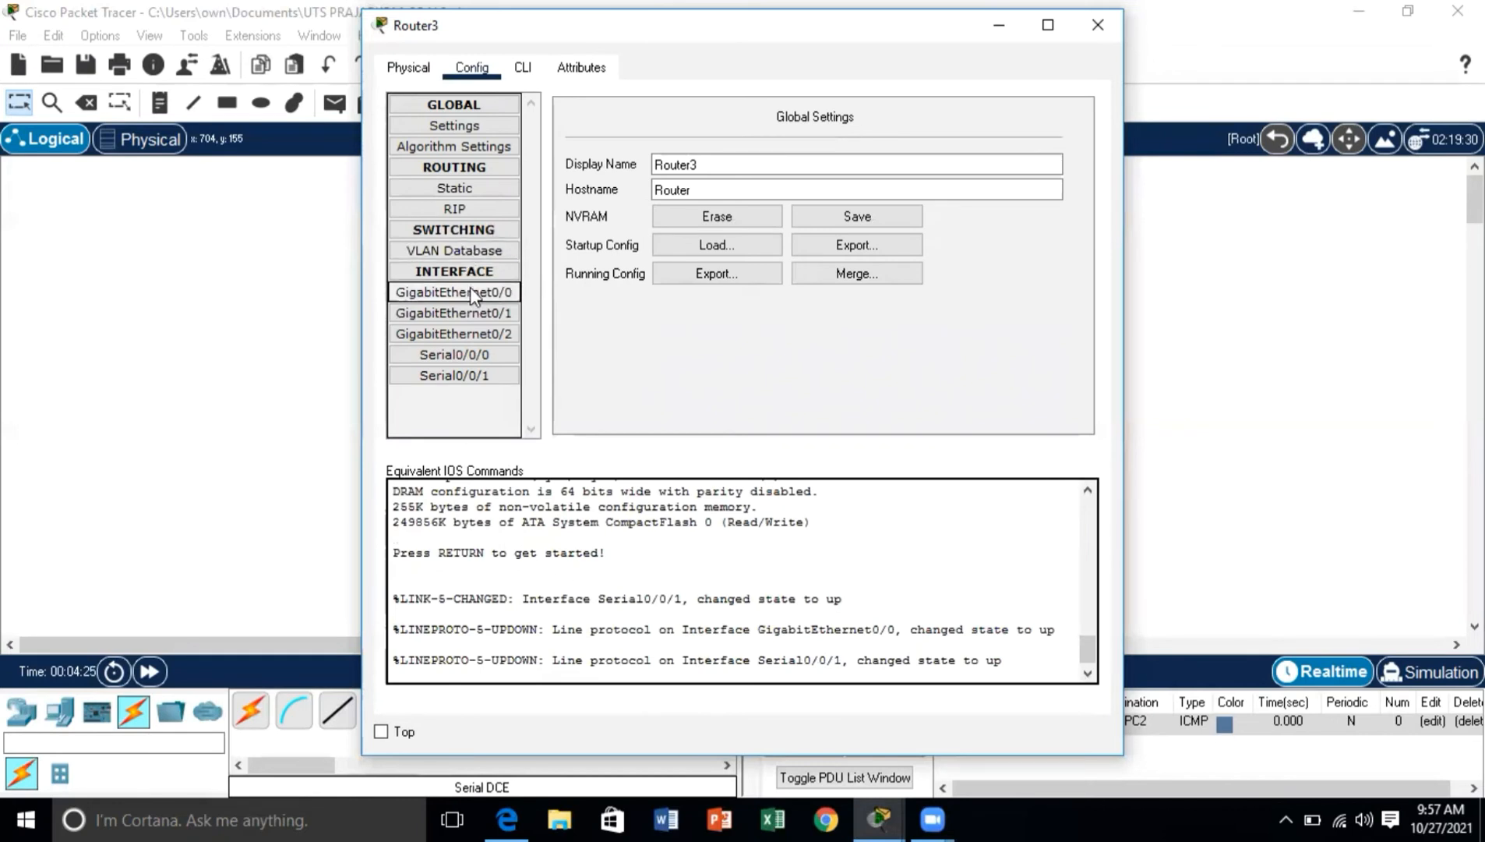
pyautogui.click(466, 190)
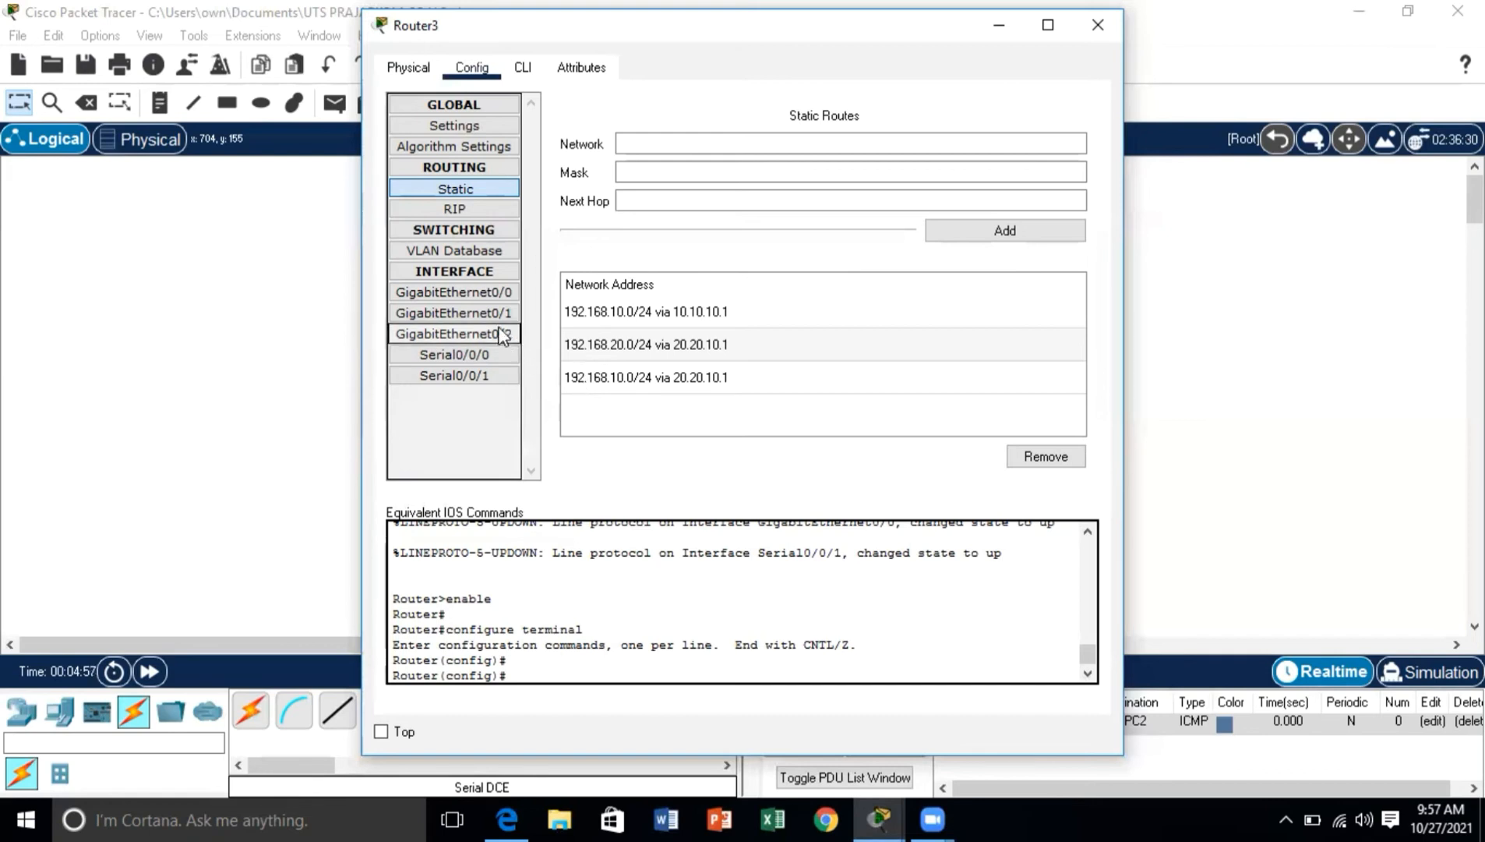
pyautogui.click(482, 292)
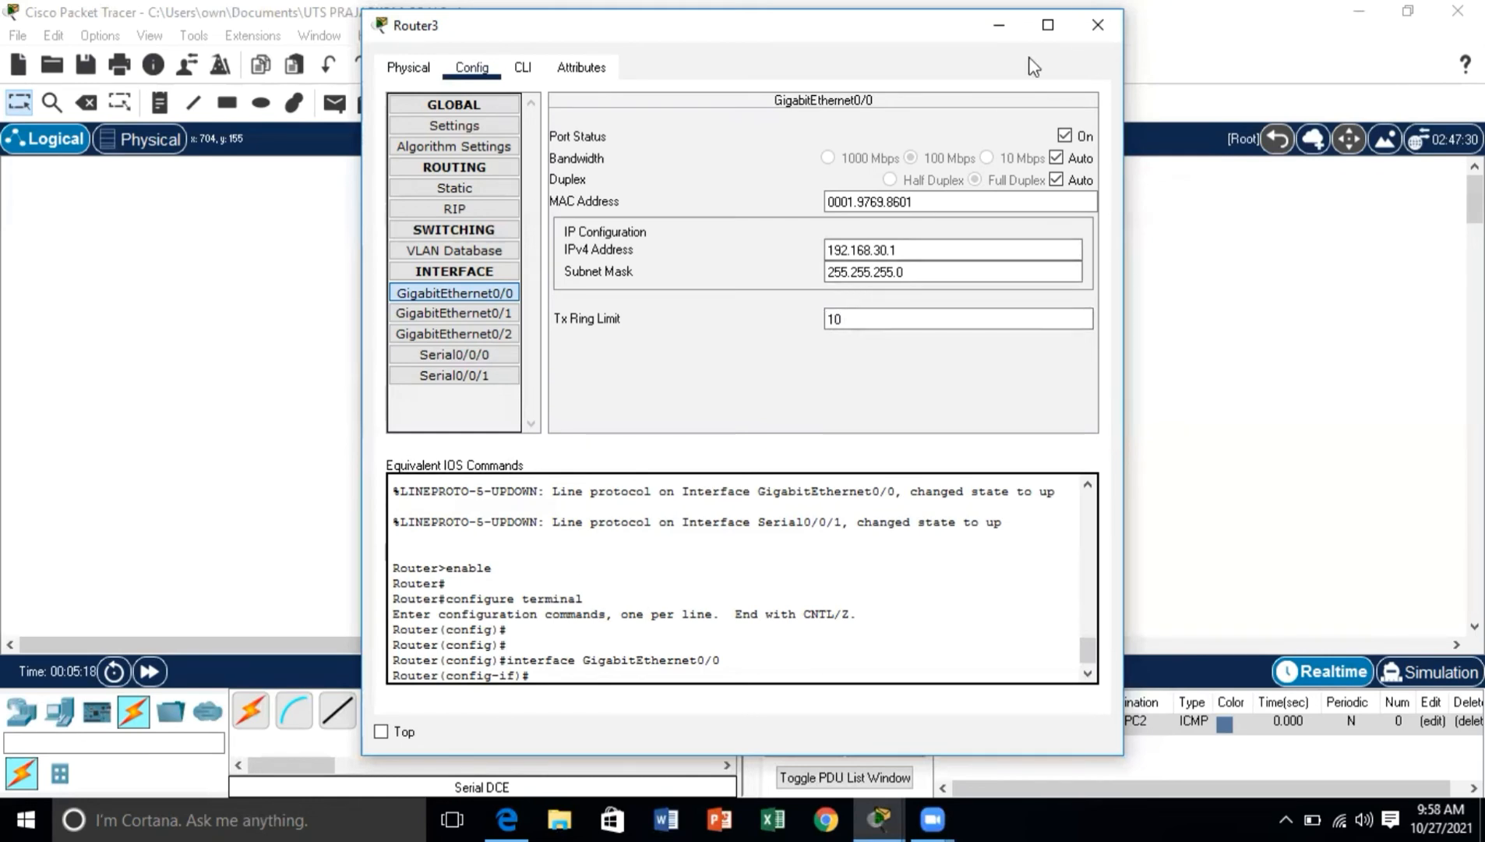
pyautogui.click(1098, 25)
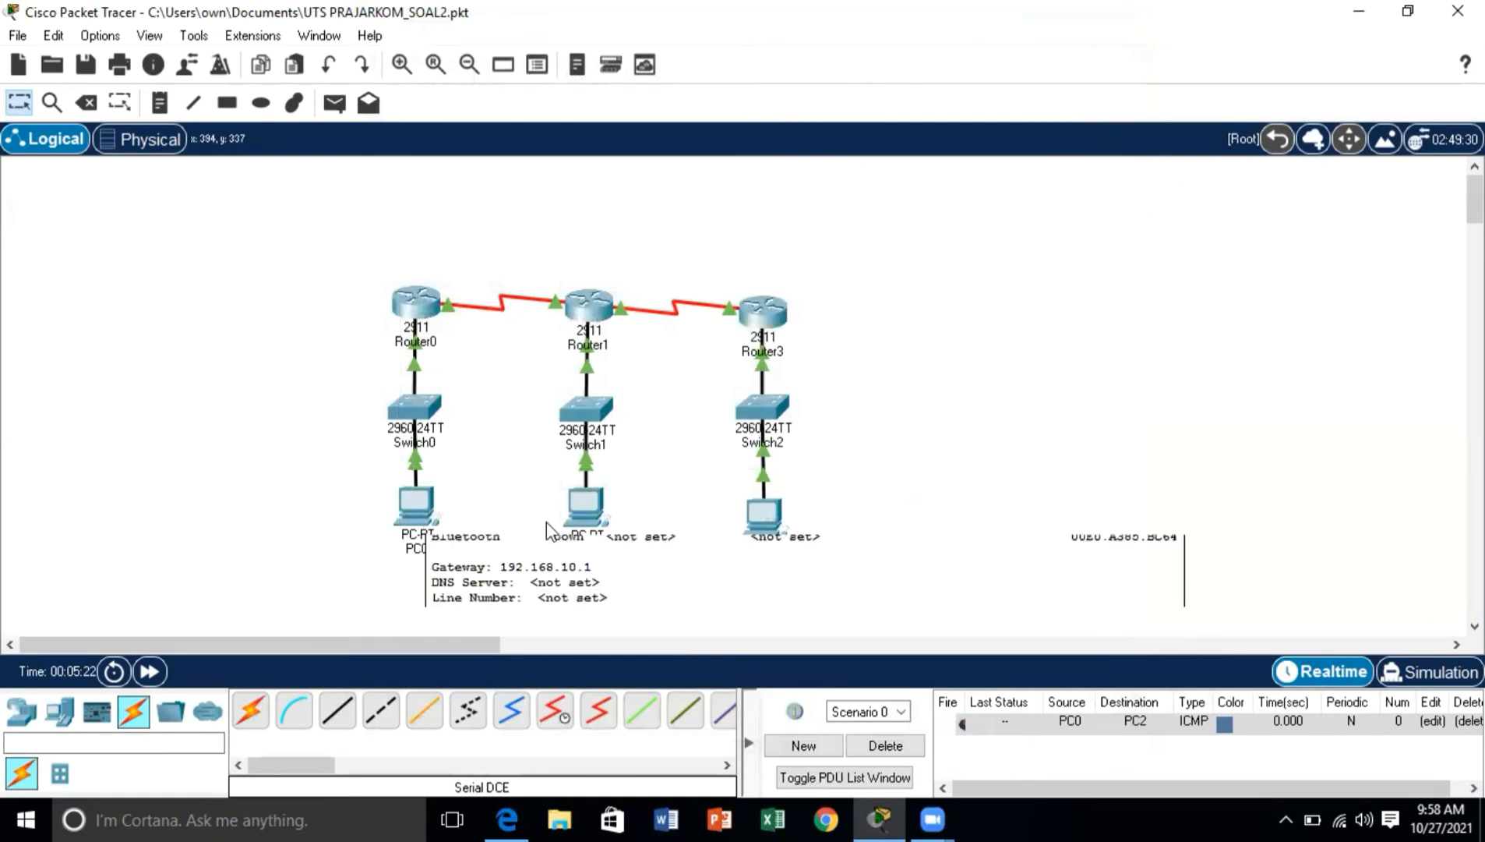
# Step: Test connectivity from PC0 to PC1 by running ping 192.168.20.23 in PC0's Command Prompt
pyautogui.click(421, 511)
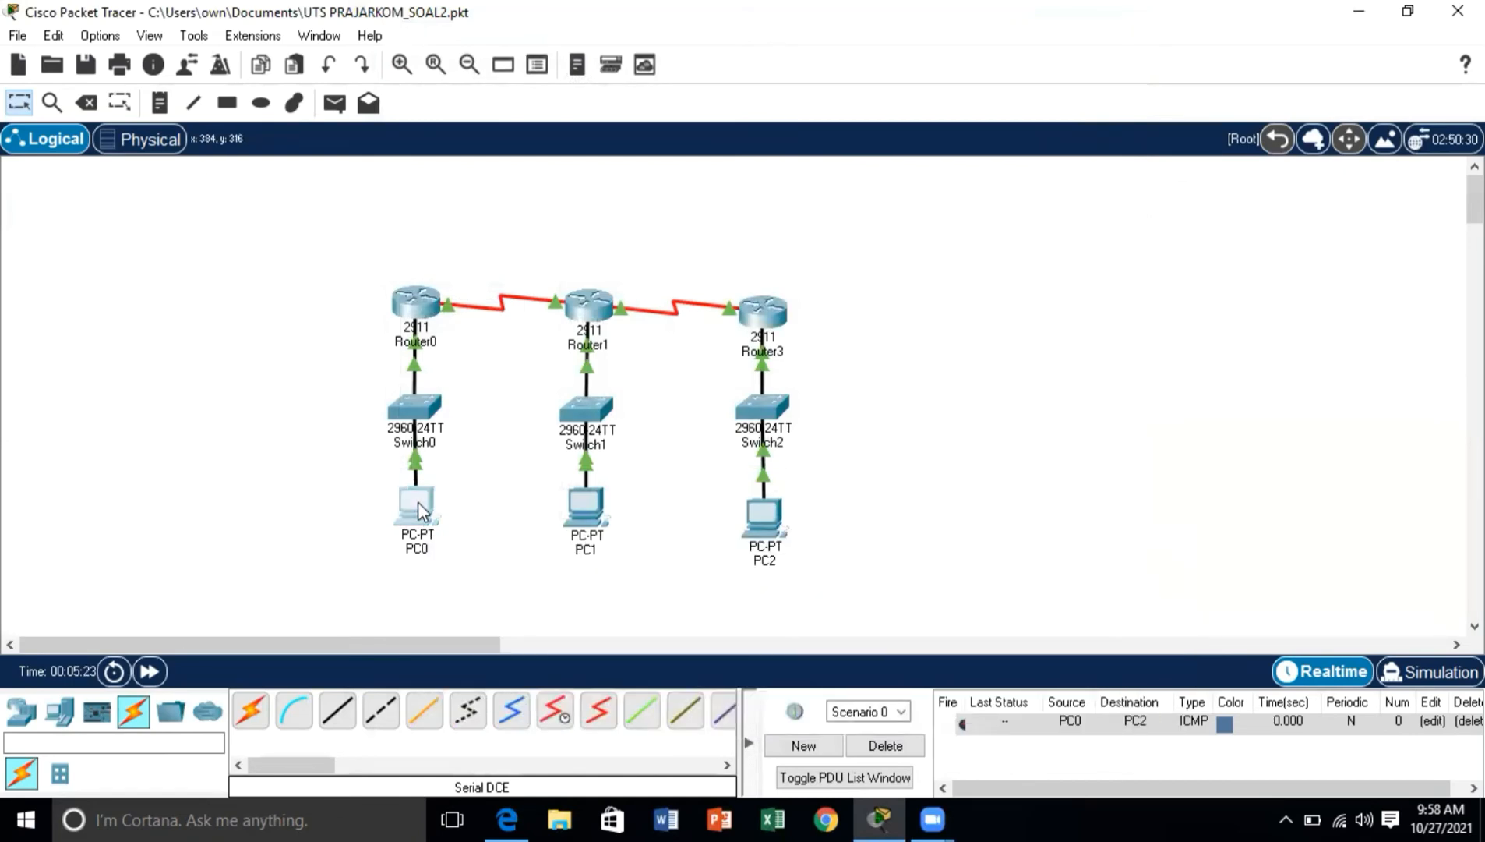
pyautogui.click(833, 151)
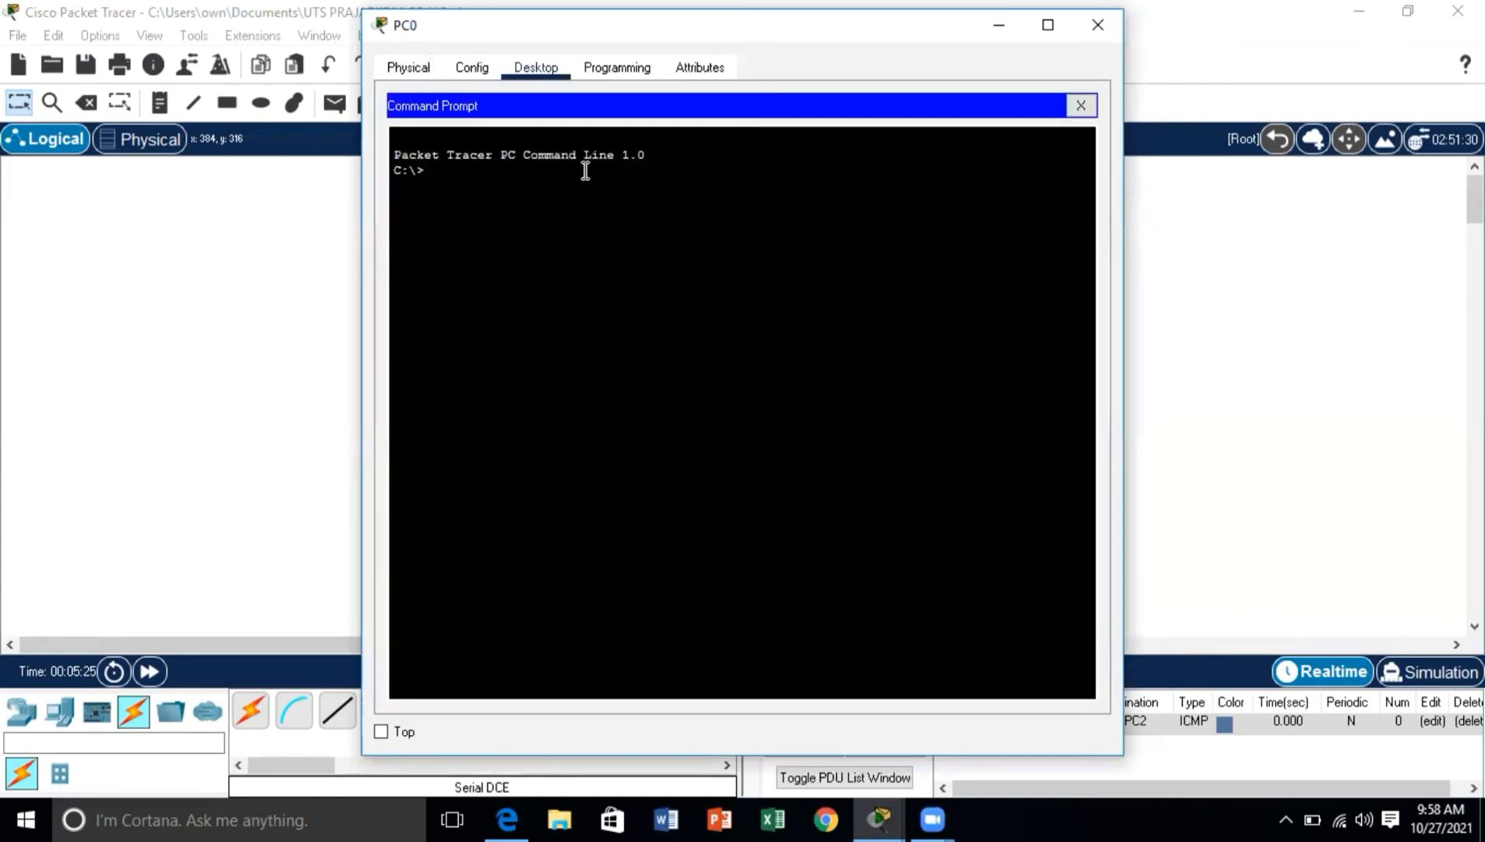
pyautogui.write('ping 192.168.')
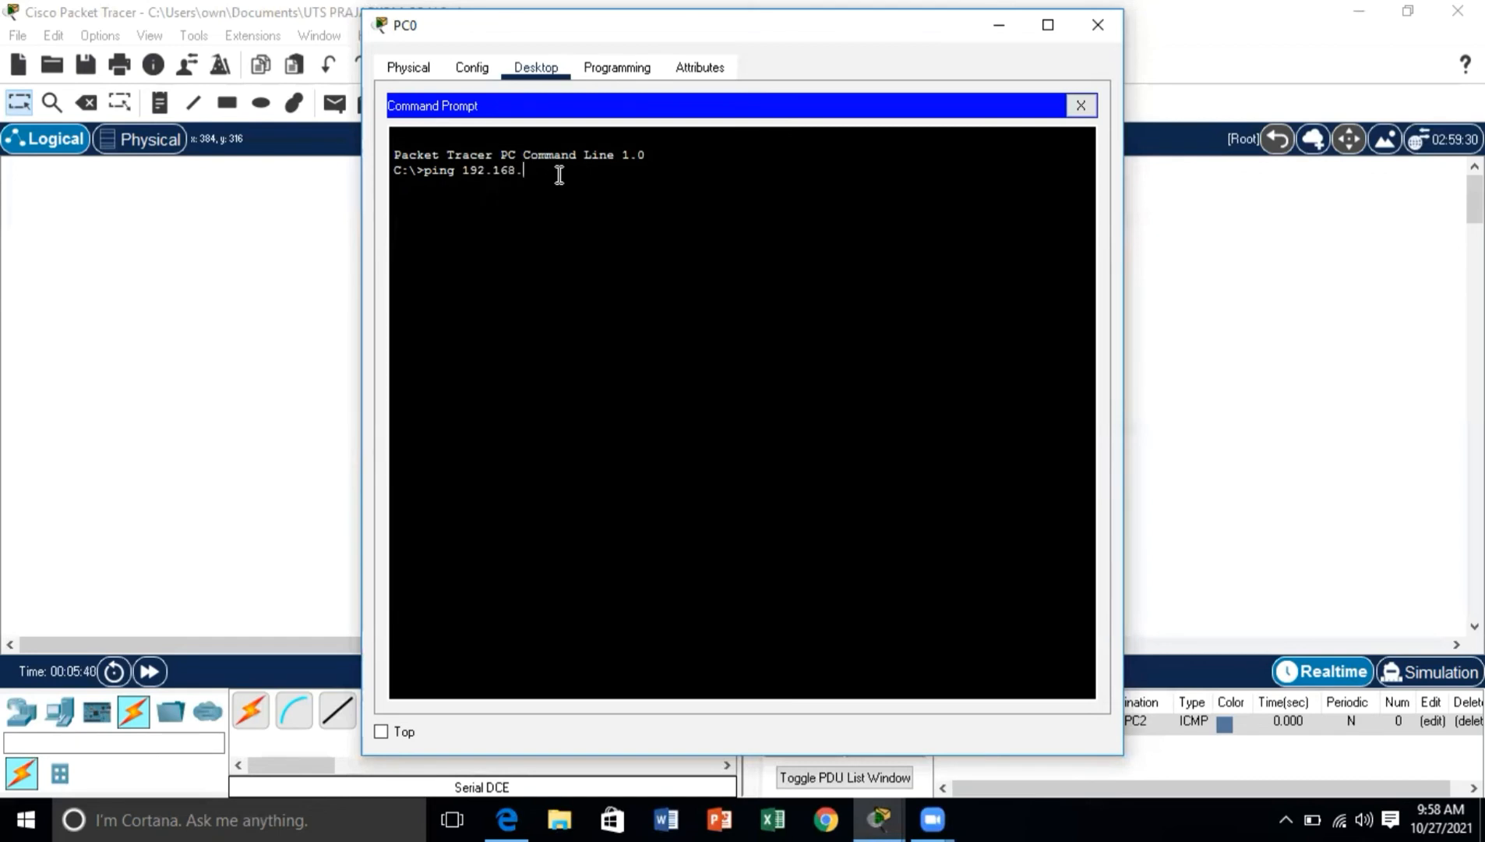
pyautogui.write('20.')
pyautogui.write('25')
pyautogui.press('Return')
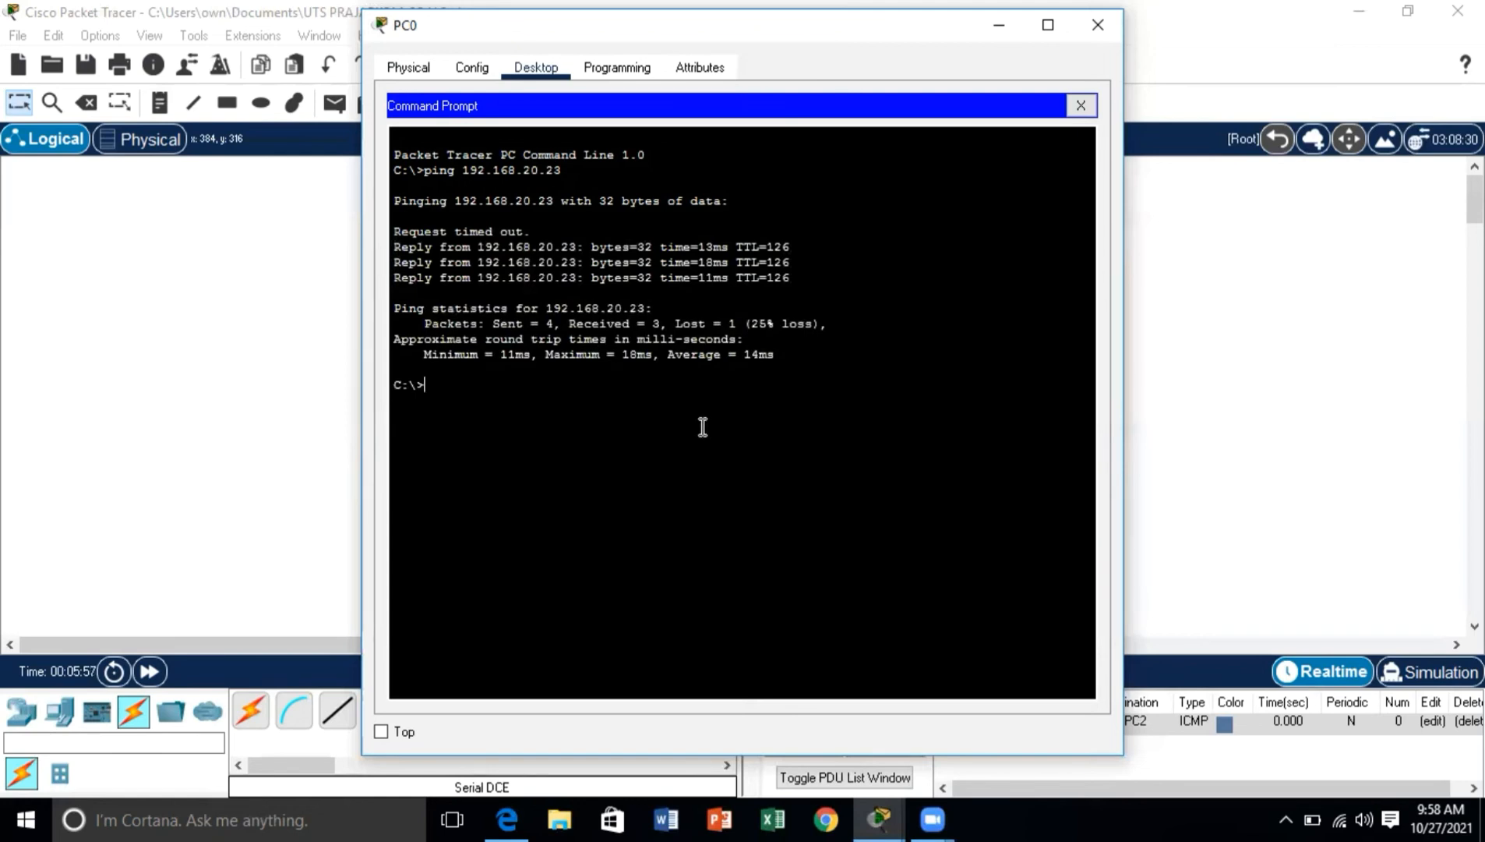
# Step: Test connectivity from PC0 to PC2 by running ping 192.168.30.23, then close PC0's window
pyautogui.write('ping 192.168.30.23')
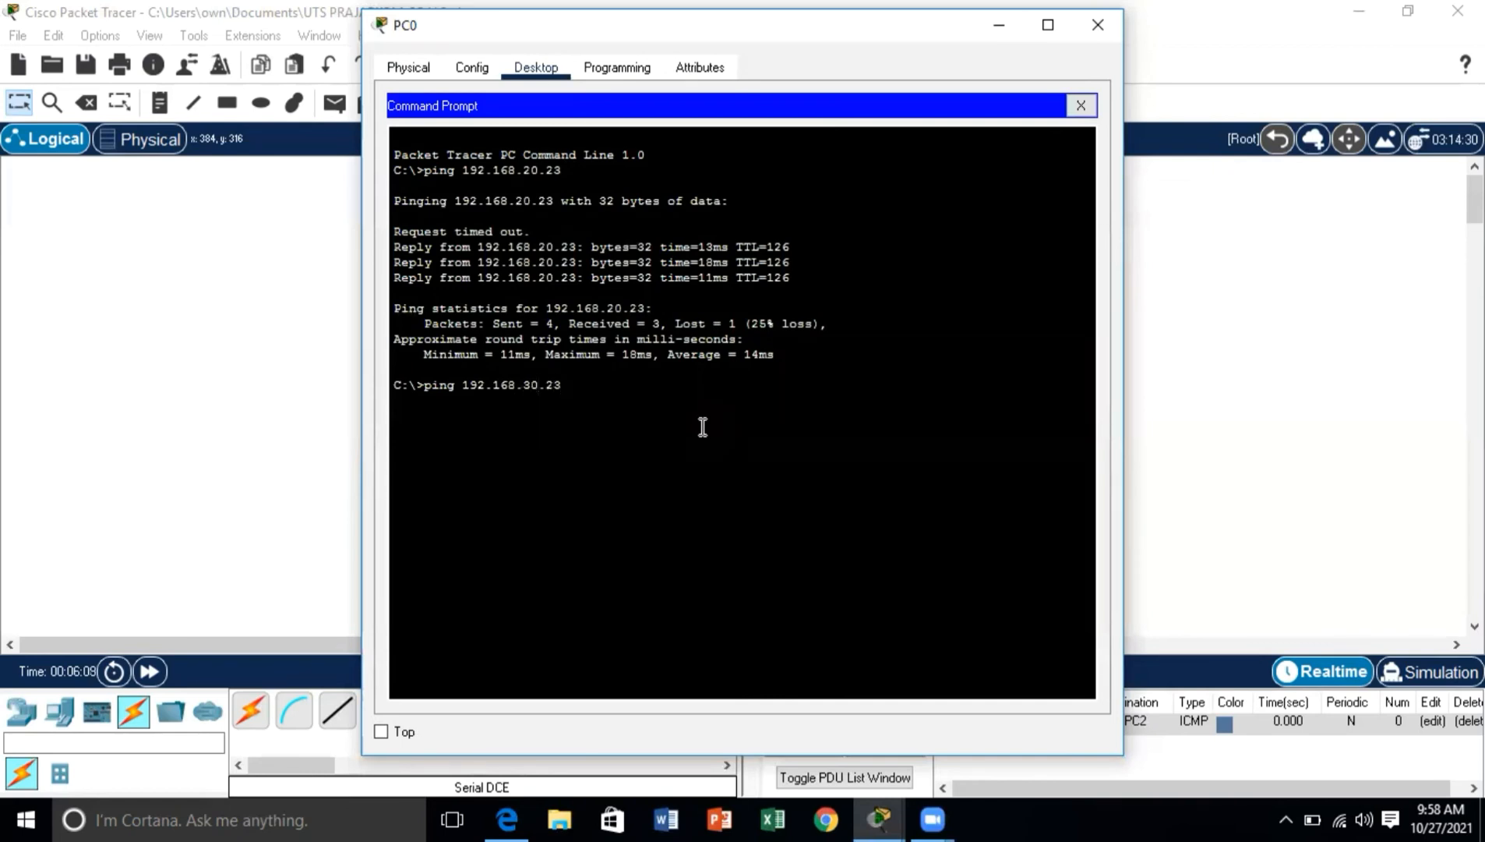
pyautogui.press('Return')
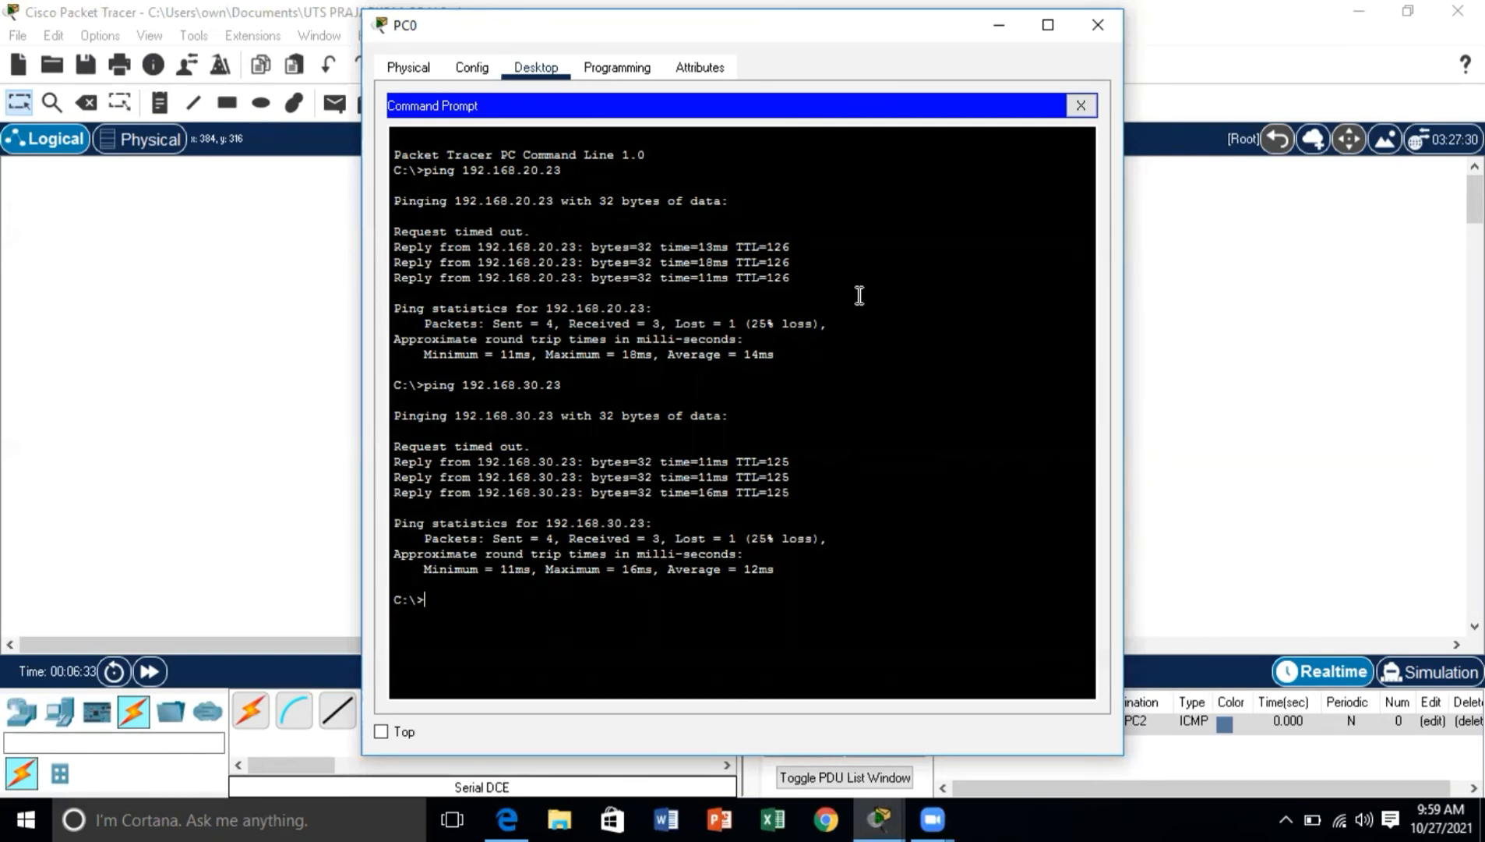
pyautogui.click(1072, 43)
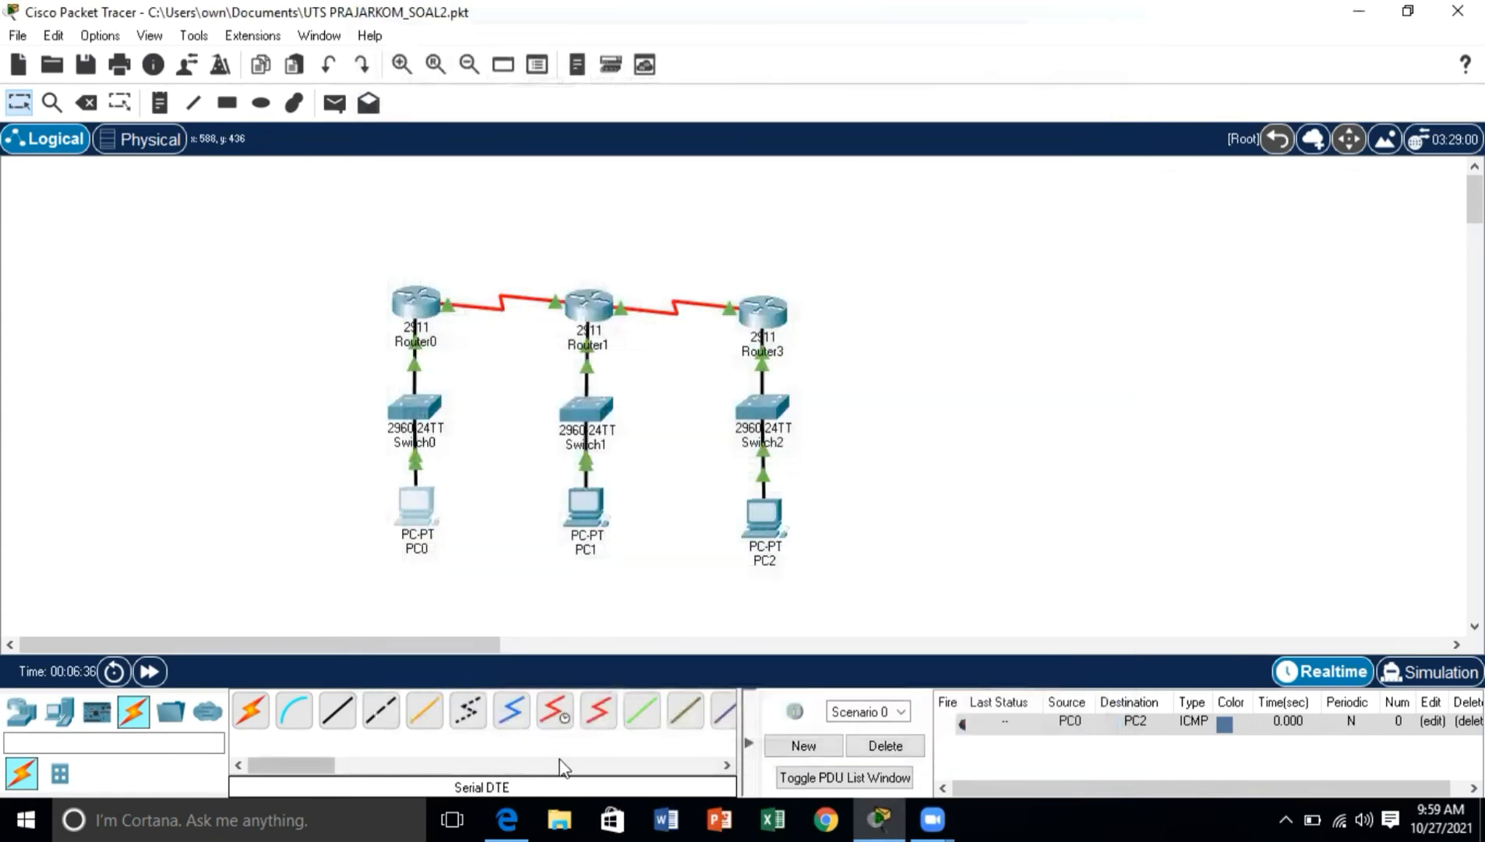
# Step: Test connectivity from PC1 to PC0 by running ping 192.168.10.23 in PC1's Command Prompt
pyautogui.click(584, 513)
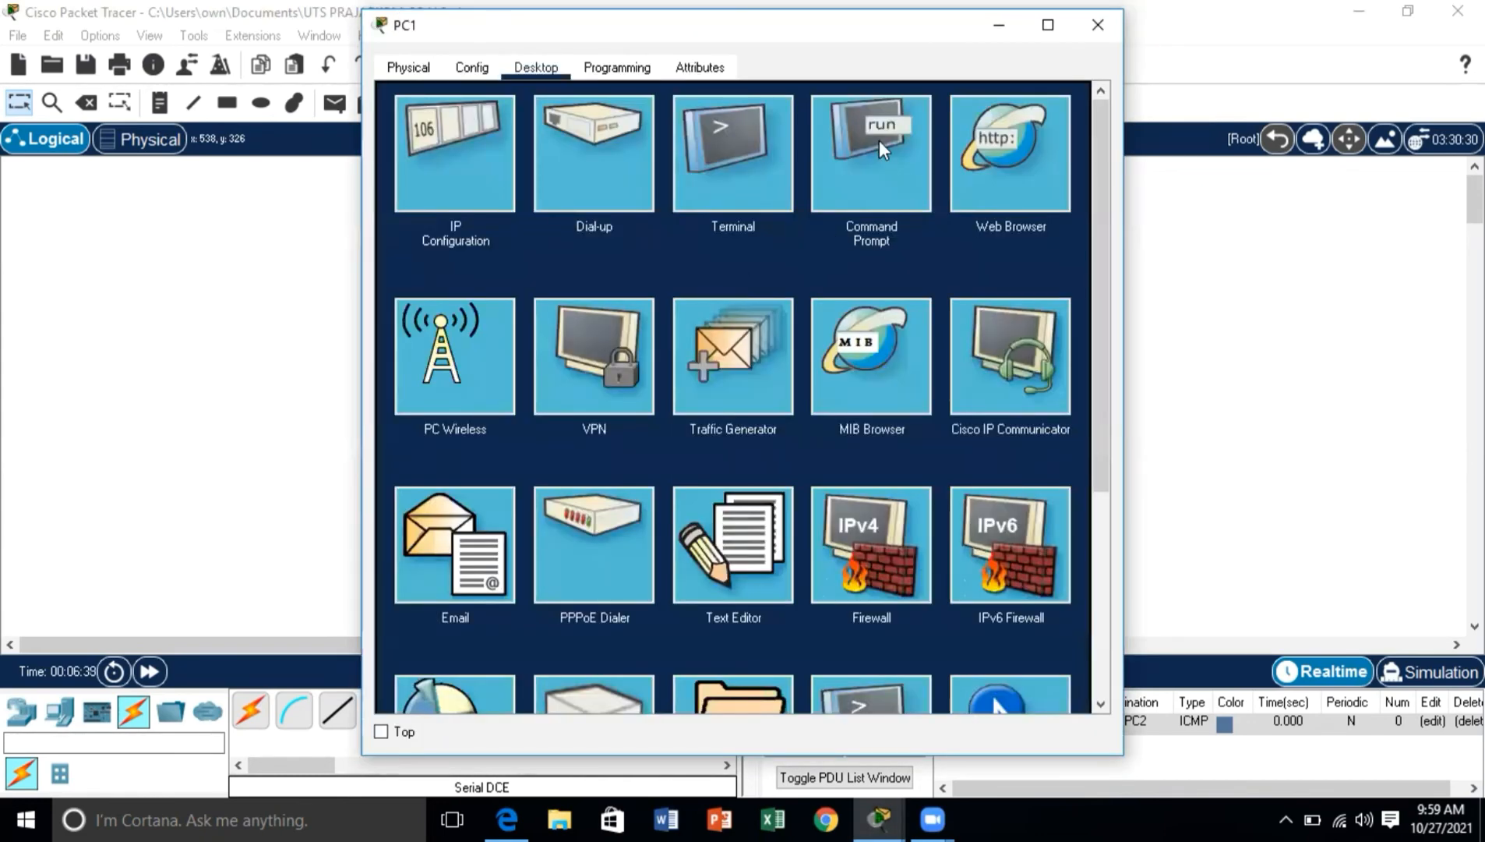
pyautogui.click(879, 140)
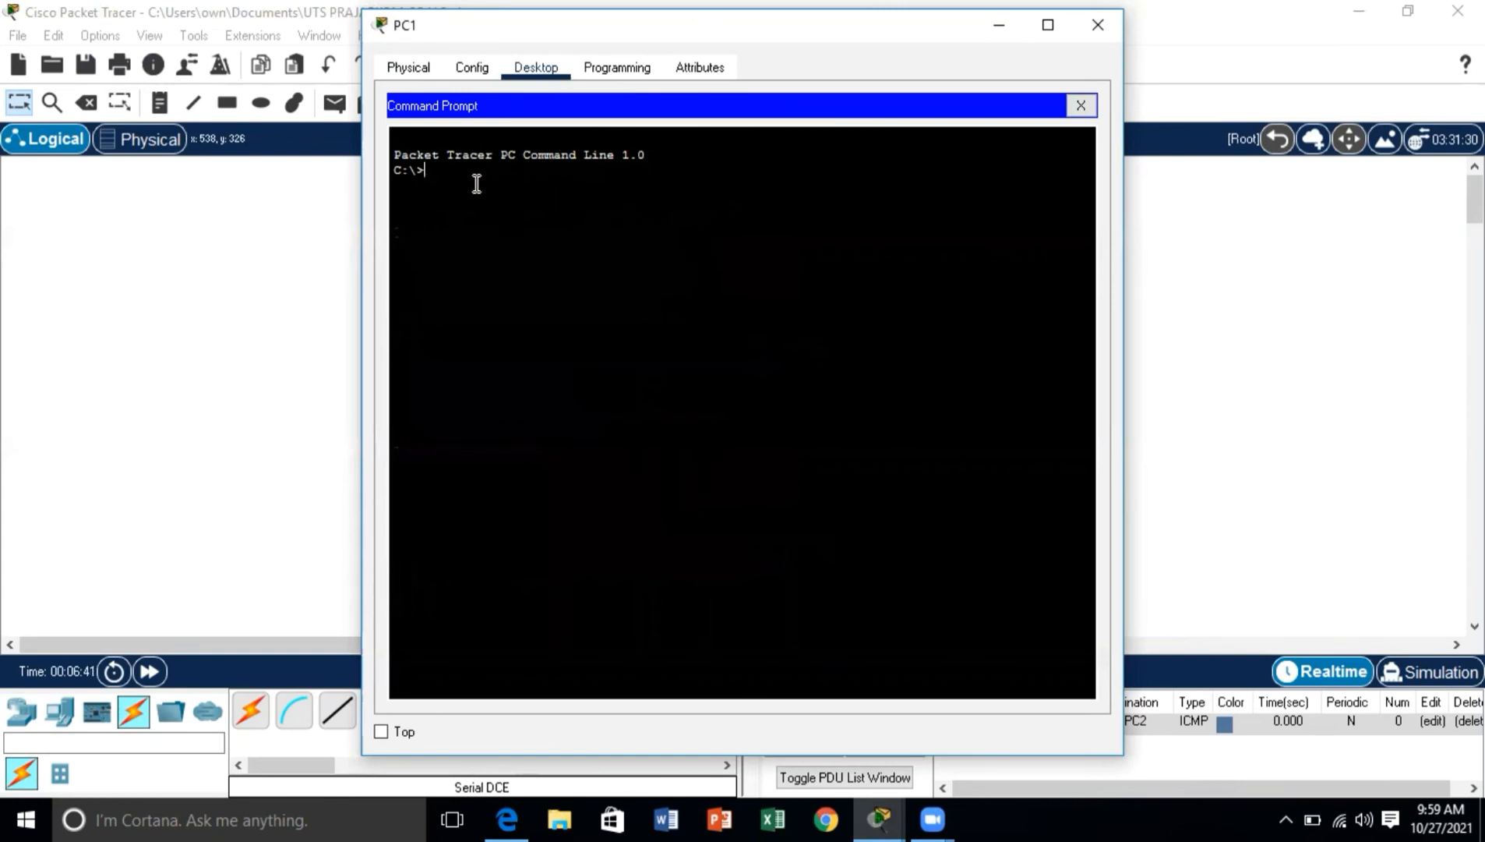
pyautogui.write('ping 192.168.10.23')
pyautogui.press('Return')
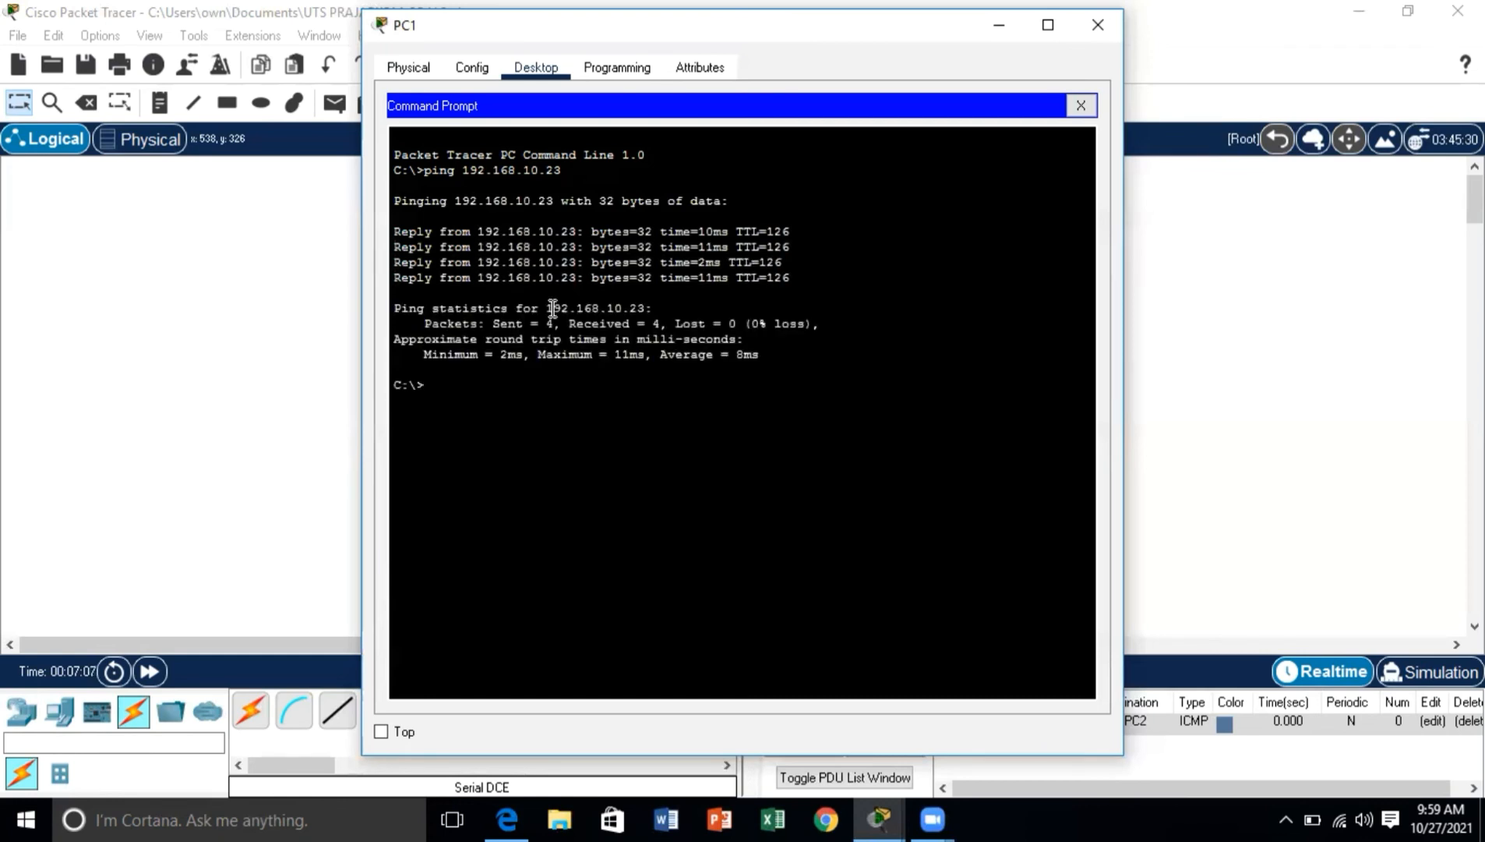
# Step: Test connectivity from PC1 to PC2 by running ping 192.168.30.23, and close PC1's window
pyautogui.write('ping 192')
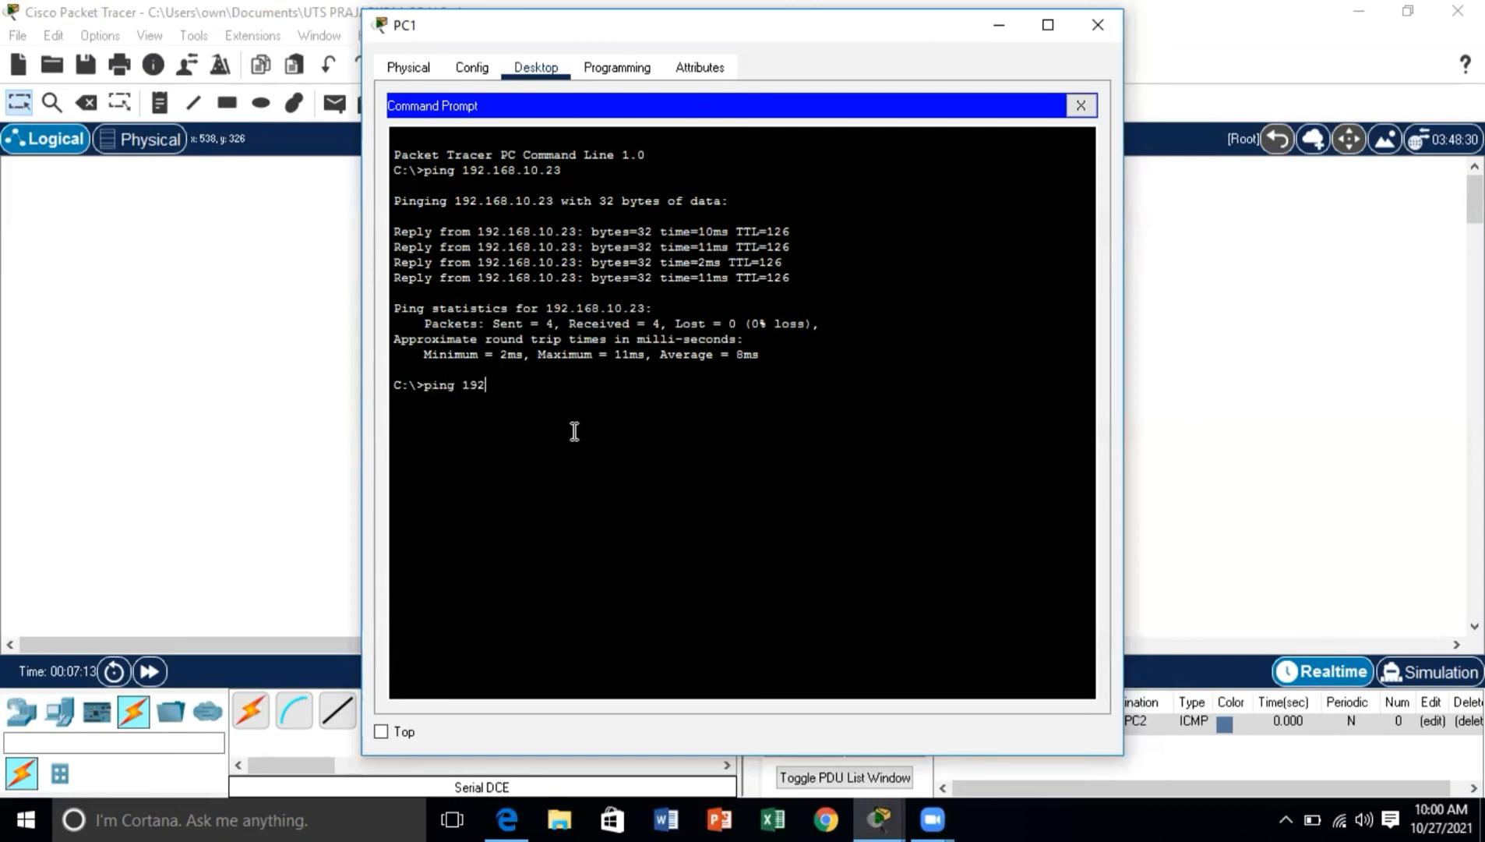
pyautogui.write('.168.30.23')
pyautogui.press('Return')
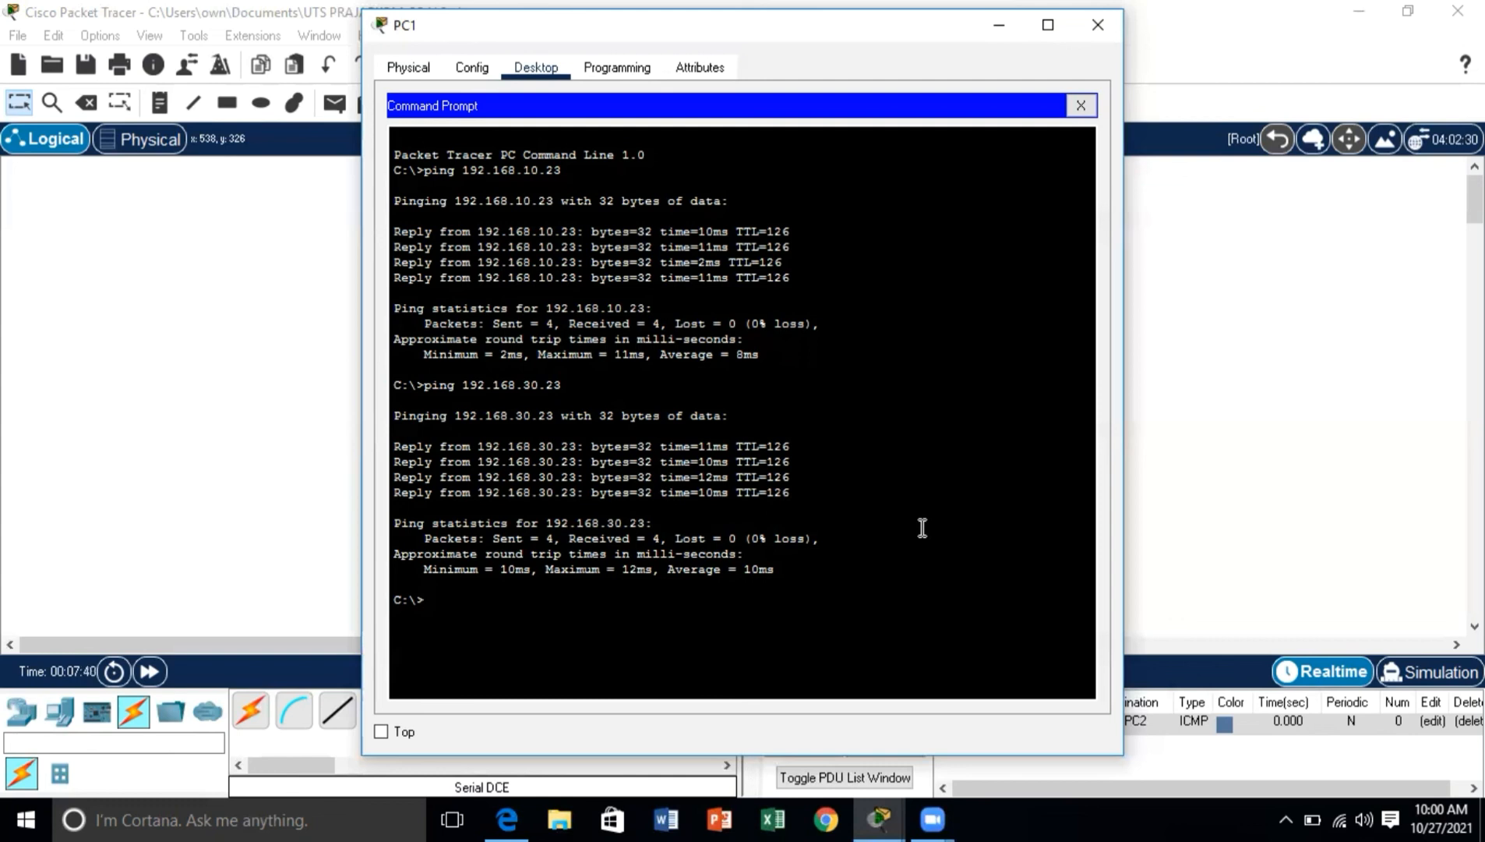
pyautogui.click(1098, 25)
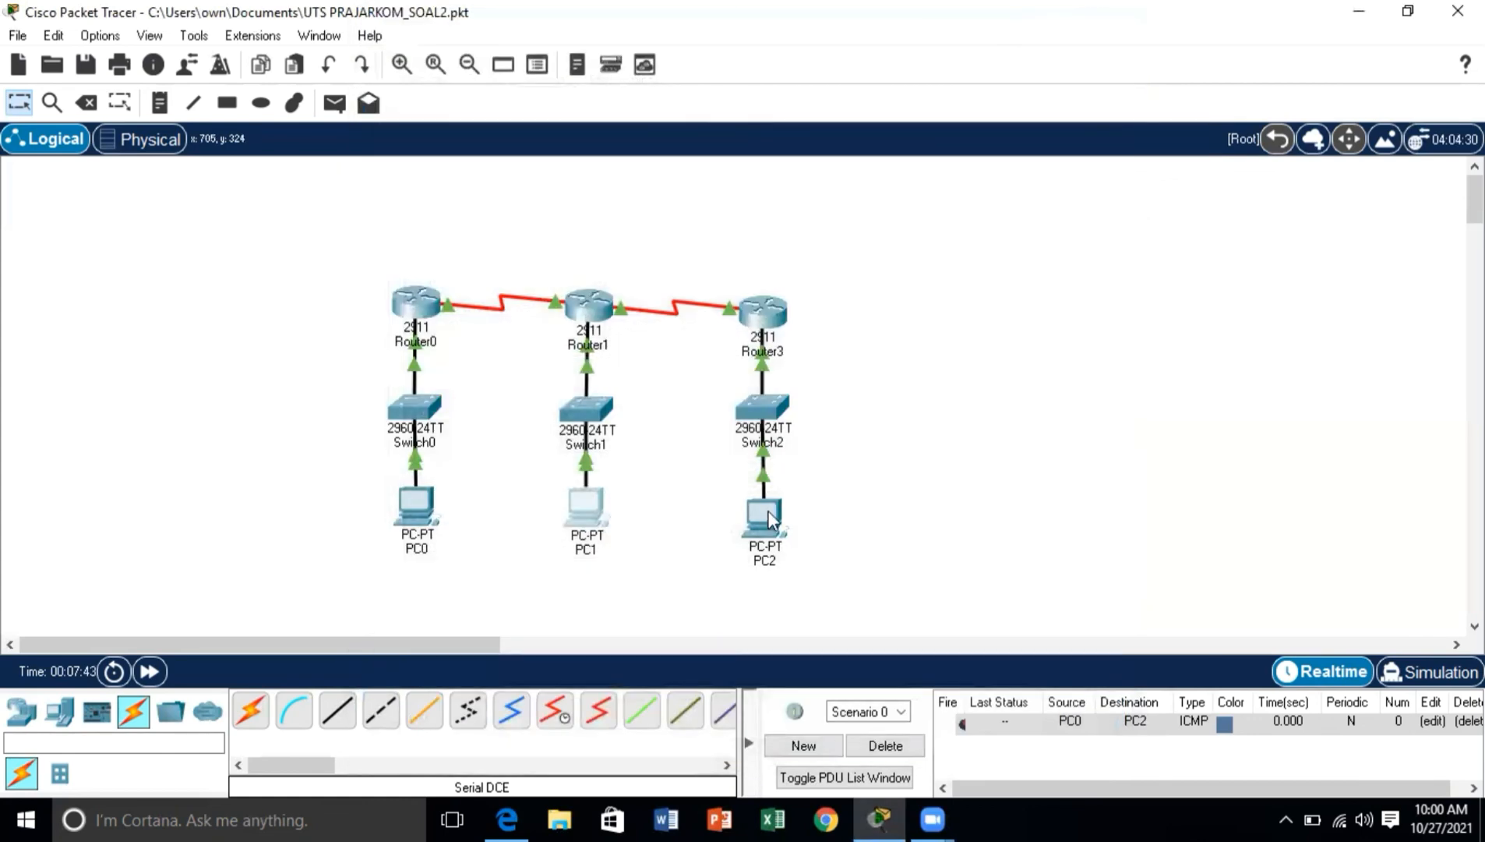
# Step: Test connectivity from PC2 to PC0 by running ping 192.168.10.23 in PC2's Command Prompt
pyautogui.click(766, 515)
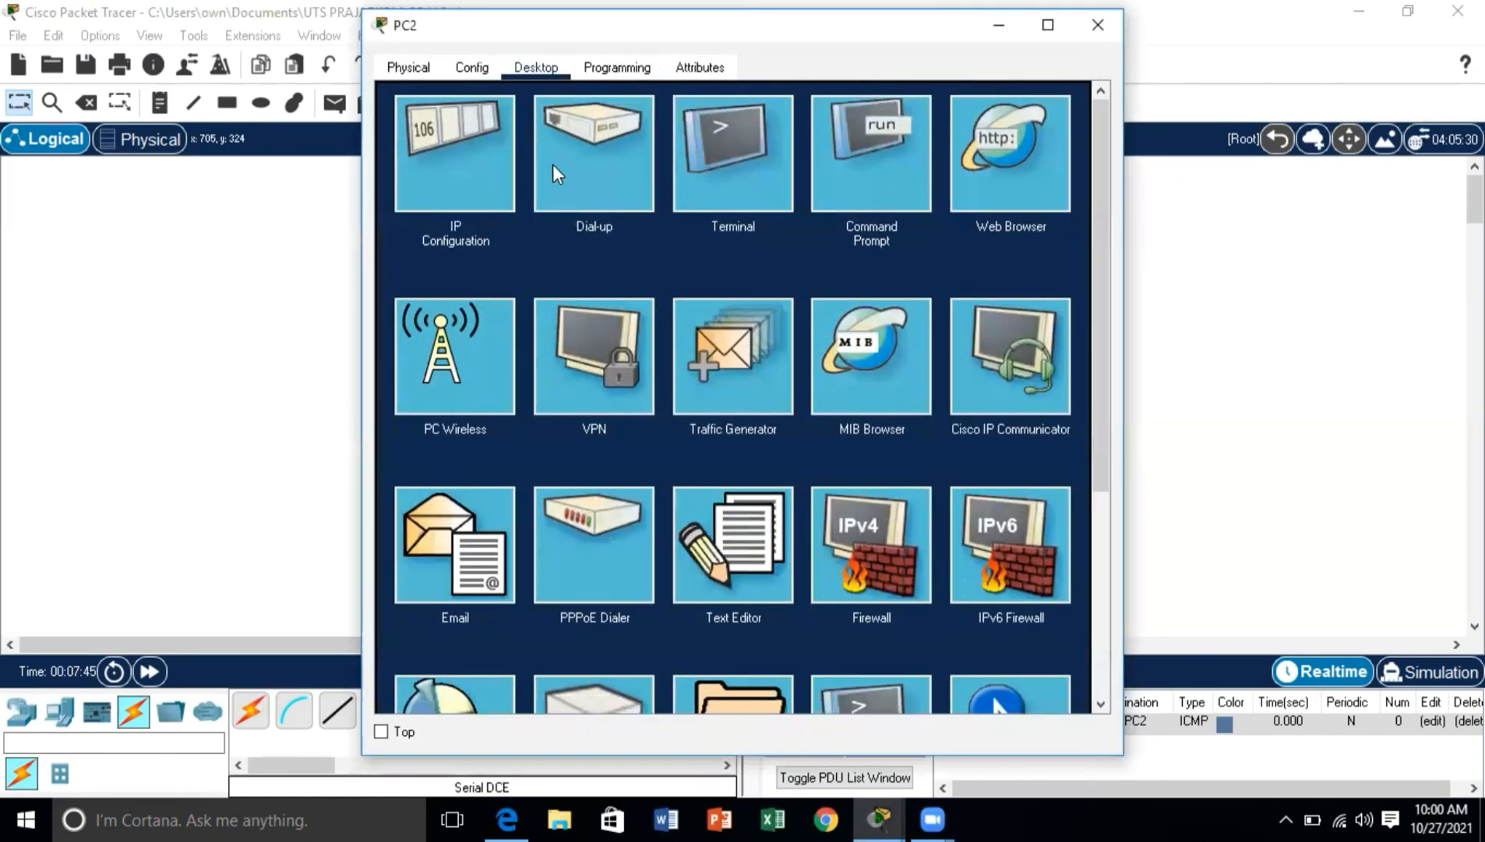
pyautogui.click(870, 154)
pyautogui.write('p')
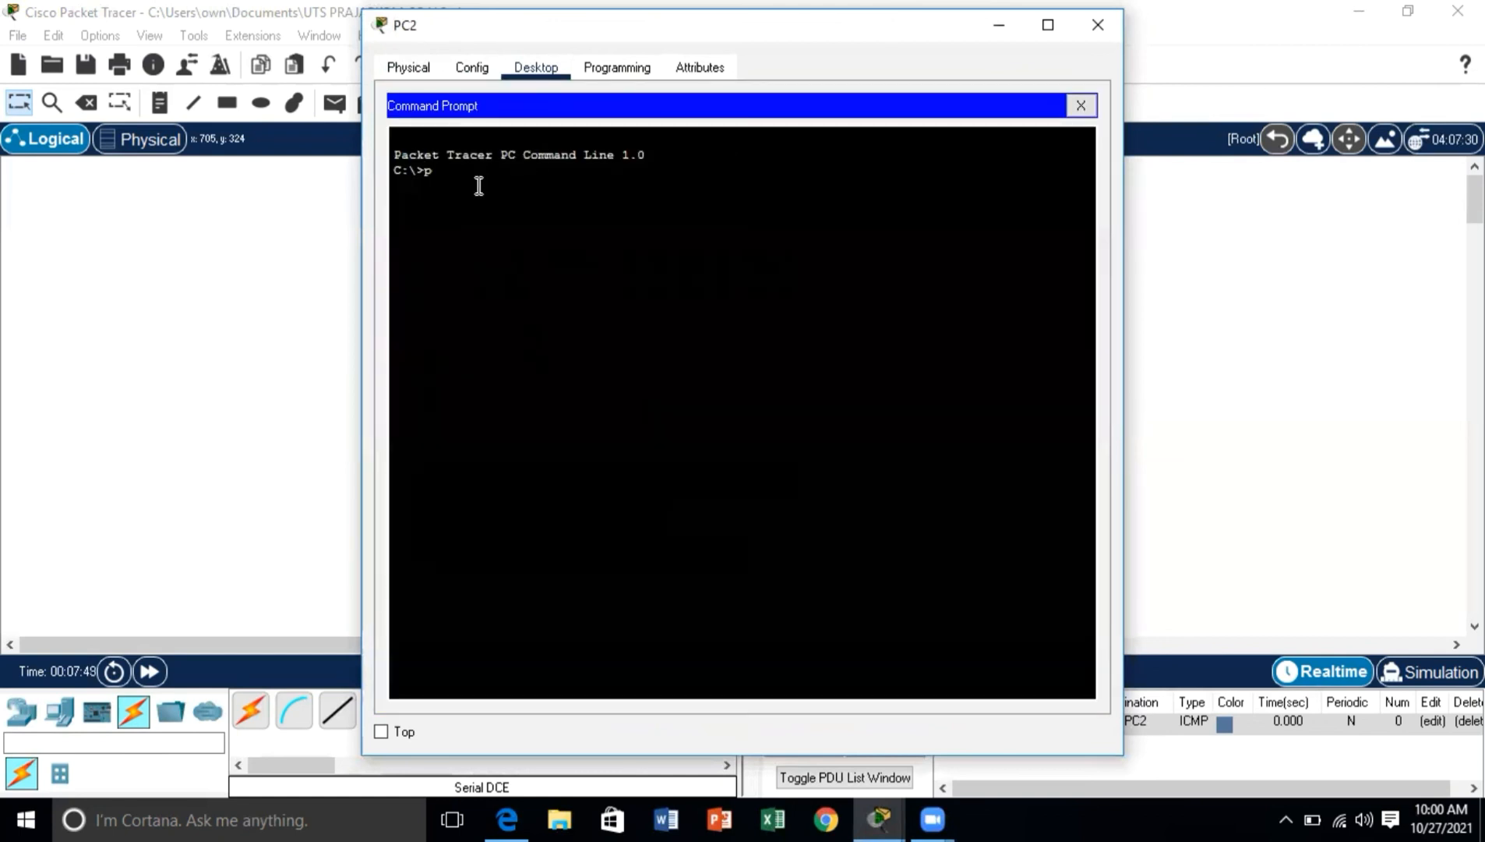
pyautogui.write('ig')
pyautogui.press('BackSpace')
pyautogui.press('BackSpace')
pyautogui.press('BackSpace')
pyautogui.write('ing 192.168.10.23')
pyautogui.press('Return')
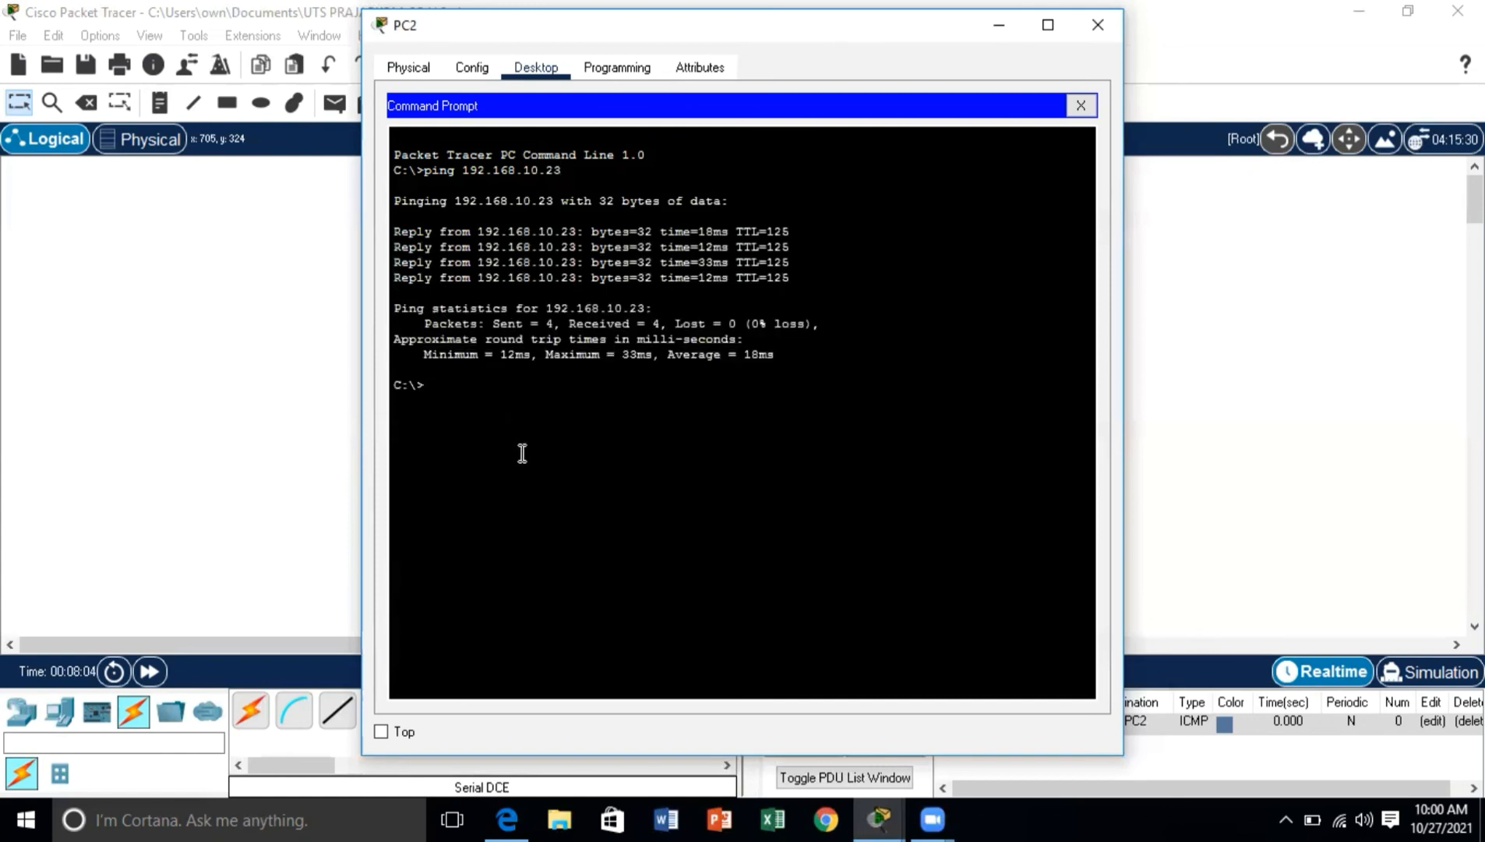
# Step: Test connectivity from PC2 to PC1 by running ping 192.168.20.23, and close PC2's window
pyautogui.write('ping 192.168.20.23')
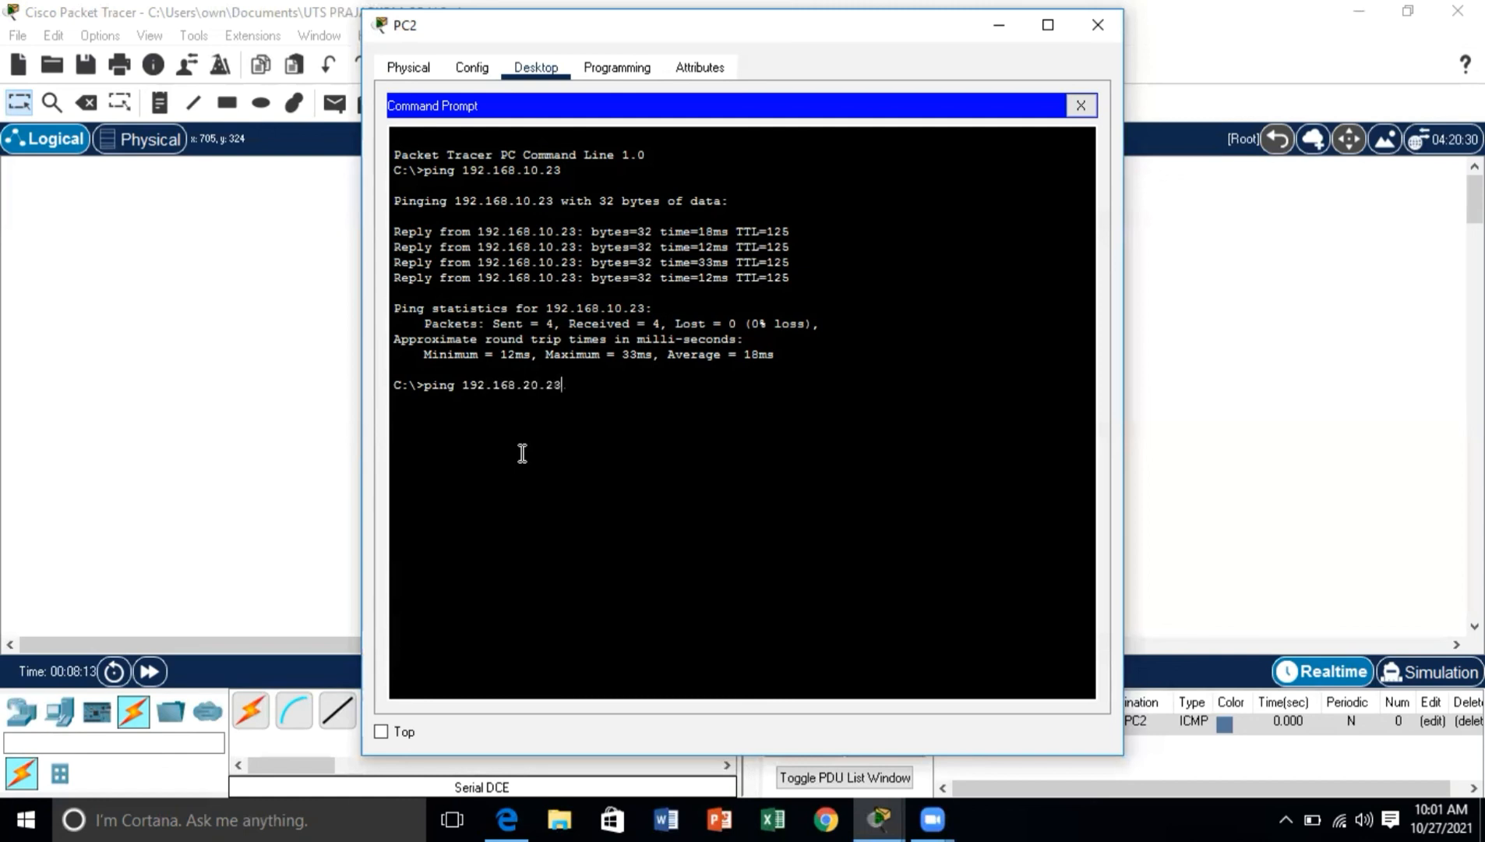
pyautogui.press('Return')
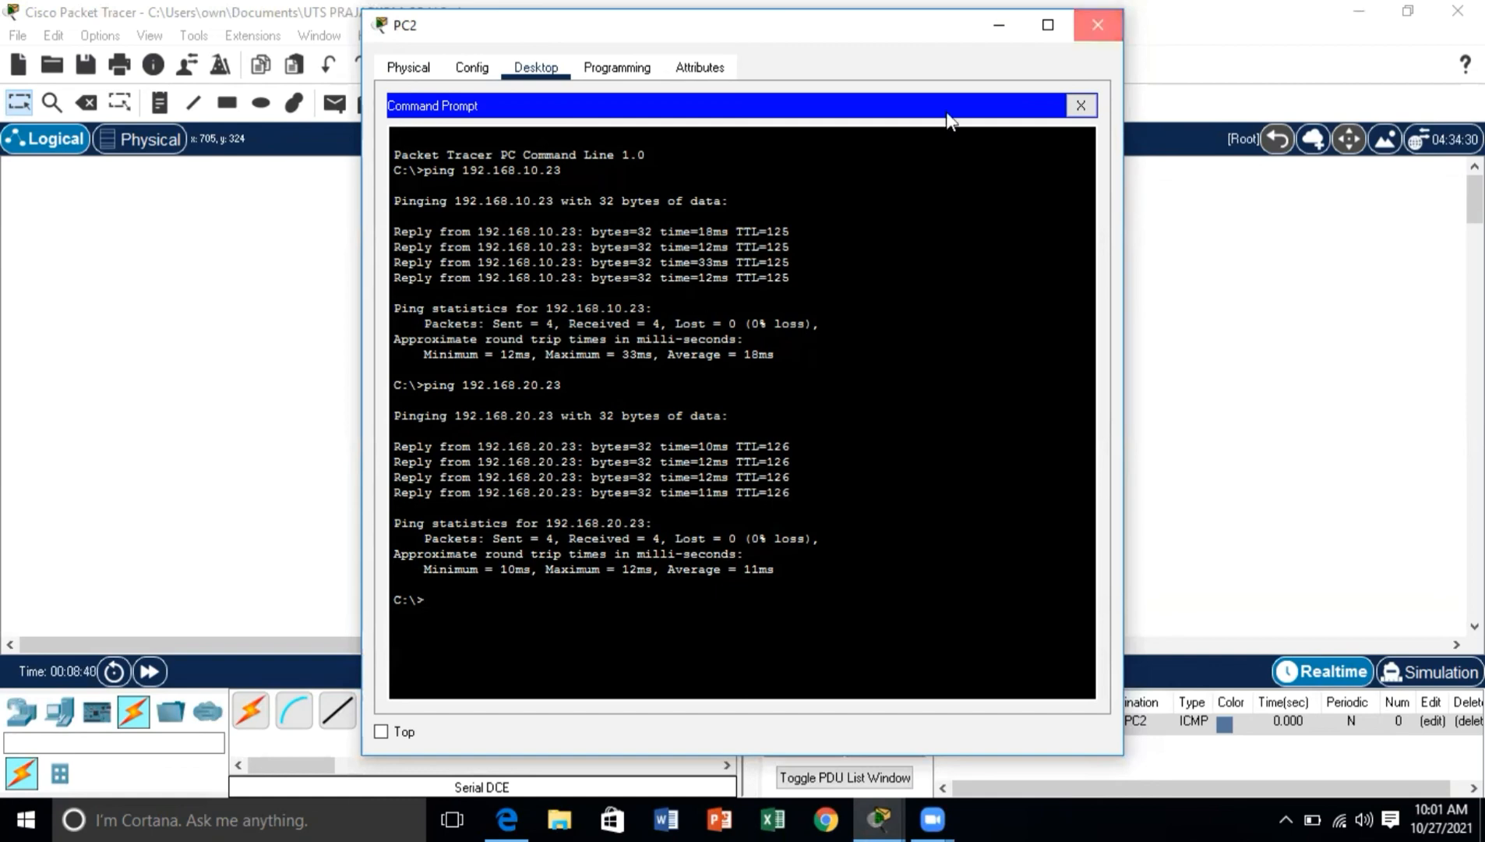
pyautogui.click(1098, 25)
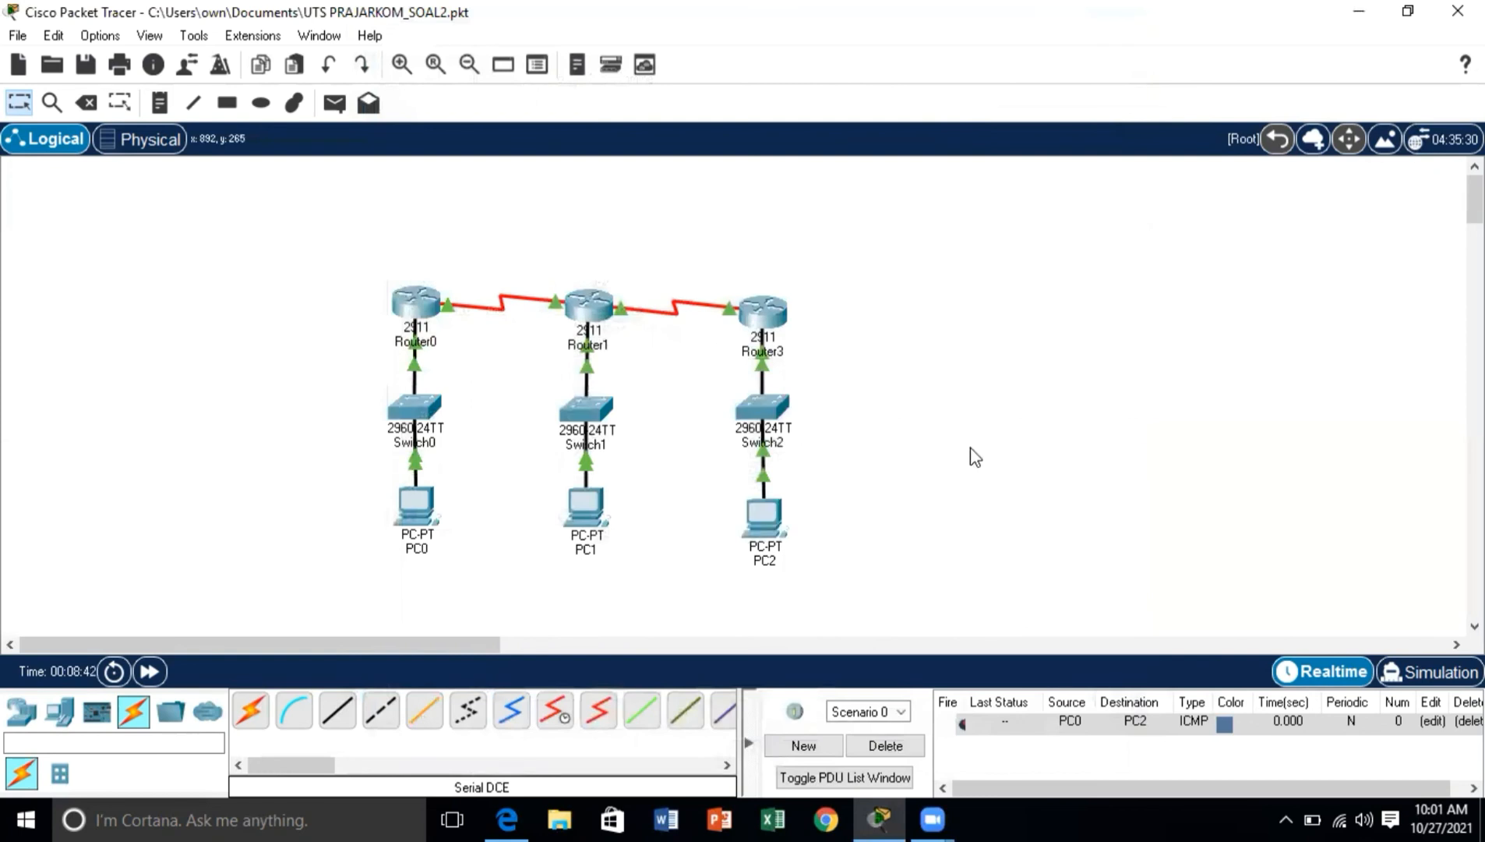